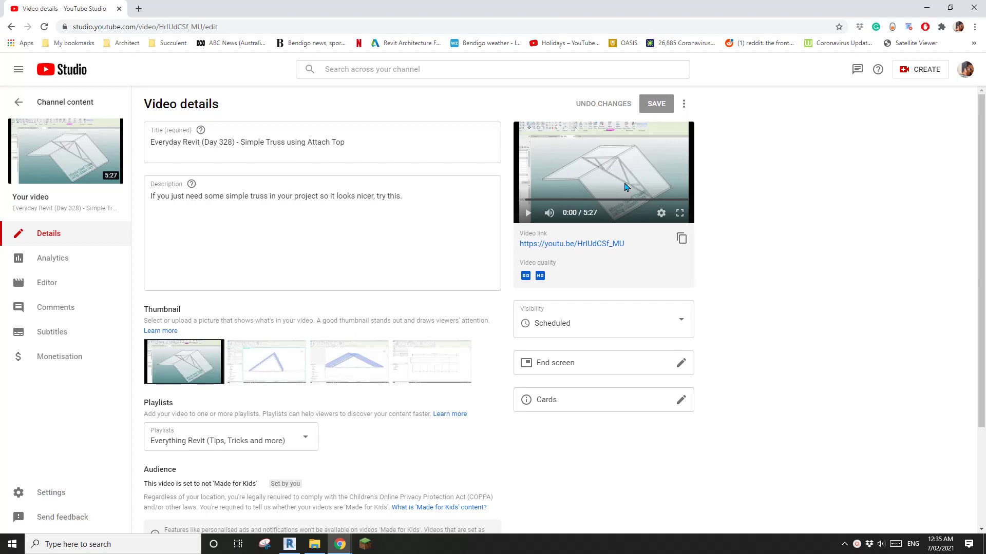
Create a new family from the Metric Structural Trusses.rft template
left_click(291, 547)
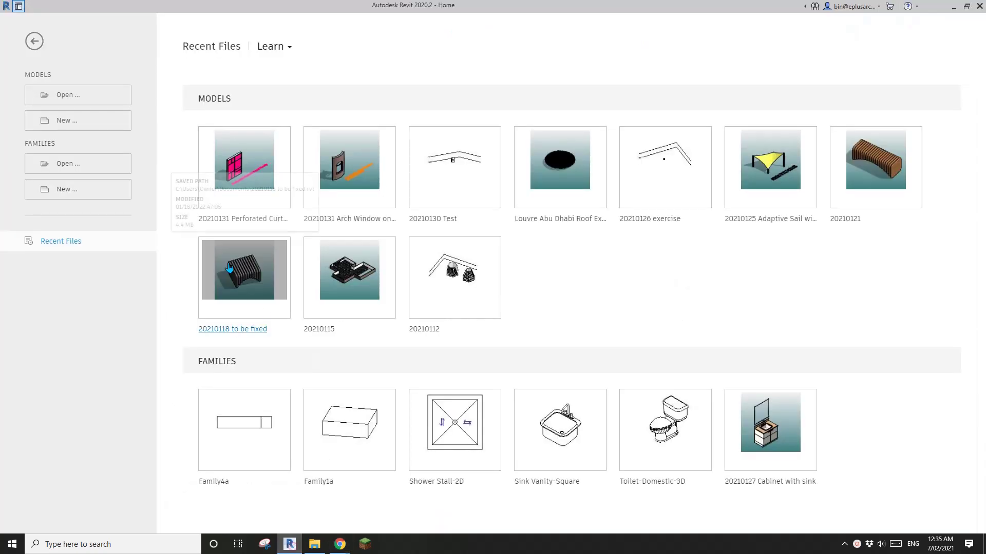
left_click(64, 190)
left_click(403, 148)
left_click_drag(403, 137, 400, 251)
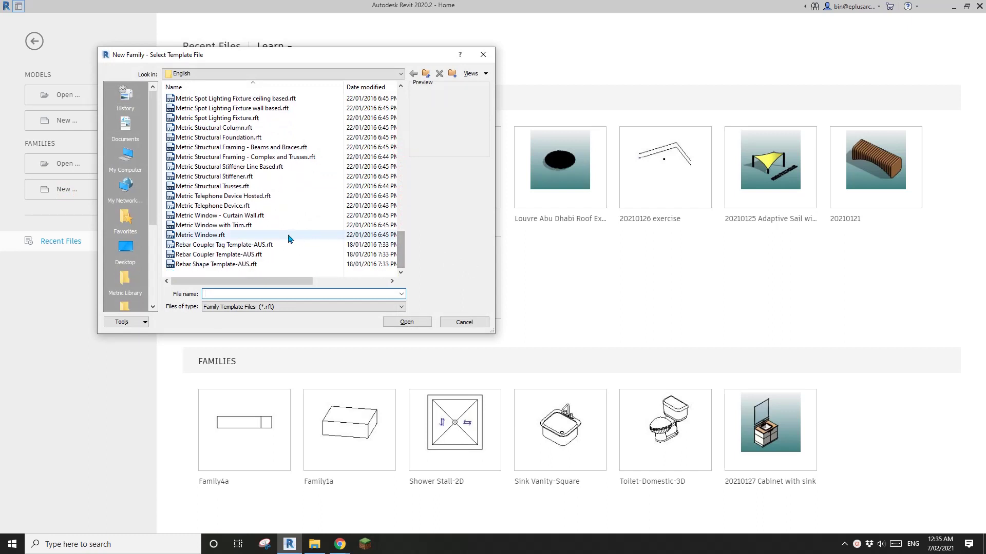
left_click(232, 187)
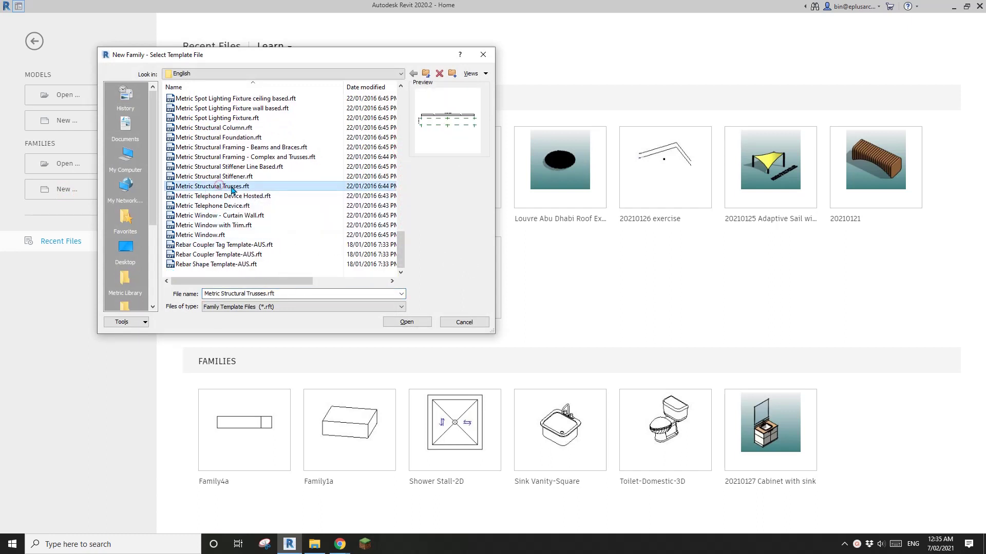
left_click(408, 323)
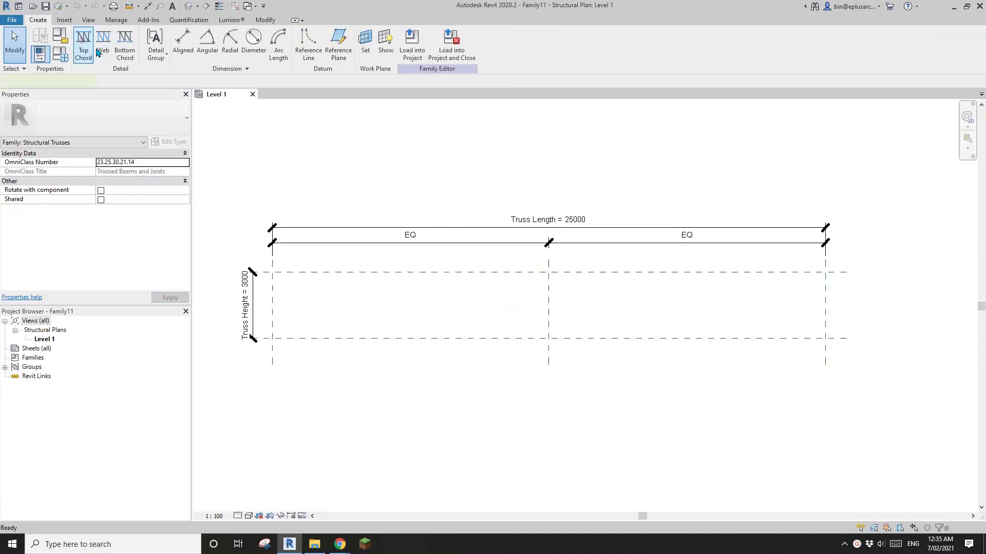
Draw left and right top chords from the base corners up to a shared apex
left_click(83, 41)
left_click(272, 338)
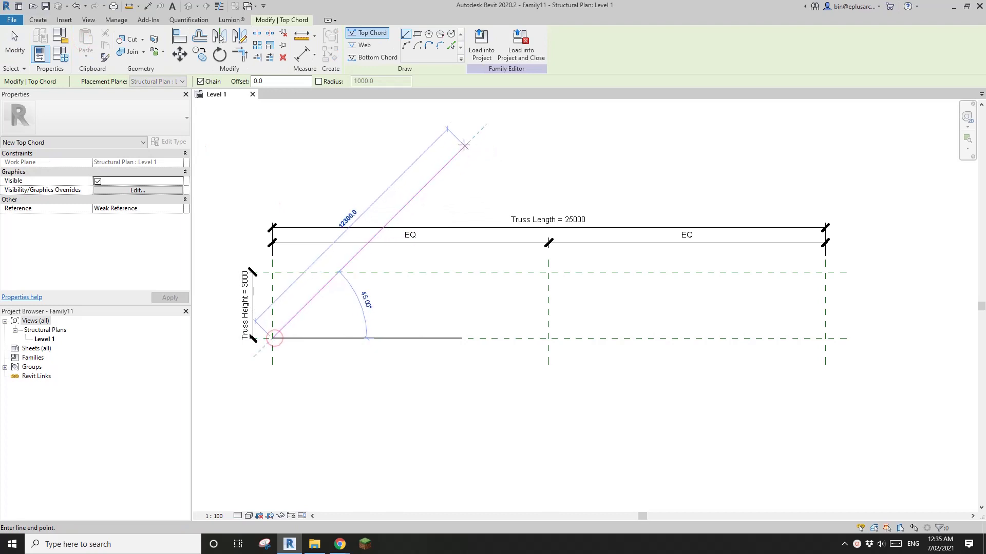
left_click(510, 144)
key("Escape")
left_click(825, 337)
left_click(511, 146)
key("Escape")
key("Escape")
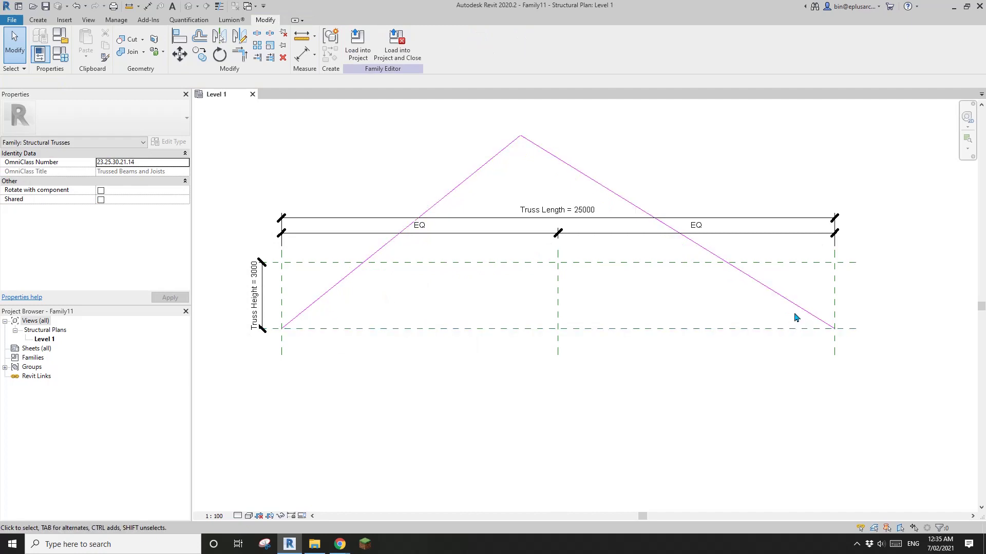
Draw a bottom chord along the base from the truss's left end to its right end
middle_click_drag(588, 243, 589, 242)
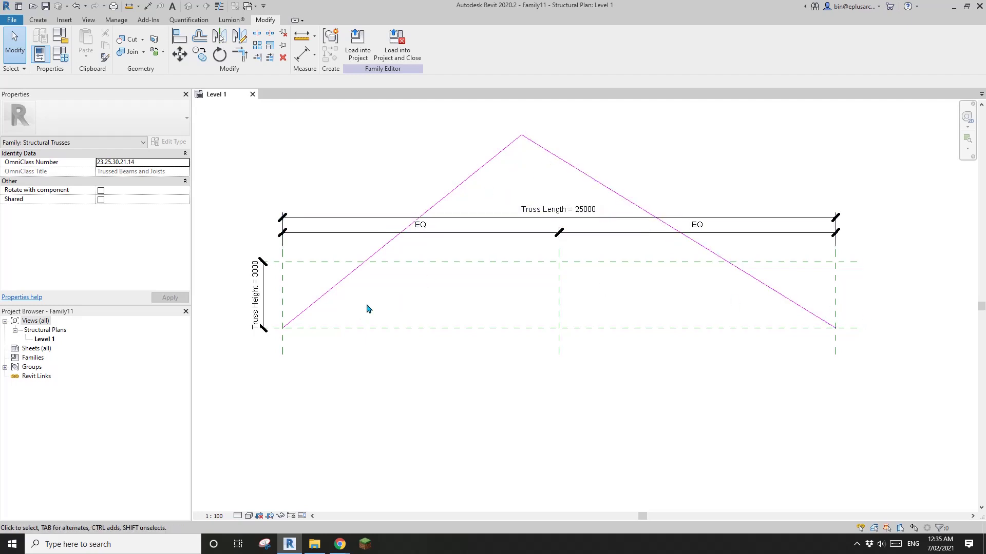
mouse_move(453, 320)
middle_mouse_down()
mouse_move(444, 325)
mouse_move(499, 337)
mouse_move(447, 299)
middle_mouse_up()
left_click(38, 20)
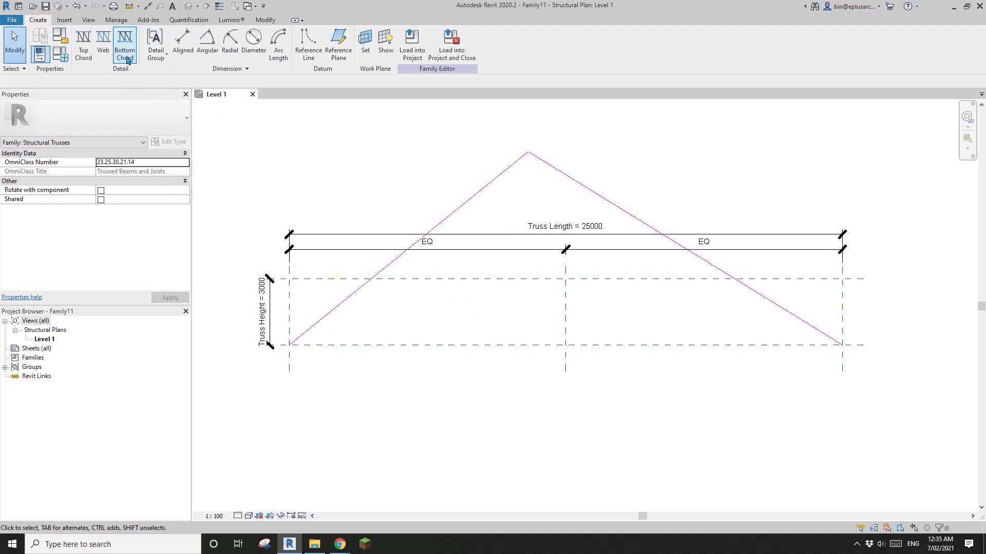
left_click(125, 52)
left_click(290, 344)
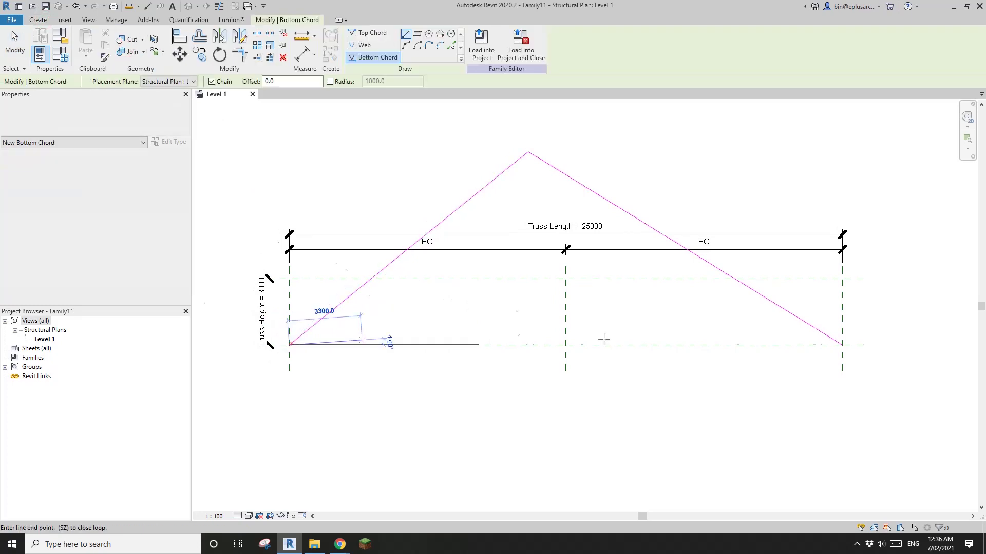
left_click(842, 344)
key("Escape")
key("Escape")
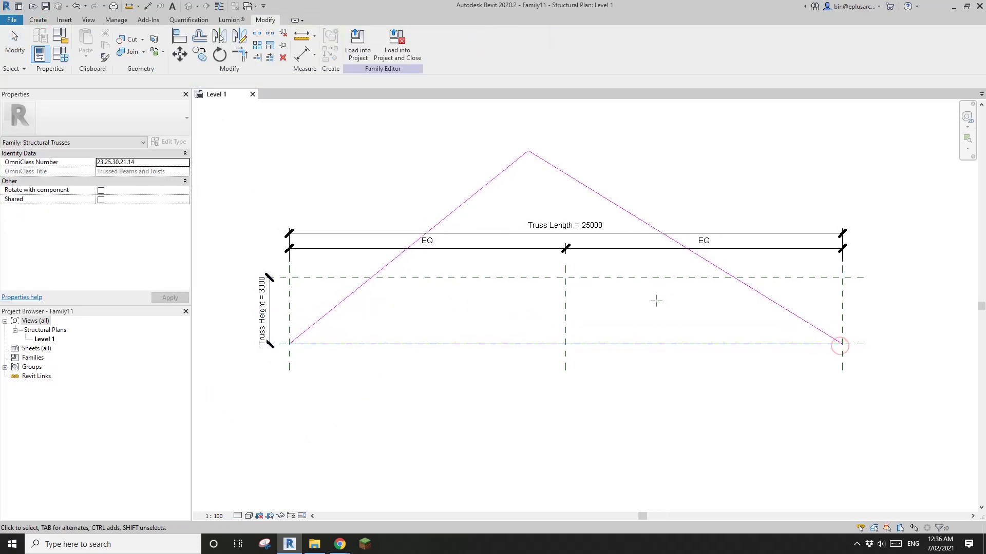
Place a 39.00° angular dimension at the truss's left base corner
scroll(654, 303, "down", 1)
mouse_move(619, 341)
middle_mouse_down()
mouse_move(618, 350)
mouse_move(614, 336)
middle_mouse_up()
scroll(615, 337, "down", 1)
key("d")
key("i")
scroll(485, 328, "up", 1)
middle_click_drag(477, 328, 475, 325)
left_click(383, 43)
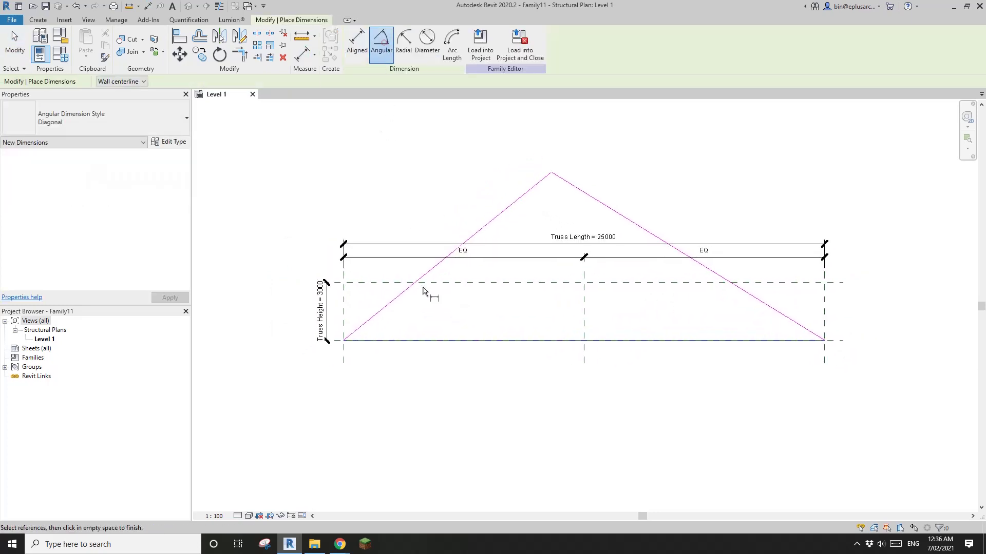
left_click(390, 308)
left_click(396, 339)
left_click(370, 322)
Place a 31.64° angular dimension at the truss's right base corner
left_click(759, 329)
left_click(776, 337)
left_click(779, 321)
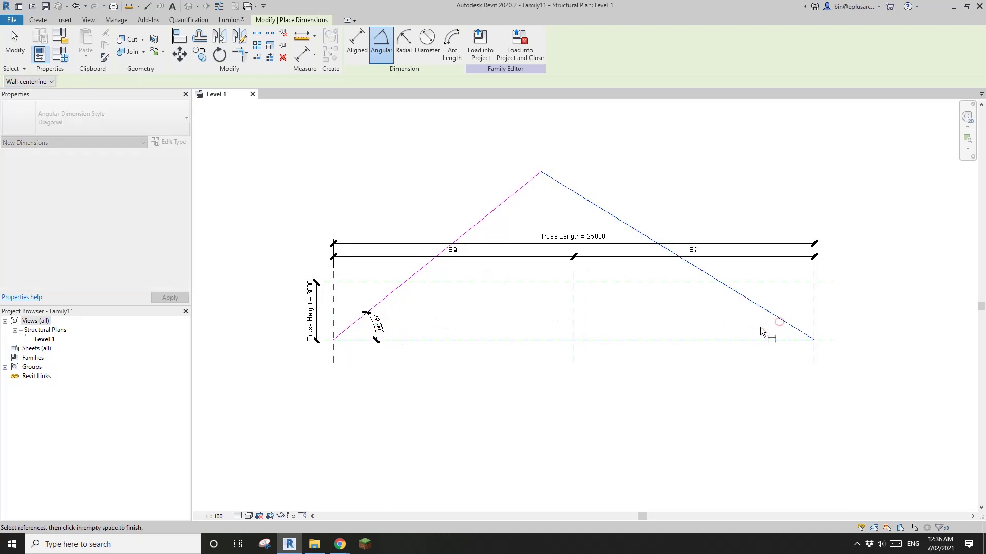
left_click(759, 327)
left_click(770, 340)
left_click(775, 317)
left_click(762, 326)
middle_click_drag(683, 327, 683, 329)
key("Escape")
key("Escape")
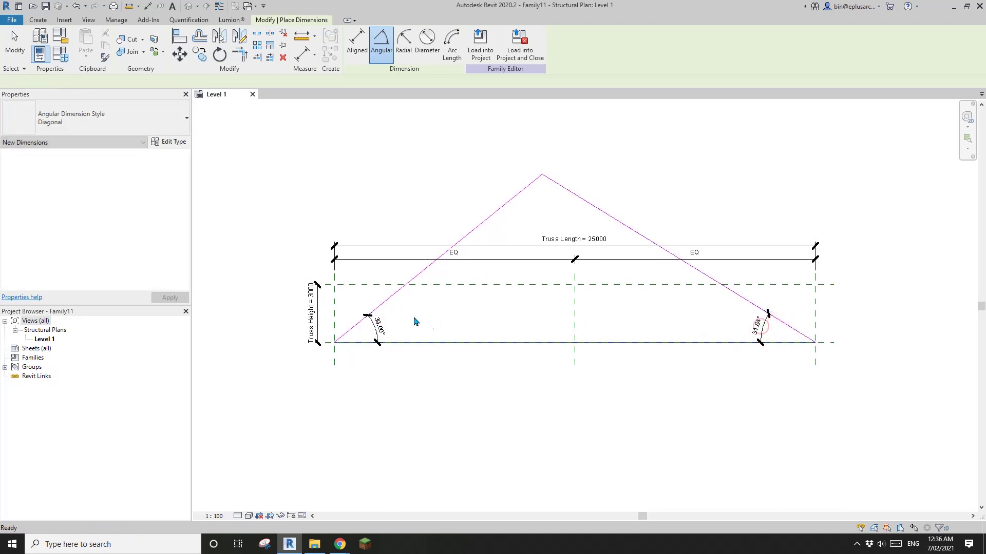
Label the left 39.00° angle with a new instance parameter named A
left_click(380, 327)
left_click(455, 43)
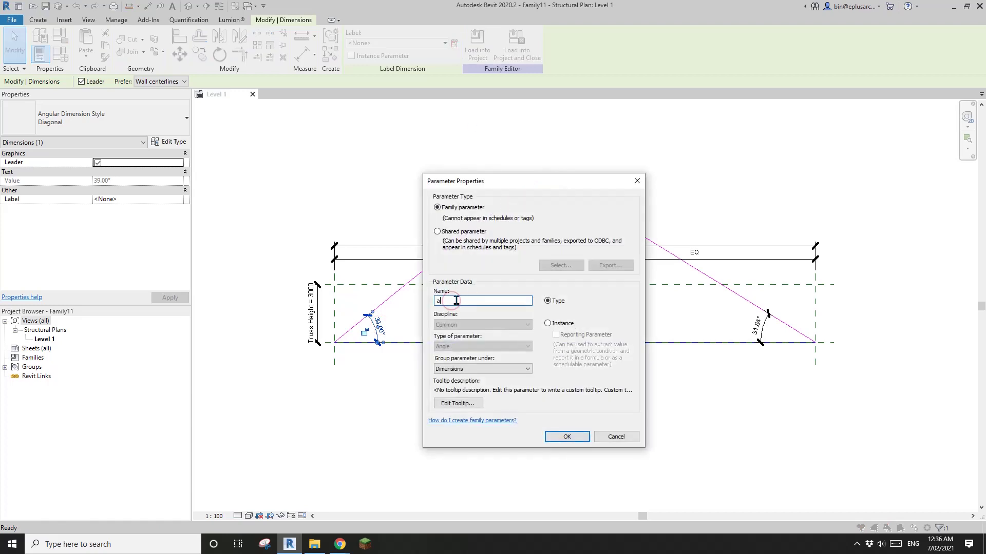
type("A")
left_click(548, 324)
left_click(567, 436)
Label the right 31.64° angle with a new instance parameter named B
scroll(748, 348, "up", 1)
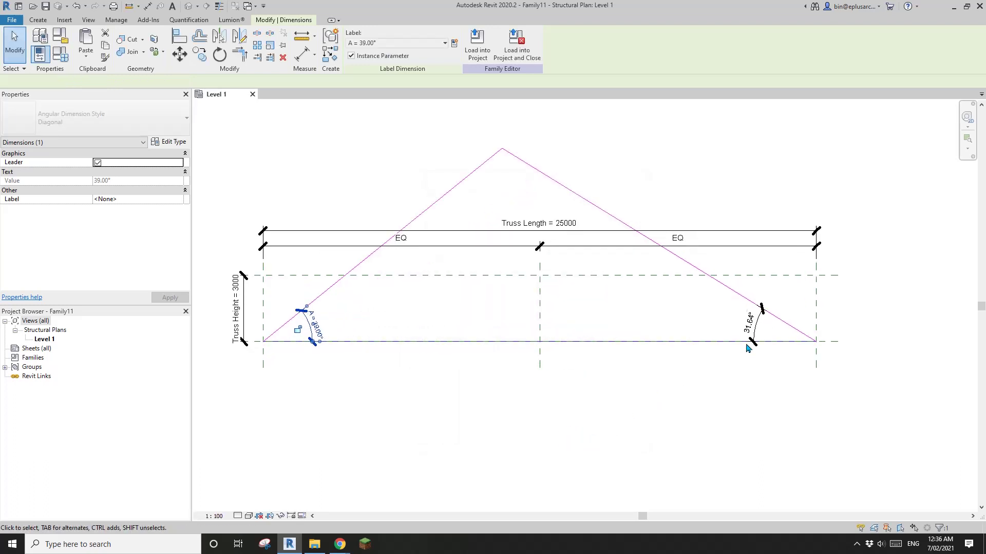
left_click(748, 347)
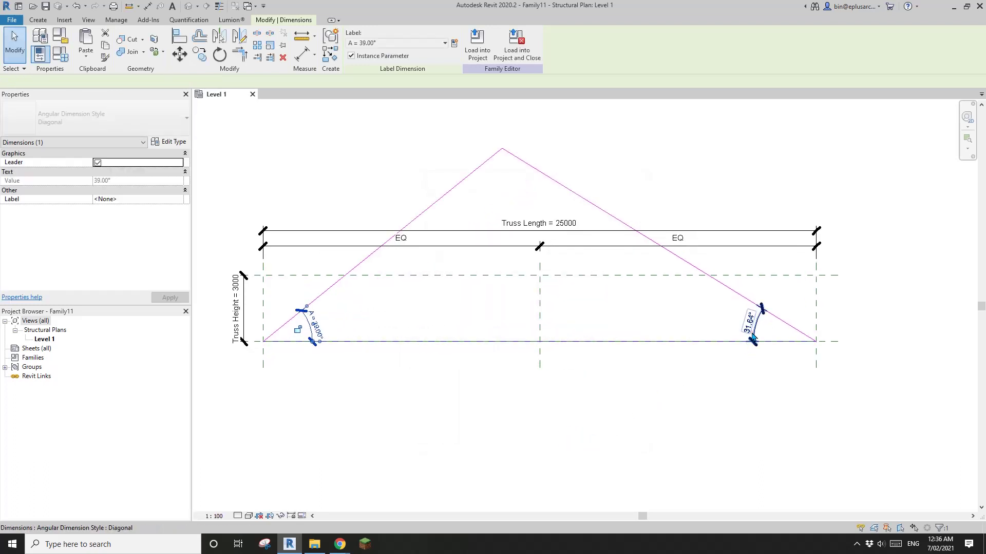
left_click(455, 44)
type("B")
left_click(547, 324)
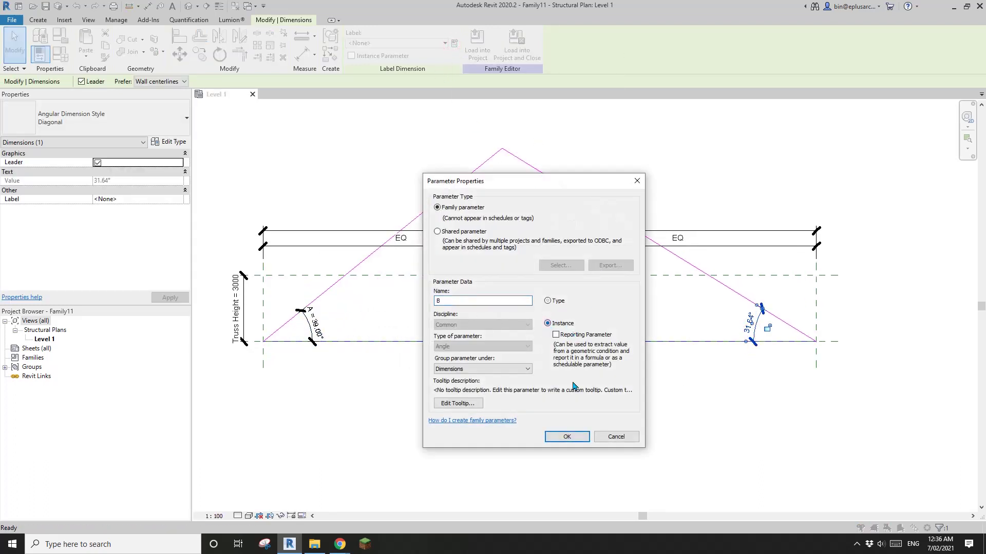
left_click(567, 436)
left_click(594, 396)
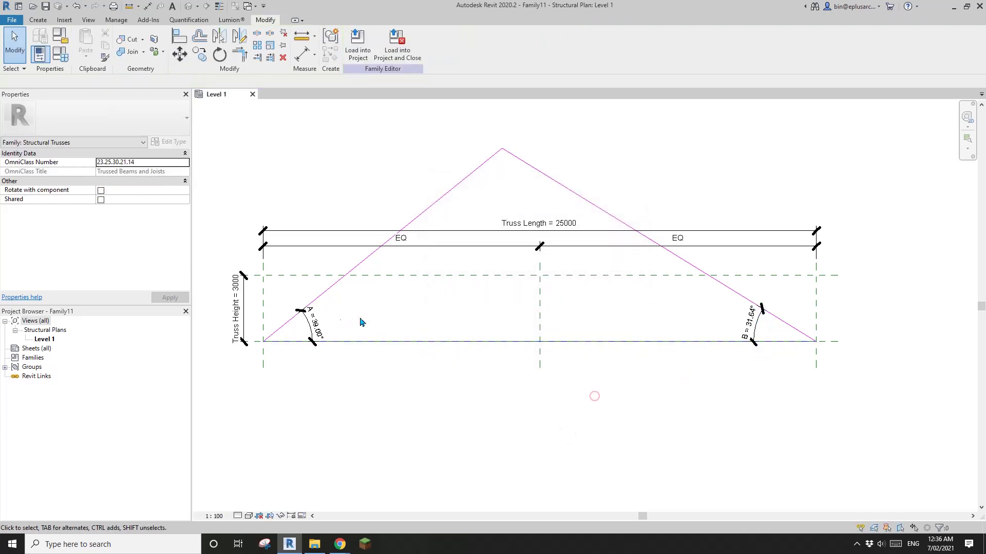
middle_click_drag(693, 323, 739, 321)
scroll(591, 306, "down", 1)
middle_click_drag(592, 305, 597, 309)
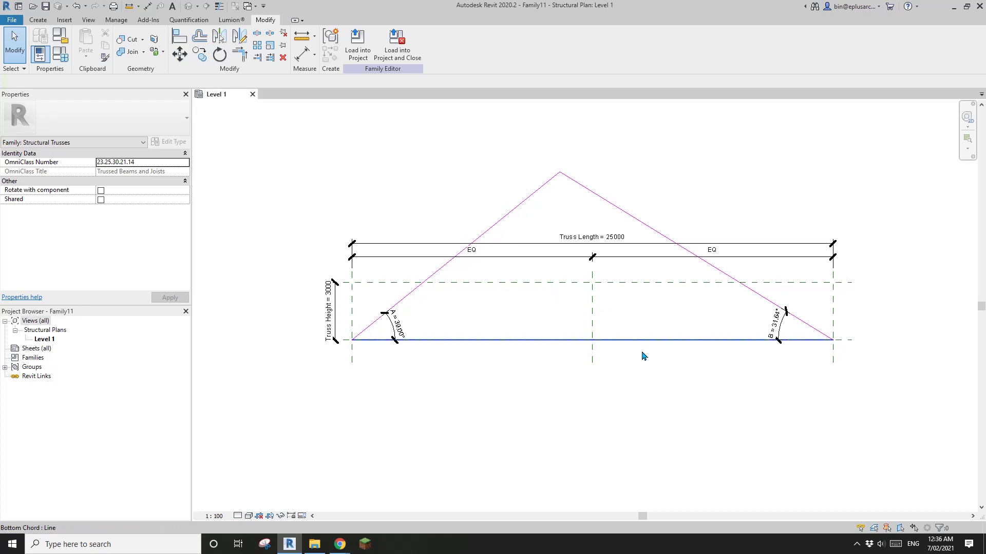
middle_click_drag(642, 352, 637, 355)
left_click(724, 403)
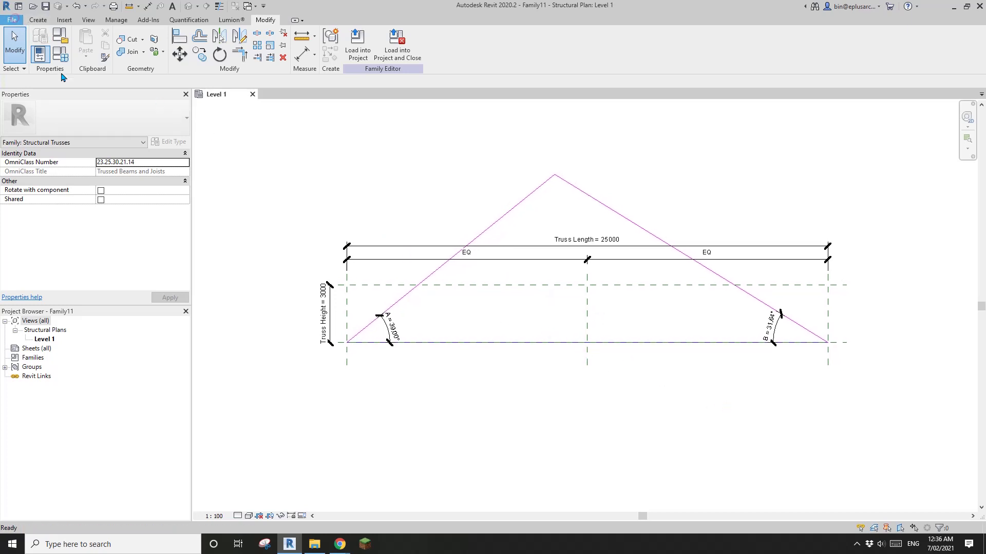
Create a new project from a chosen project template
left_click(11, 19)
mouse_move(28, 87)
left_click(132, 59)
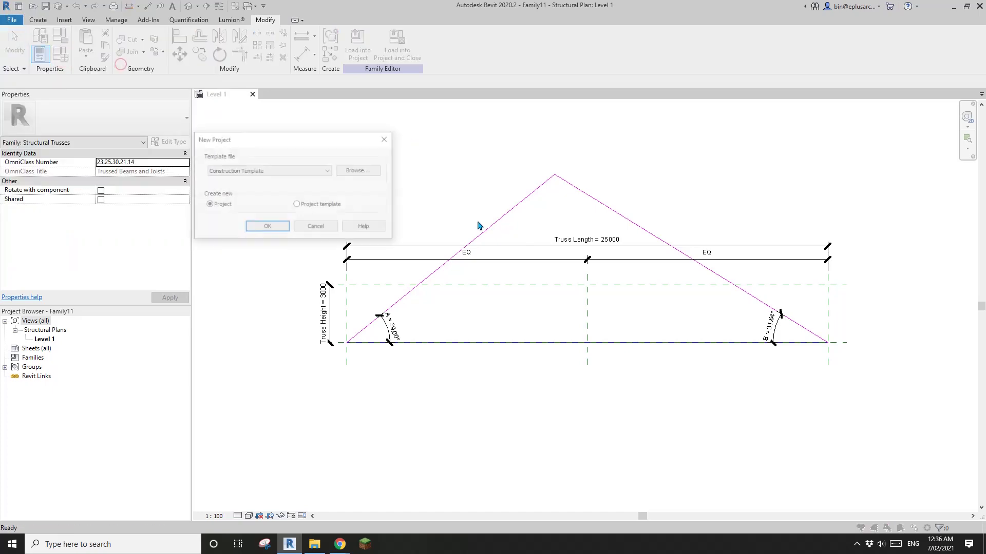
left_click(282, 170)
left_click(233, 193)
left_click(262, 225)
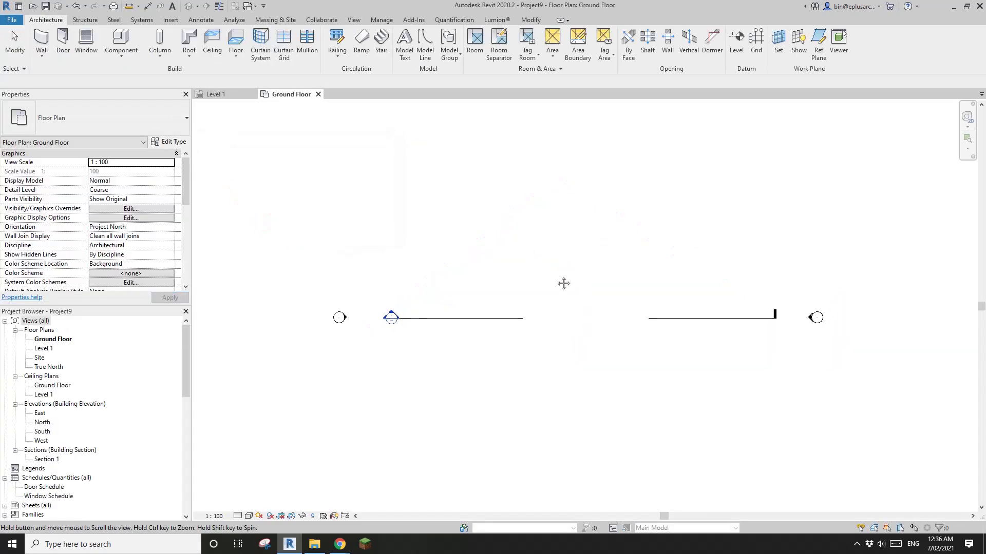
Draw a rectangle of walls with the WA wall tool
key("w")
key("a")
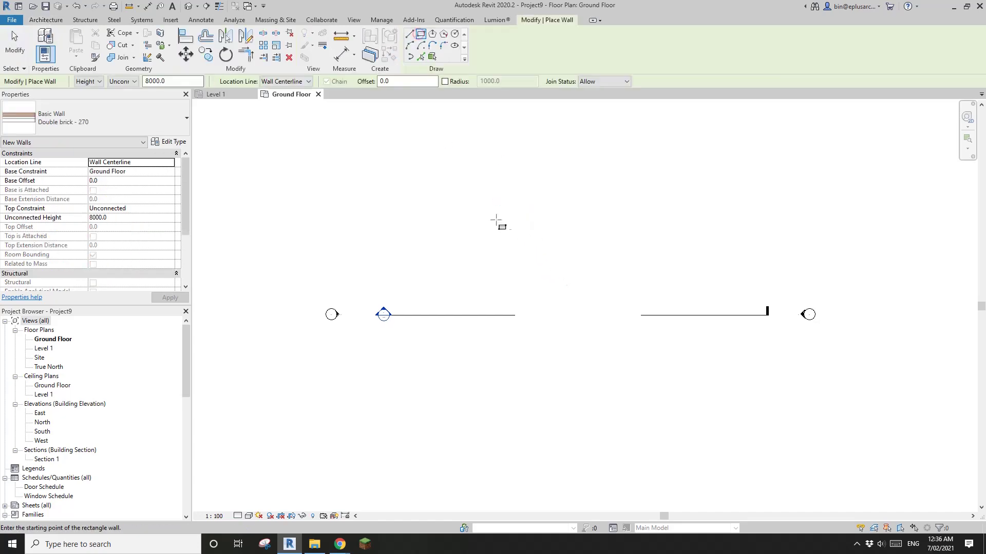
left_click(497, 221)
left_click(638, 308)
key("Escape")
key("Escape")
In the 3D view, set the four walls' Top Constraint to Up to Level 1
left_click(188, 6)
key("Tab")
left_click(675, 256)
scroll(662, 207, "up", 2)
middle_click_drag(662, 206, 634, 230)
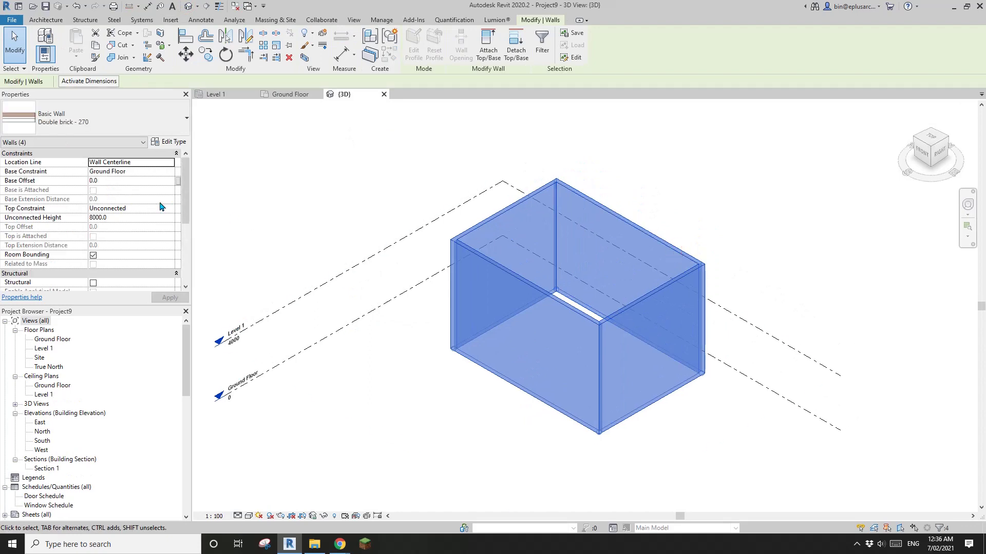
left_click(169, 211)
left_click(123, 236)
middle_click_drag(260, 235, 620, 334, "shift")
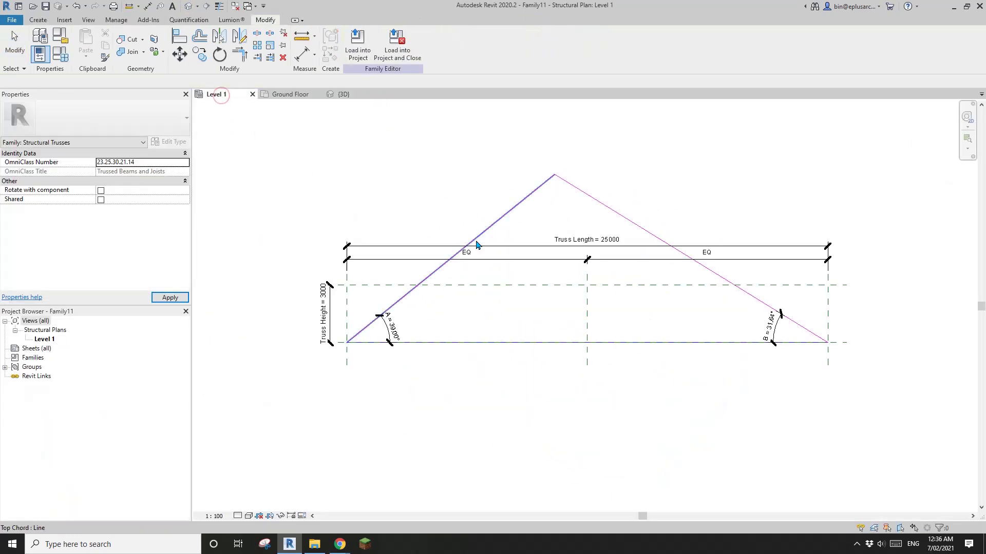
Load the Family11 truss and place it from the left wall to the right wall
left_click(358, 44)
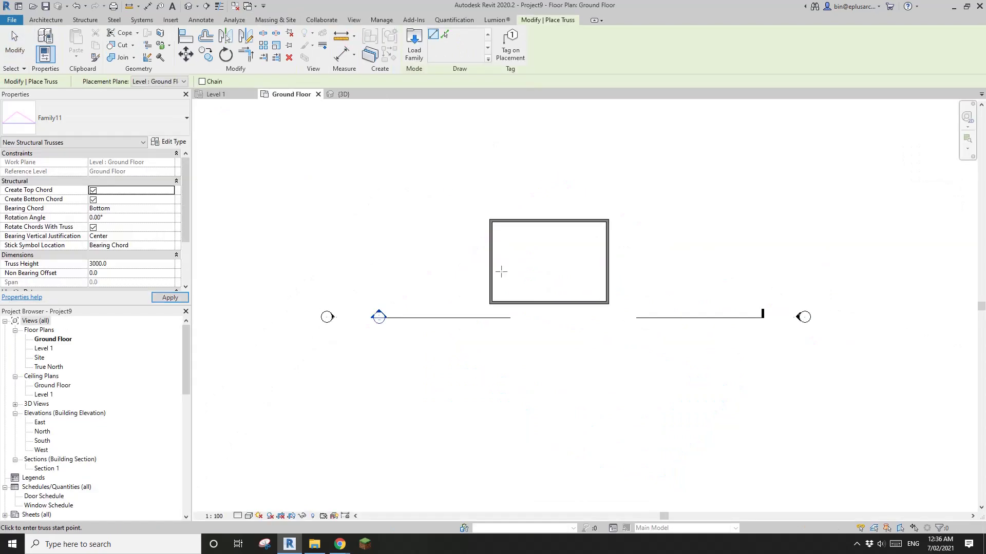
scroll(492, 257, "up", 2)
left_click(489, 253)
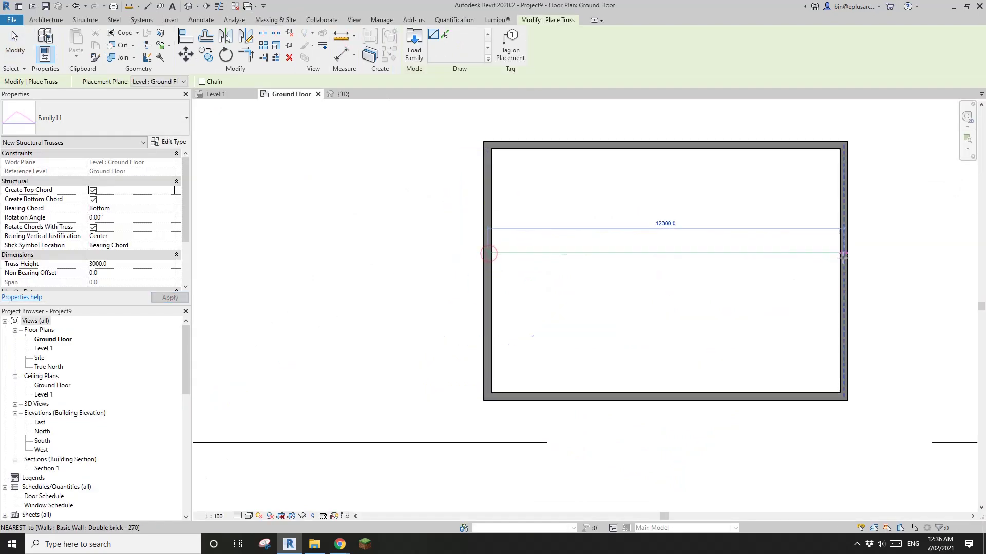
left_click(843, 253)
key("Escape")
key("Escape")
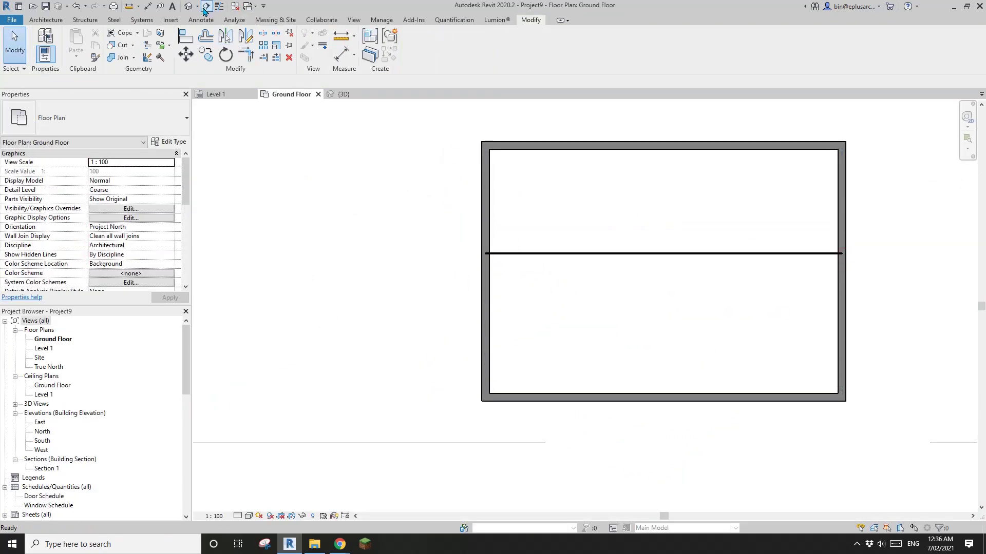
In the 3D view, set the truss's Reference Level to Level 1
left_click(191, 6)
scroll(524, 280, "up", 3)
left_click(508, 280)
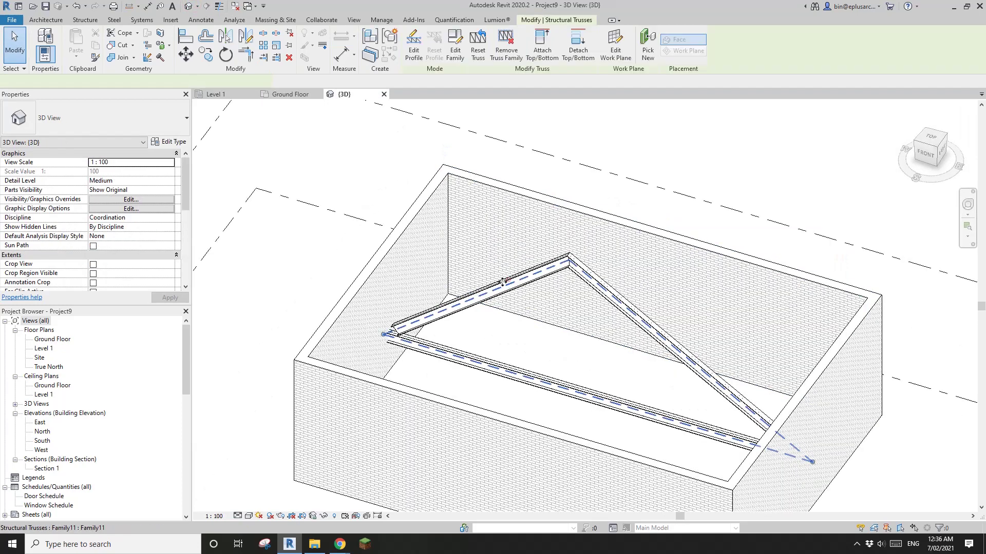
left_click(131, 163)
left_click(170, 162)
left_click(103, 180)
Set the truss's start and end level offsets to 0
type("0")
left_click(129, 180)
type("0")
left_click(352, 211)
middle_click_drag(623, 314, 614, 275, "shift")
left_click(629, 192)
mouse_move(659, 183)
middle_mouse_down("shift")
mouse_move(608, 198)
mouse_move(613, 191)
middle_mouse_up("shift")
scroll(151, 245, "down", 3)
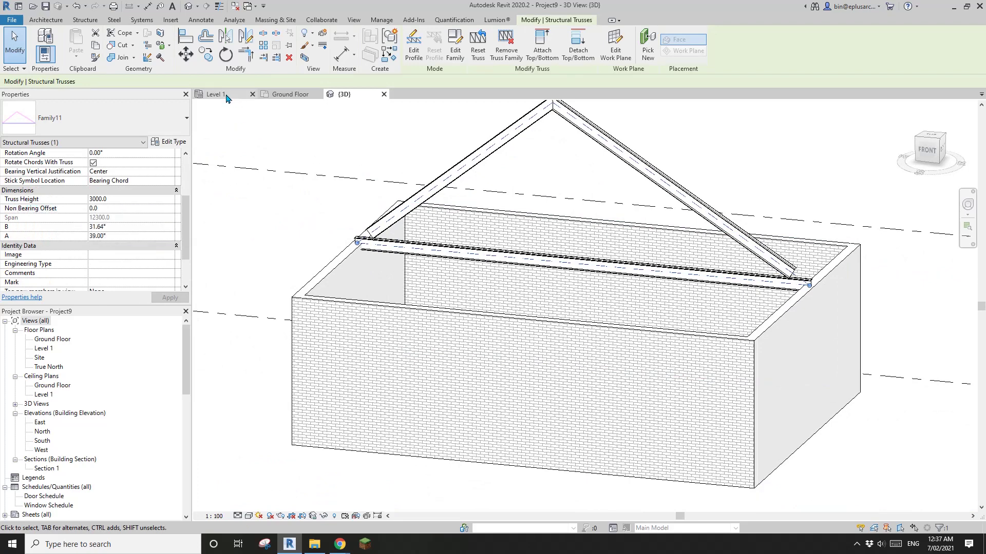
Inspect the Truss Height parameter's properties in Family Types, closing without changes
left_click(227, 96)
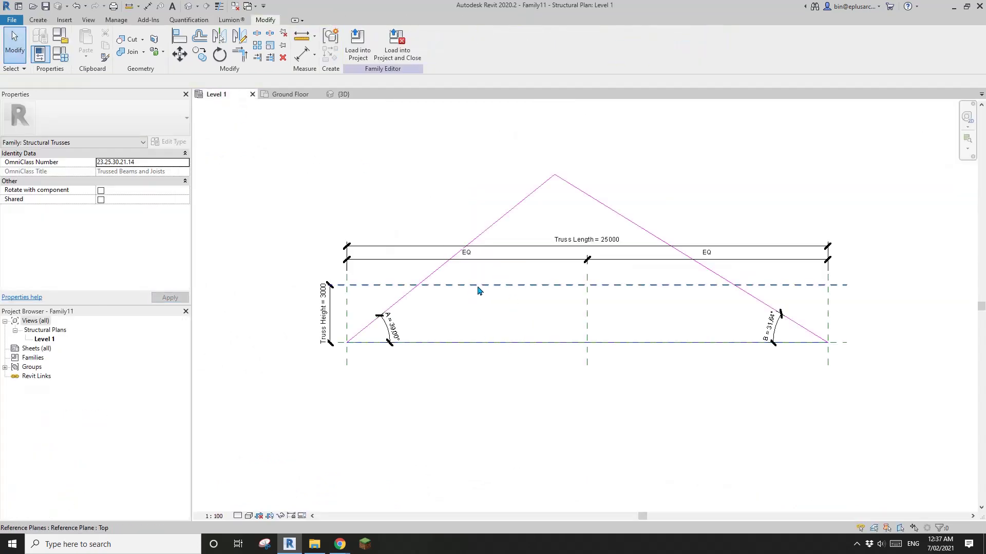
left_click(477, 286)
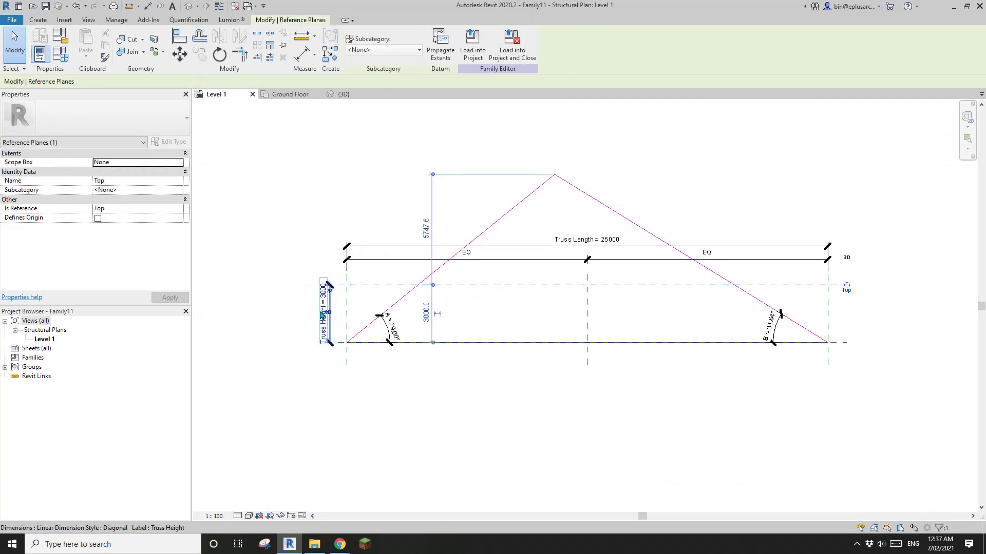
left_click(362, 385)
scroll(329, 307, "up", 1)
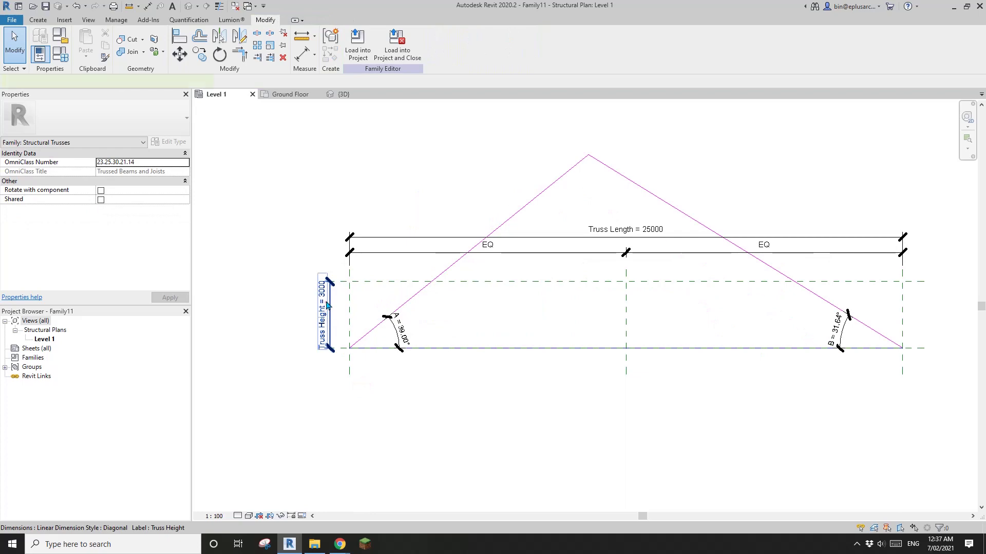
left_click(327, 305)
left_click(67, 60)
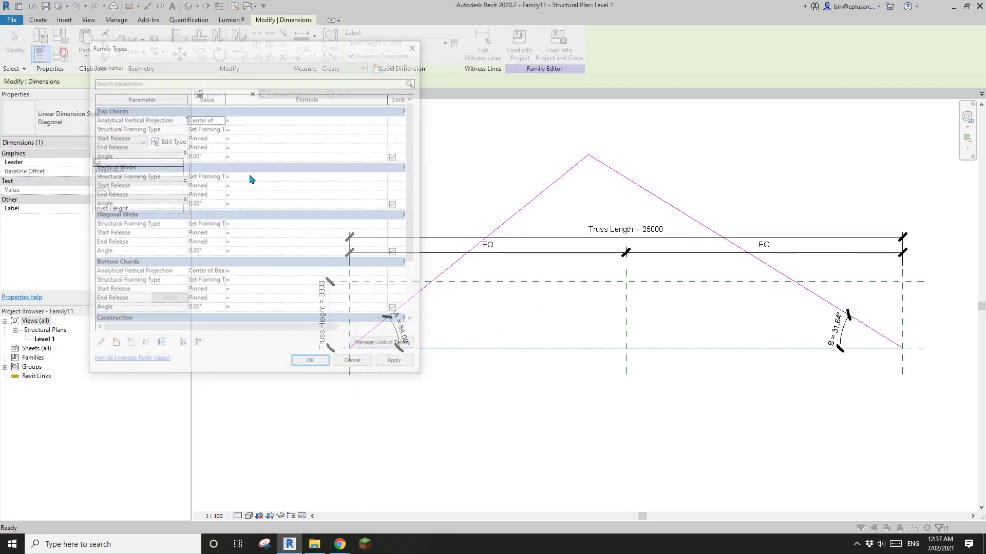
left_click_drag(410, 233, 413, 289)
left_click(137, 291)
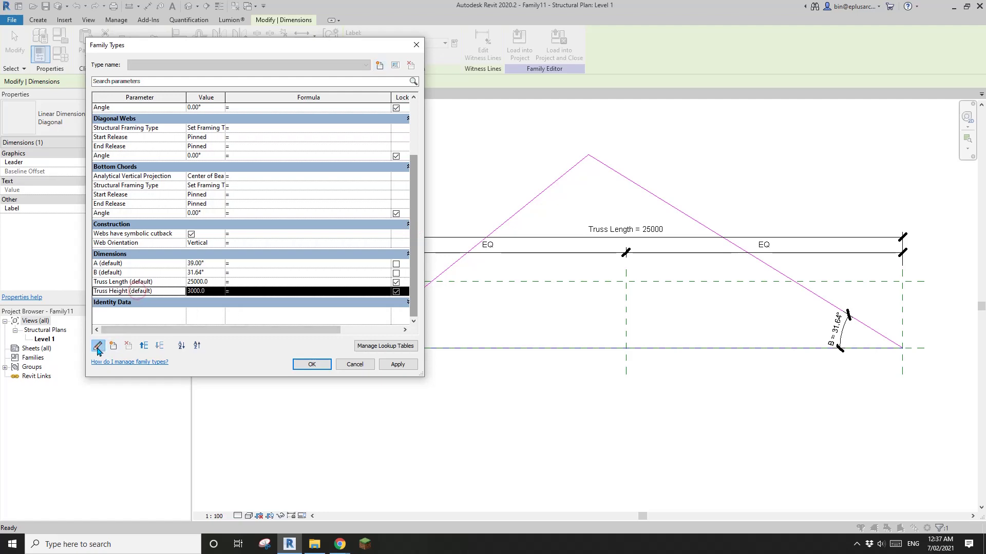
left_click(97, 346)
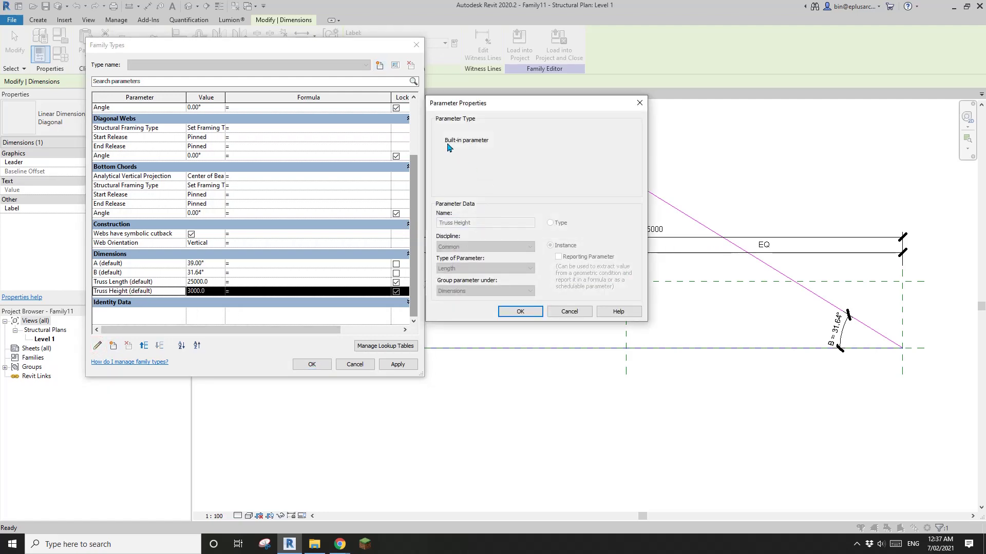
left_click(569, 311)
left_click(354, 364)
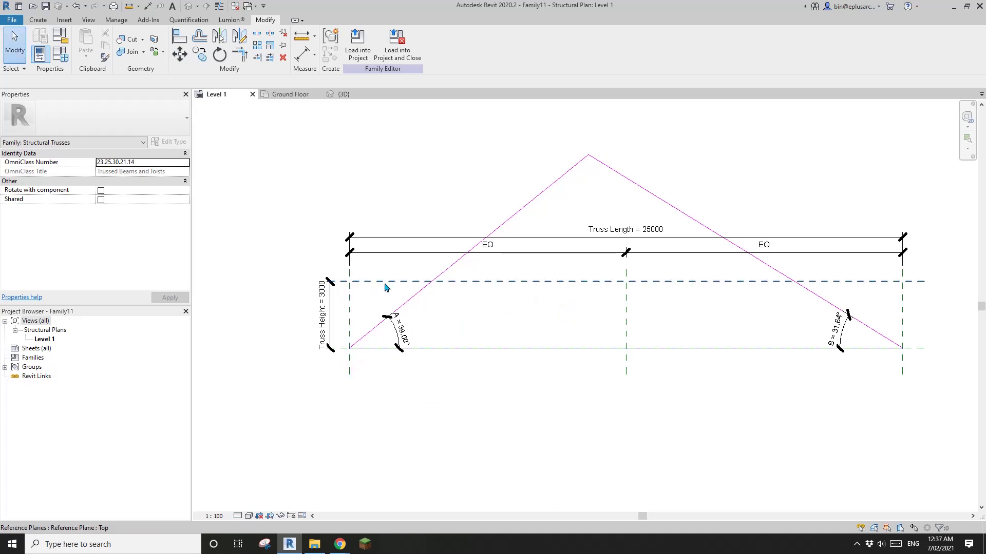
Load the Family11 truss family back into Project9
middle_click_drag(627, 286, 629, 288)
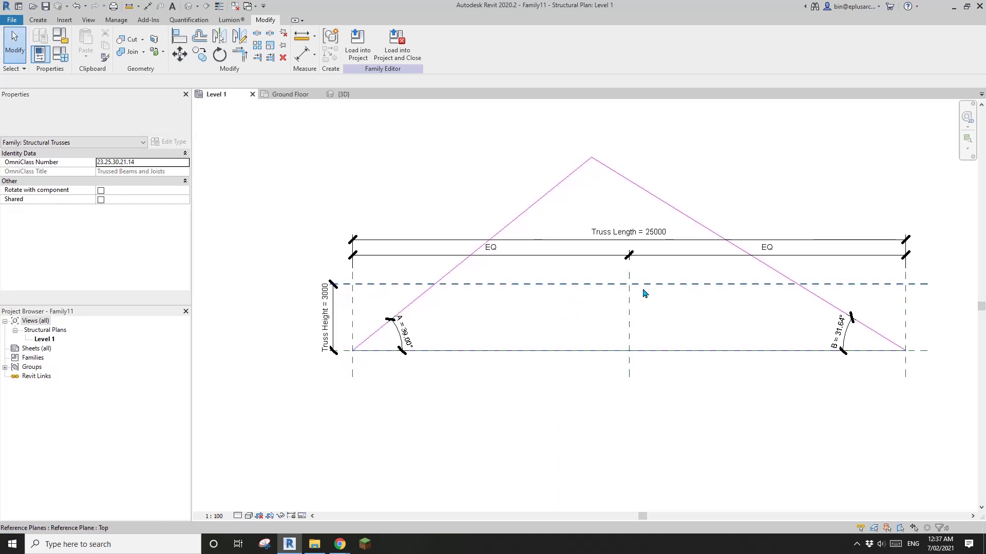
left_click(595, 285)
left_click(504, 213)
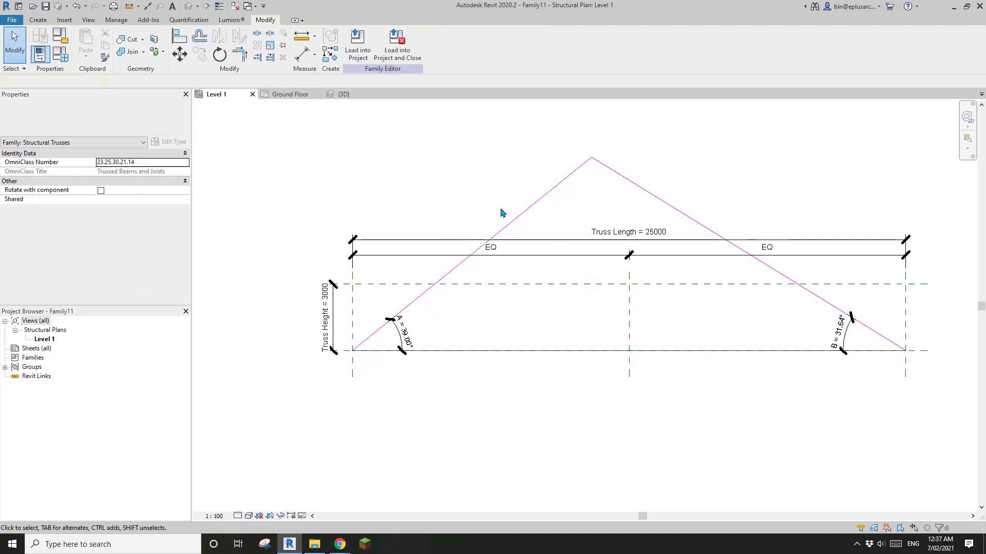
left_click(366, 50)
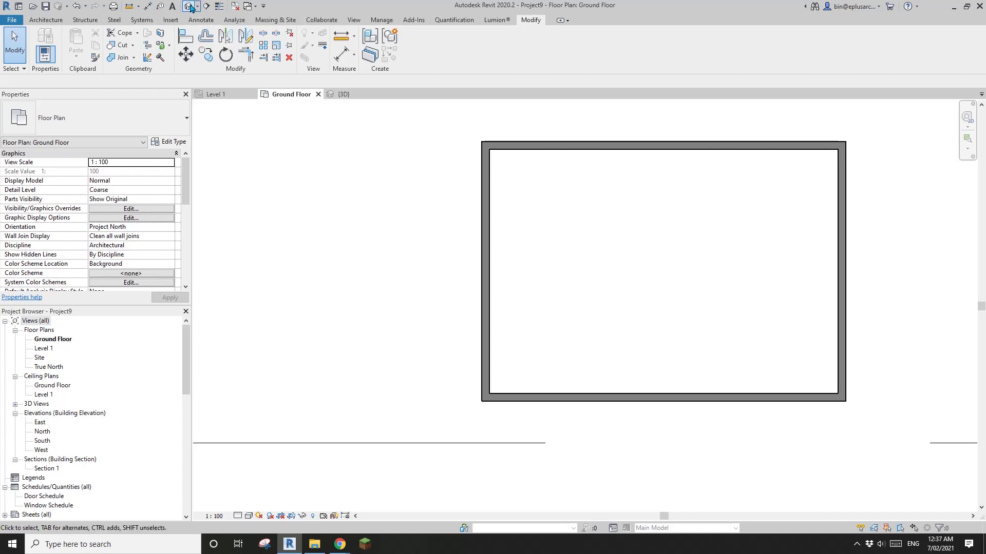
Select the placed truss in the project's default 3D view
left_click(190, 6)
left_click(626, 154)
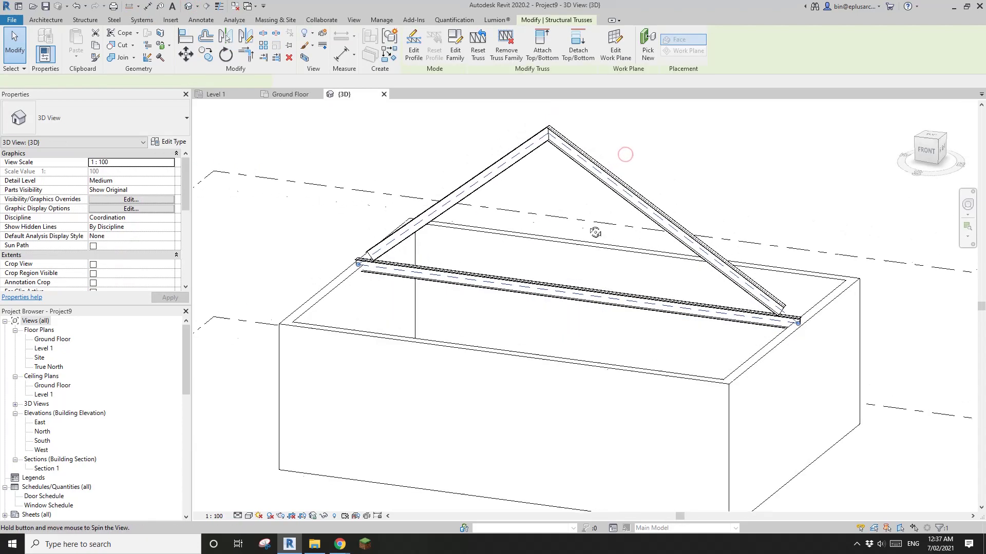
scroll(85, 237, "down", 2)
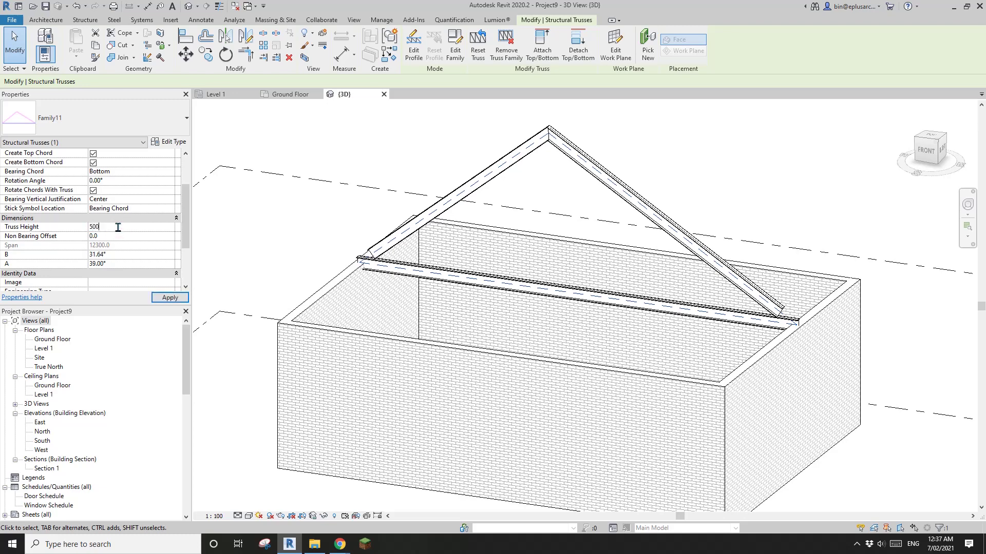
middle_click_drag(316, 169, 616, 203, "shift")
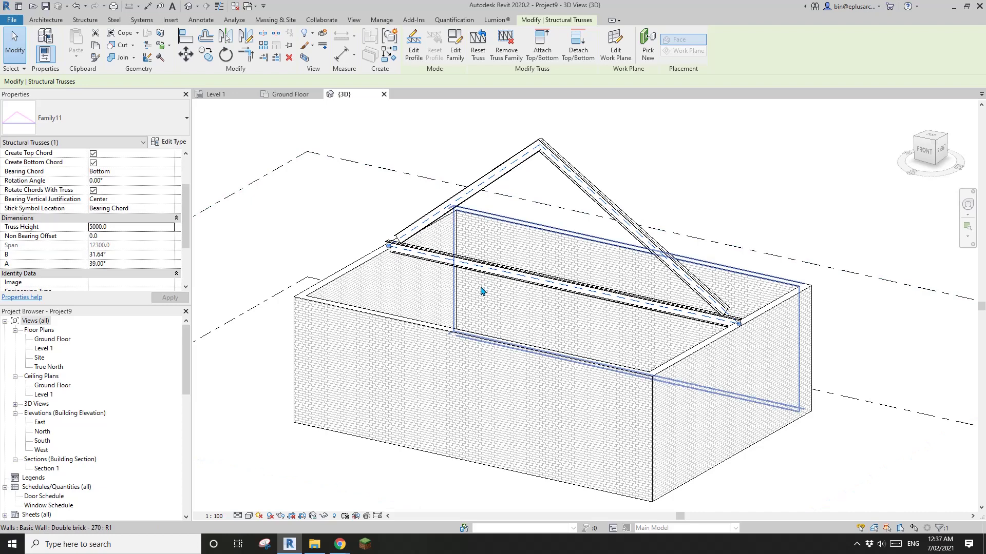
middle_click_drag(477, 283, 429, 249, "shift")
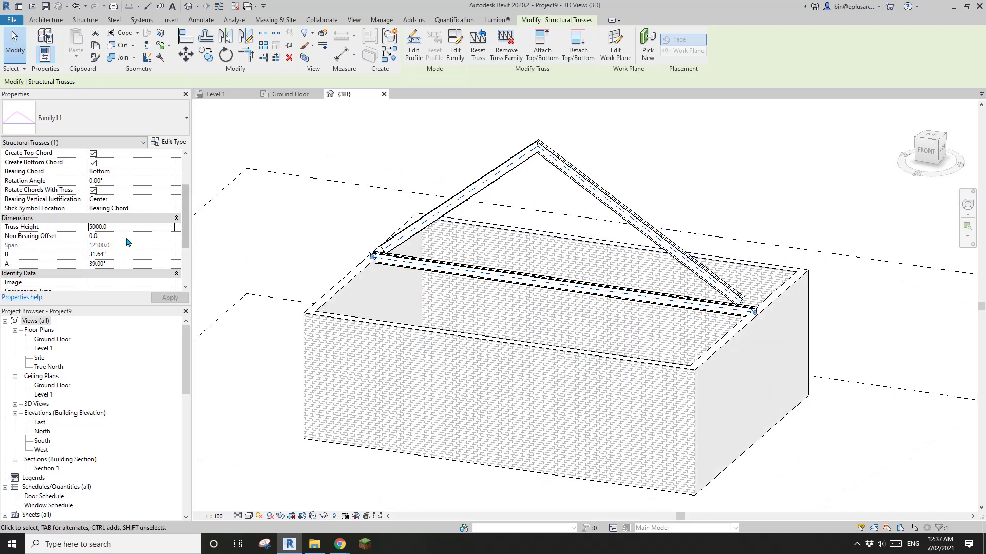
scroll(128, 242, "up", 1)
left_click(453, 170)
double_click(505, 172)
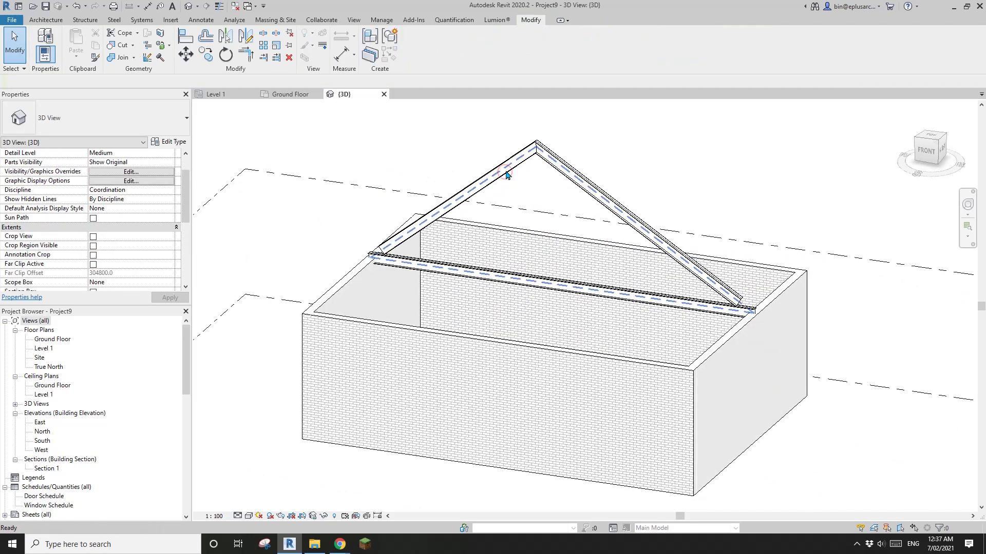
left_click(506, 175)
scroll(415, 243, "up", 2)
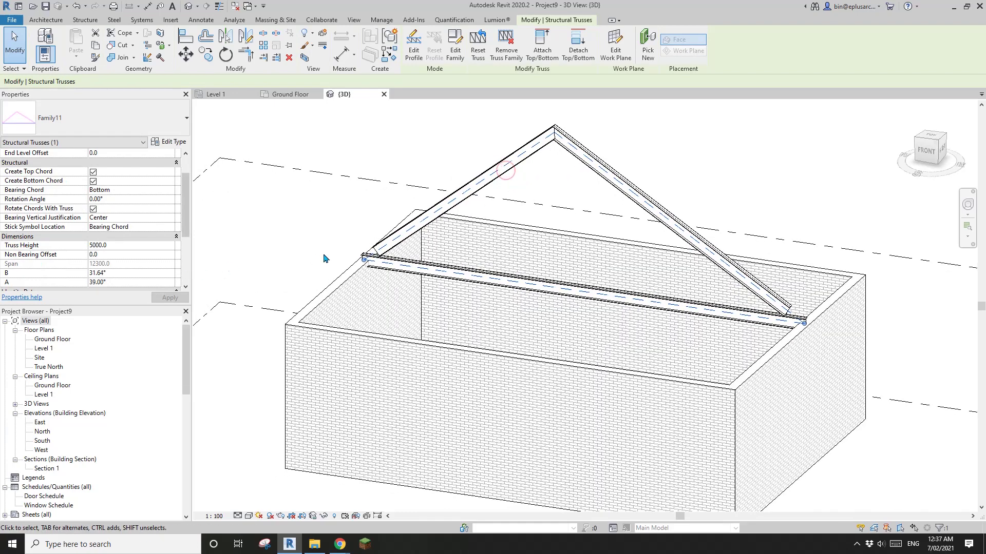
middle_click_drag(323, 259, 333, 247)
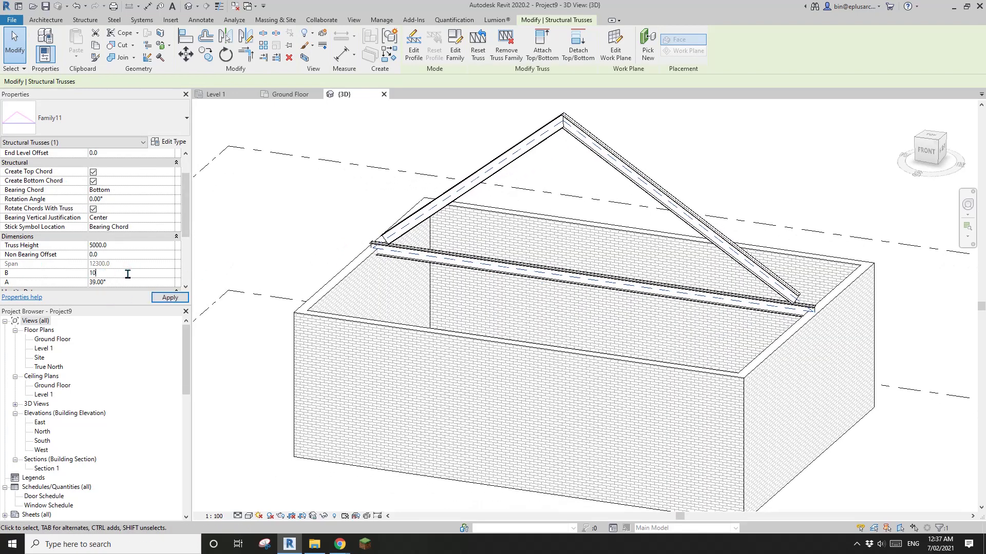
Flex the truss with Truss Height 5000, stepping B to 20° and A to 30°
key("Return")
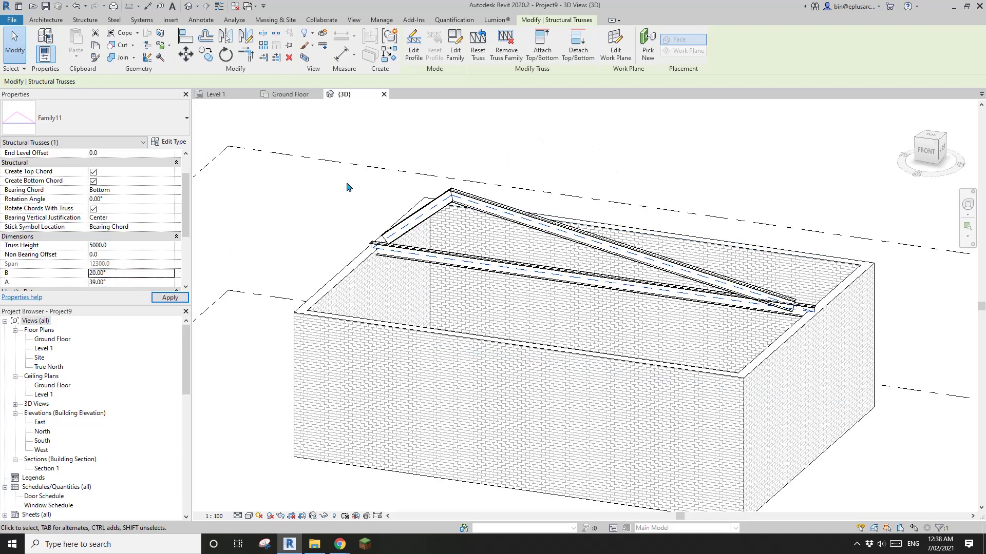
type("0")
key("Return")
key("Return")
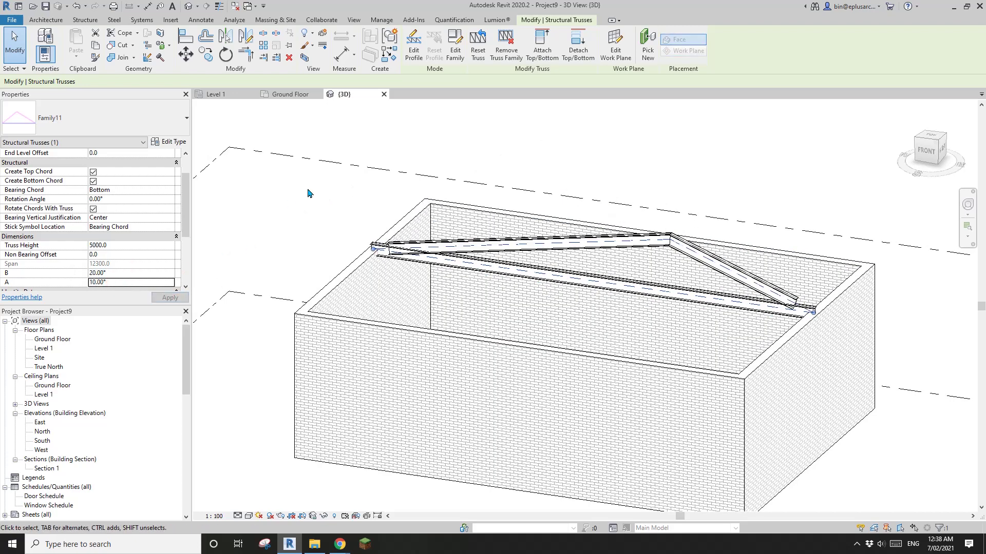
type("20")
key("Return")
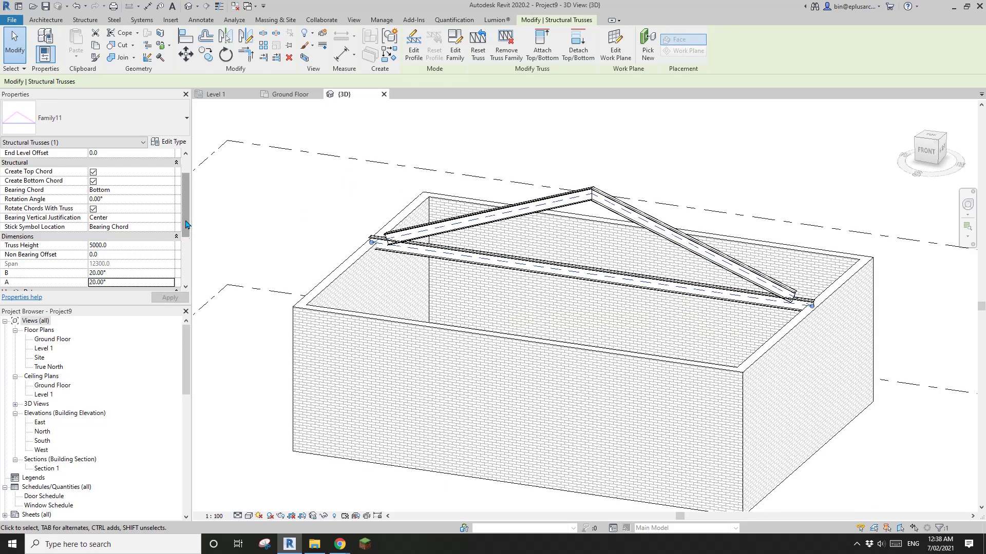
scroll(114, 246, "down", 3)
left_click_drag(185, 238, 185, 220)
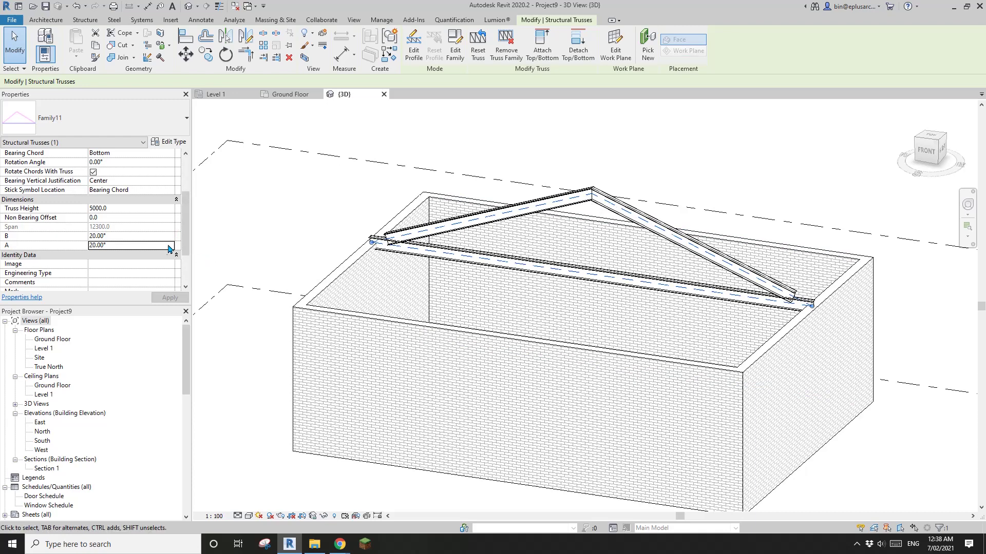
middle_click_drag(470, 148, 469, 152)
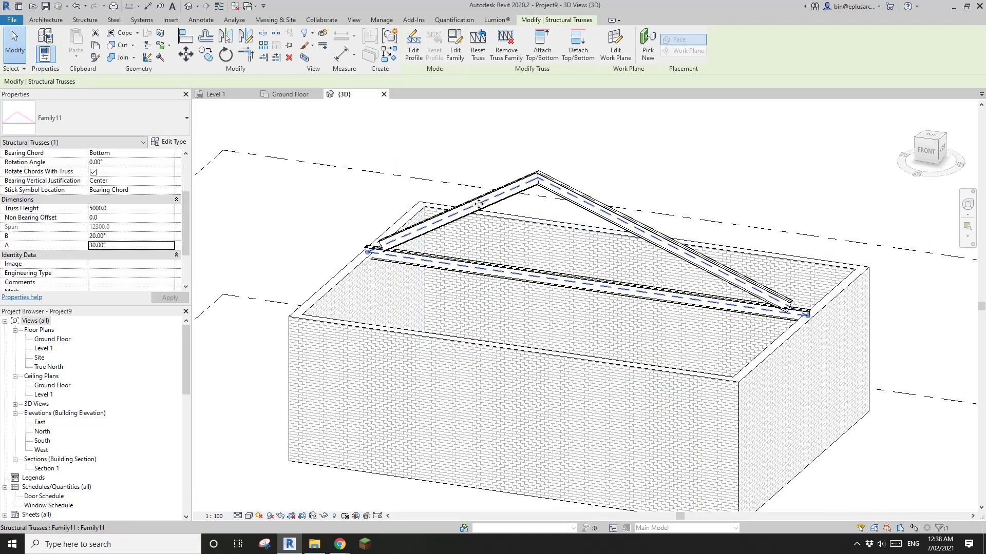
Orbit to view the truss on the brick walls from the front-right, then deselect it
scroll(550, 227, "up", 1)
middle_click_drag(539, 224, 544, 227)
left_click(531, 221)
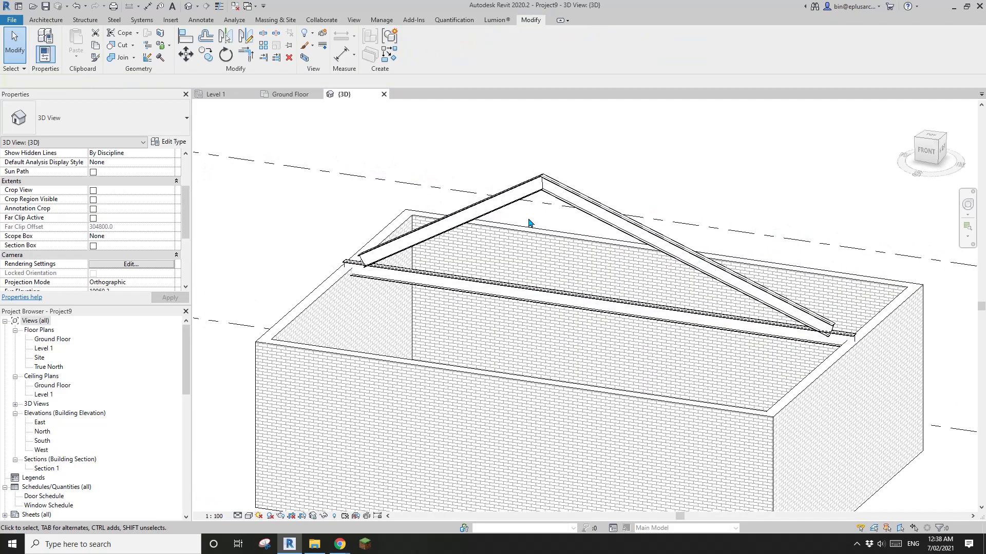
left_click(510, 199)
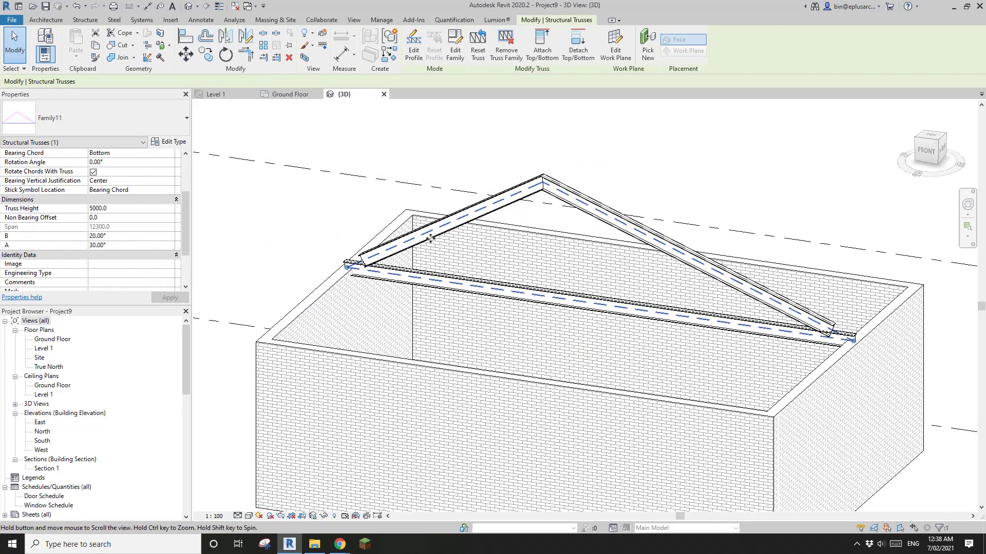
middle_click_drag(430, 239, 405, 292, "shift")
scroll(434, 276, "up", 2)
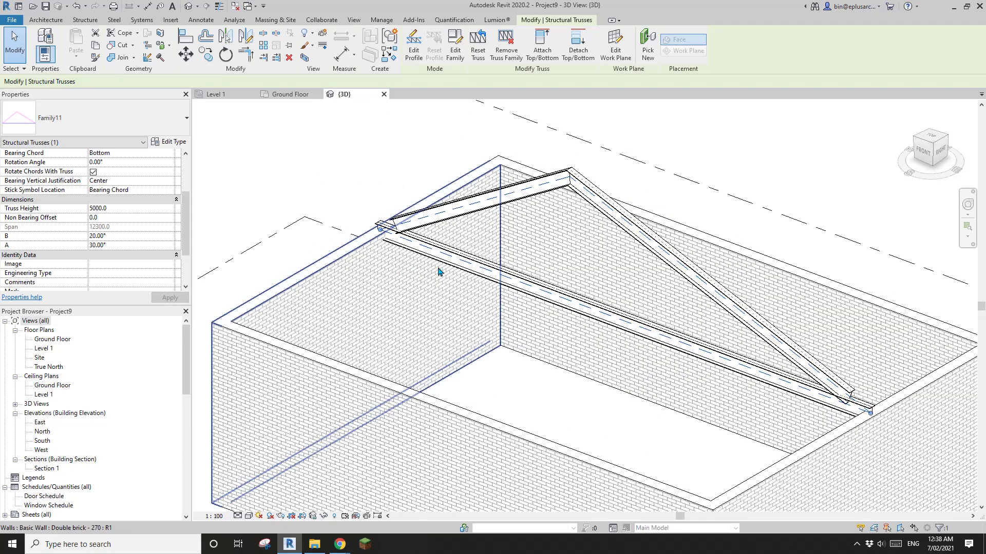
middle_click_drag(502, 268, 497, 271)
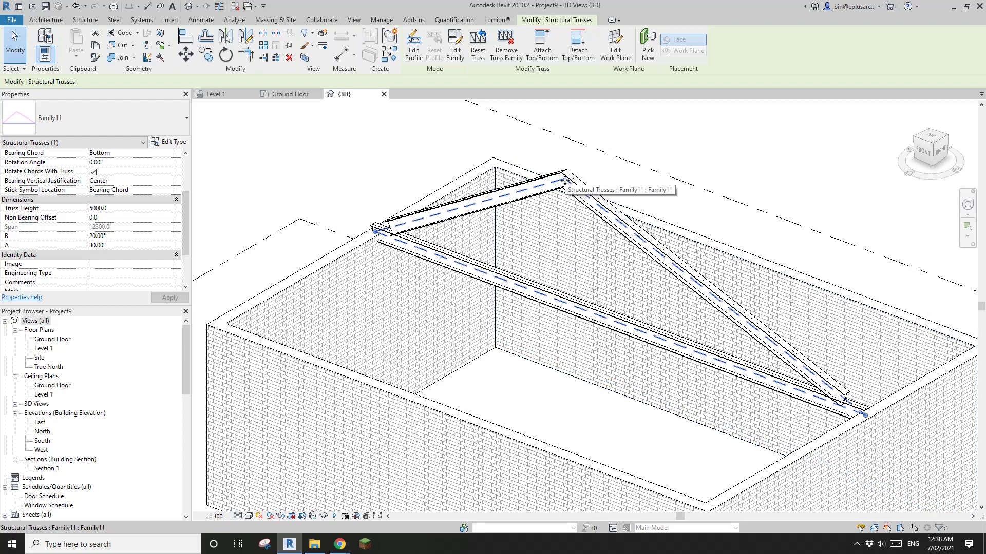
middle_click_drag(485, 307, 521, 275)
key("Escape")
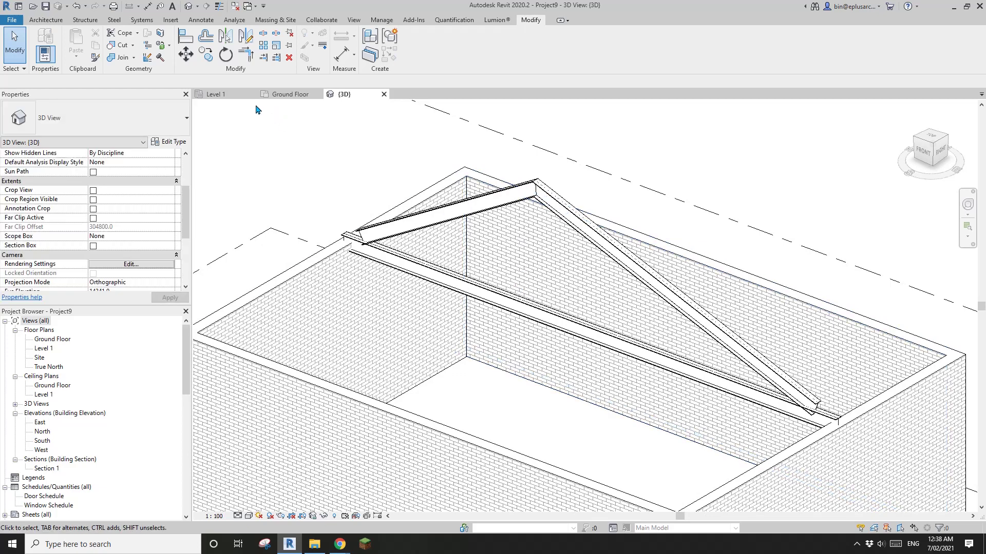
Frame the Family11 Level 1 truss plan with its angle dimensions, then launch Snipping Tool
left_click(231, 94)
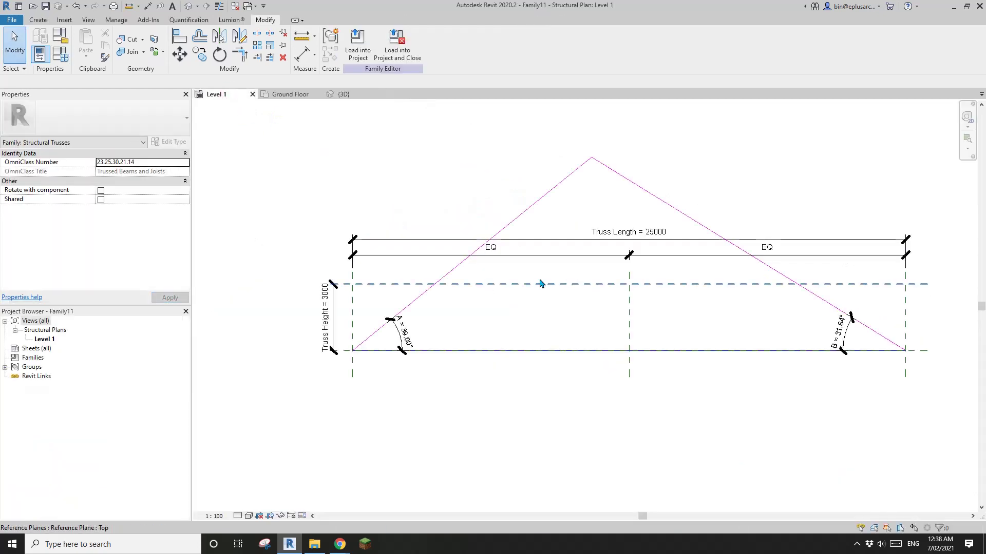
scroll(539, 288, "down", 4)
middle_click_drag(464, 277, 393, 224)
scroll(414, 456, "down", 1)
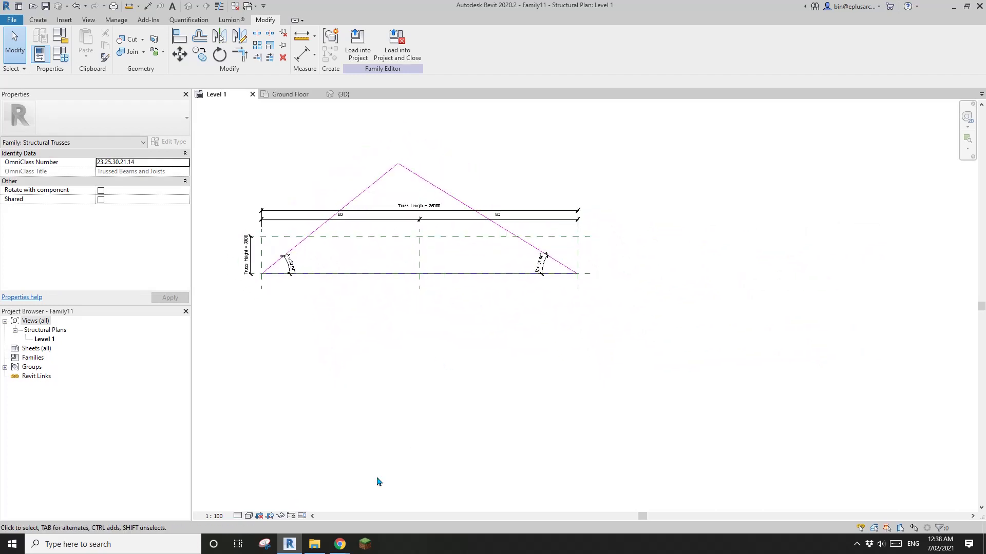
scroll(340, 416, "up", 2)
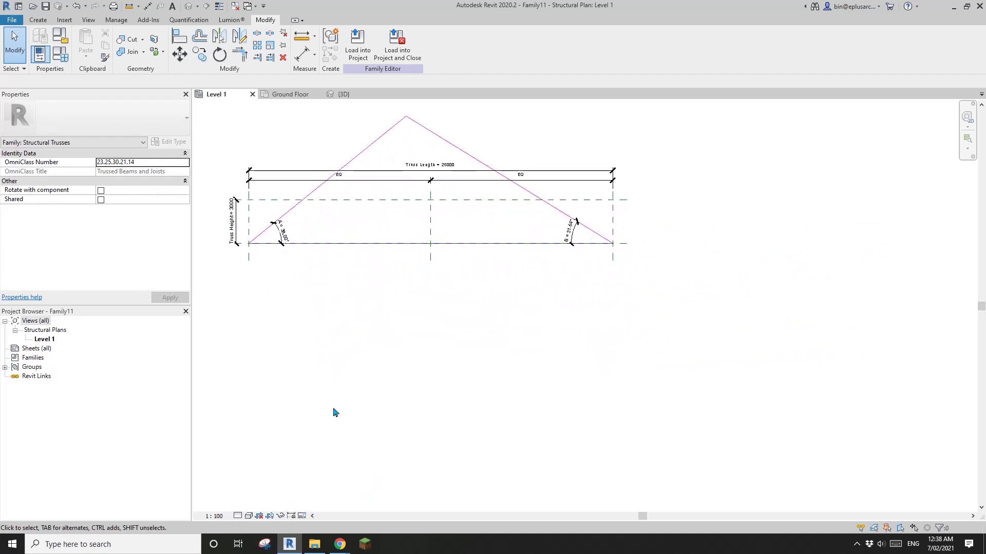
left_click(264, 544)
Snip the truss plan and sketch the triangle, labelling angles A, B, base L and height h
left_click(235, 266)
left_click_drag(211, 109, 953, 511)
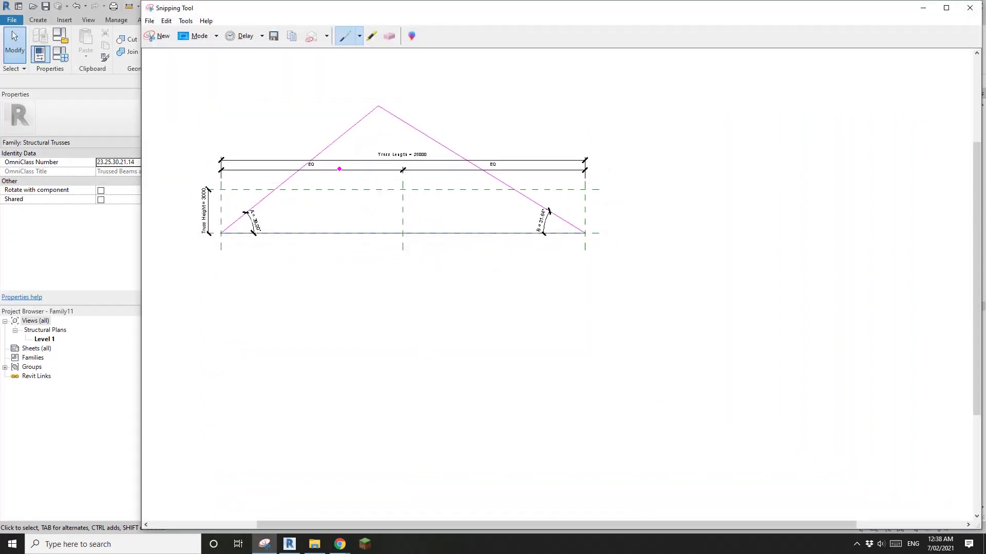
mouse_move(378, 107)
left_mouse_down()
mouse_move(233, 224)
mouse_move(579, 234)
mouse_move(379, 106)
left_mouse_up()
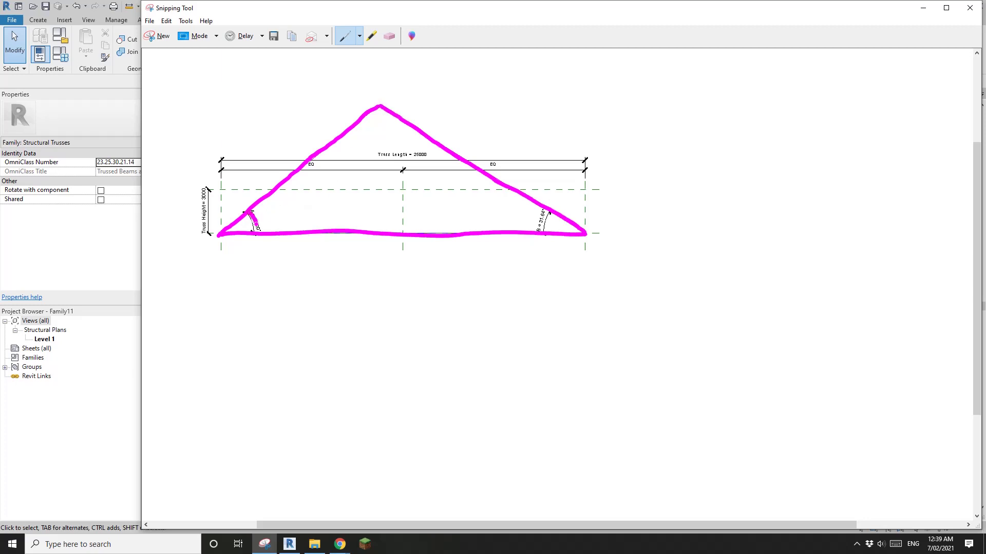
mouse_move(266, 225)
left_mouse_down()
mouse_move(273, 203)
mouse_move(281, 223)
mouse_move(279, 215)
left_mouse_up()
mouse_move(548, 210)
left_mouse_down()
mouse_move(543, 232)
mouse_move(522, 223)
left_mouse_up()
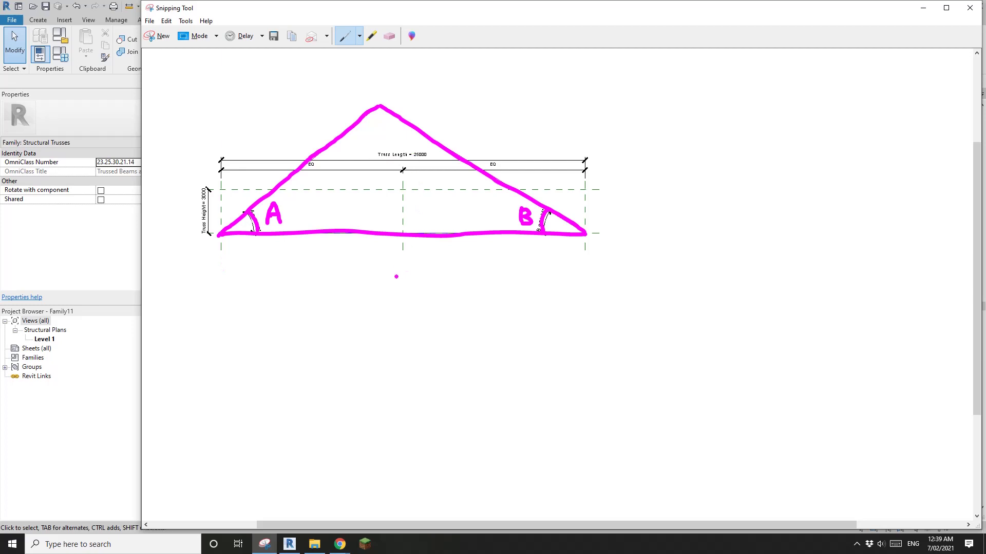
left_click_drag(385, 256, 401, 269)
mouse_move(378, 105)
left_mouse_down()
mouse_move(381, 232)
mouse_move(372, 229)
left_mouse_up()
mouse_move(365, 163)
left_mouse_down()
mouse_move(365, 186)
mouse_move(373, 176)
left_mouse_up()
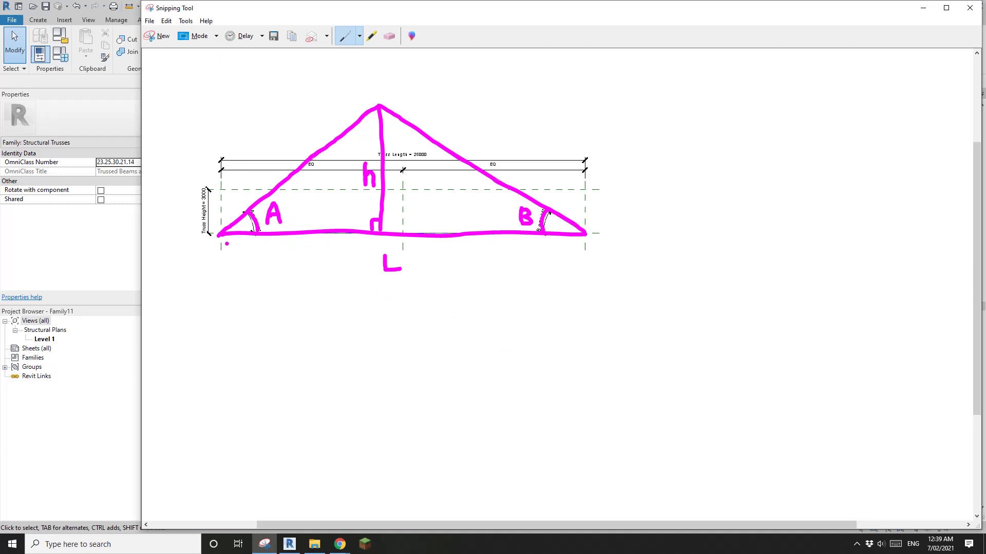
Split the base into segments L1 and L2 and begin writing L1 + L2 below
mouse_move(219, 240)
left_mouse_down()
mouse_move(287, 264)
mouse_move(371, 241)
left_mouse_up()
left_click_drag(274, 284, 293, 289)
mouse_move(384, 234)
left_mouse_down()
mouse_move(474, 264)
mouse_move(581, 235)
left_mouse_up()
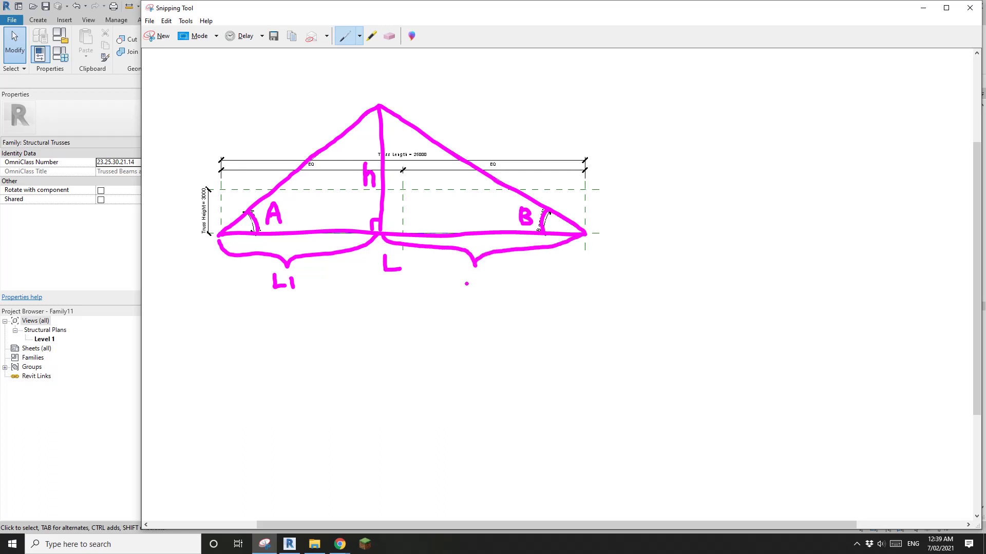
left_click_drag(464, 271, 495, 285)
mouse_move(203, 326)
left_mouse_down()
mouse_move(202, 344)
mouse_move(214, 343)
left_mouse_up()
mouse_move(224, 327)
left_mouse_down()
mouse_move(226, 343)
mouse_move(328, 333)
left_mouse_up()
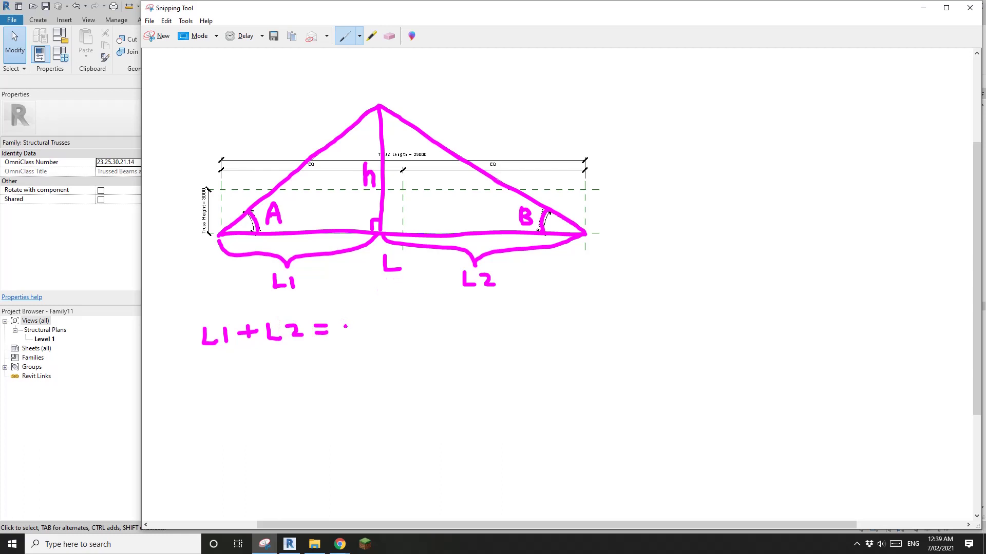
Finish L1 + L2 = L, then write tan(A) = h/L1 and L1 = h/tan(A)
left_click_drag(346, 337, 363, 337)
mouse_move(210, 373)
left_mouse_down()
mouse_move(202, 398)
mouse_move(212, 386)
mouse_move(230, 398)
mouse_move(283, 400)
mouse_move(280, 390)
mouse_move(287, 401)
mouse_move(326, 378)
left_mouse_up()
mouse_move(312, 387)
left_mouse_down()
mouse_move(352, 374)
mouse_move(360, 379)
mouse_move(342, 401)
mouse_move(364, 408)
left_mouse_up()
left_click(220, 436)
mouse_move(220, 436)
left_mouse_down()
mouse_move(237, 455)
mouse_move(314, 435)
left_mouse_up()
mouse_move(289, 441)
left_mouse_down()
mouse_move(344, 437)
mouse_move(294, 464)
left_mouse_up()
left_click_drag(286, 453, 318, 463)
mouse_move(321, 463)
left_mouse_down()
mouse_move(336, 464)
mouse_move(348, 447)
mouse_move(356, 465)
left_mouse_up()
left_click_drag(342, 458, 361, 464)
left_click(387, 451)
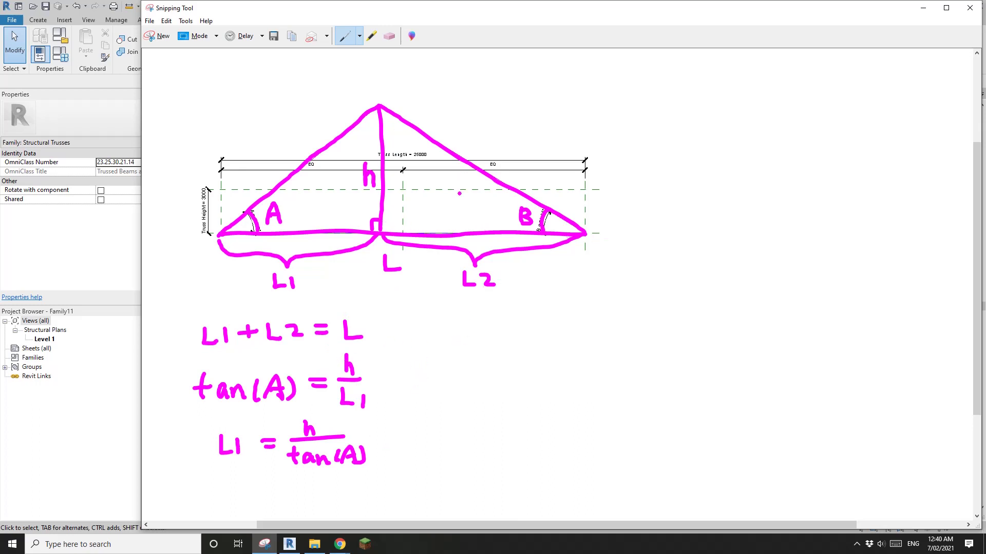
Write tan(B) = h/L2 and L2 = h/tan(B) to the right
mouse_move(417, 364)
left_mouse_down()
mouse_move(418, 385)
mouse_move(517, 370)
left_mouse_up()
mouse_move(505, 378)
left_mouse_down()
mouse_move(534, 364)
mouse_move(555, 377)
left_mouse_up()
mouse_move(529, 386)
left_mouse_down()
mouse_move(529, 396)
mouse_move(561, 399)
left_mouse_up()
mouse_move(426, 427)
left_mouse_down()
mouse_move(426, 444)
mouse_move(436, 445)
left_mouse_up()
mouse_move(445, 430)
left_mouse_down()
mouse_move(460, 445)
mouse_move(482, 436)
mouse_move(485, 445)
left_mouse_up()
mouse_move(524, 414)
left_mouse_down()
mouse_move(523, 430)
mouse_move(567, 439)
left_mouse_up()
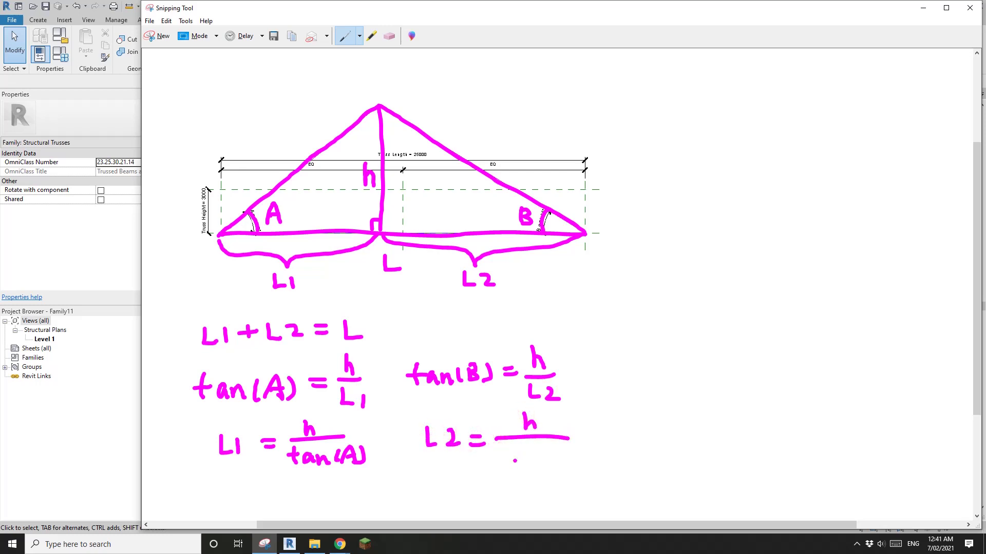
mouse_move(505, 444)
left_mouse_down()
mouse_move(503, 465)
mouse_move(514, 450)
mouse_move(518, 464)
mouse_move(531, 457)
mouse_move(568, 465)
left_mouse_up()
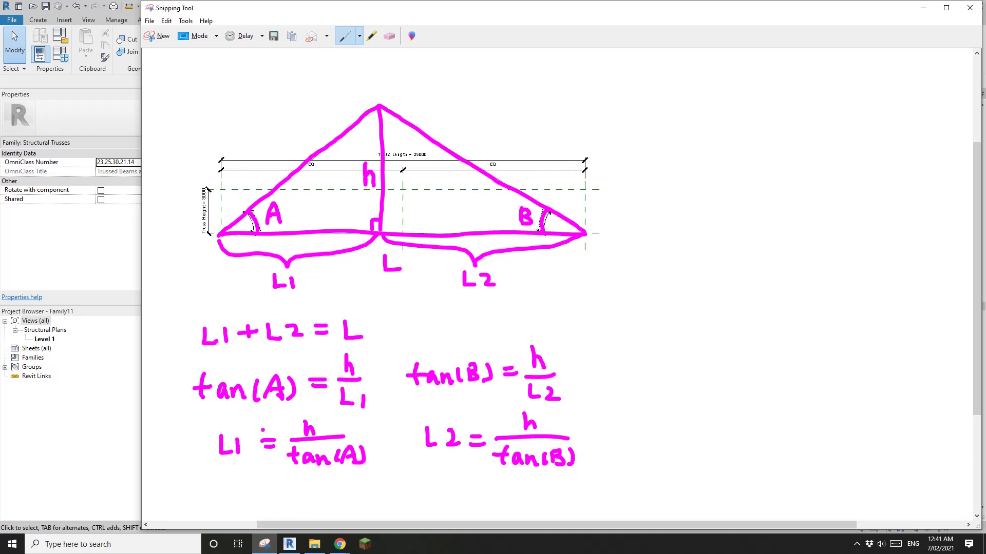
Arrow the L1 and L2 expressions into L1+L2=L and write h/tan(A) + h/tan(B) = L top right
left_click_drag(291, 425, 226, 354)
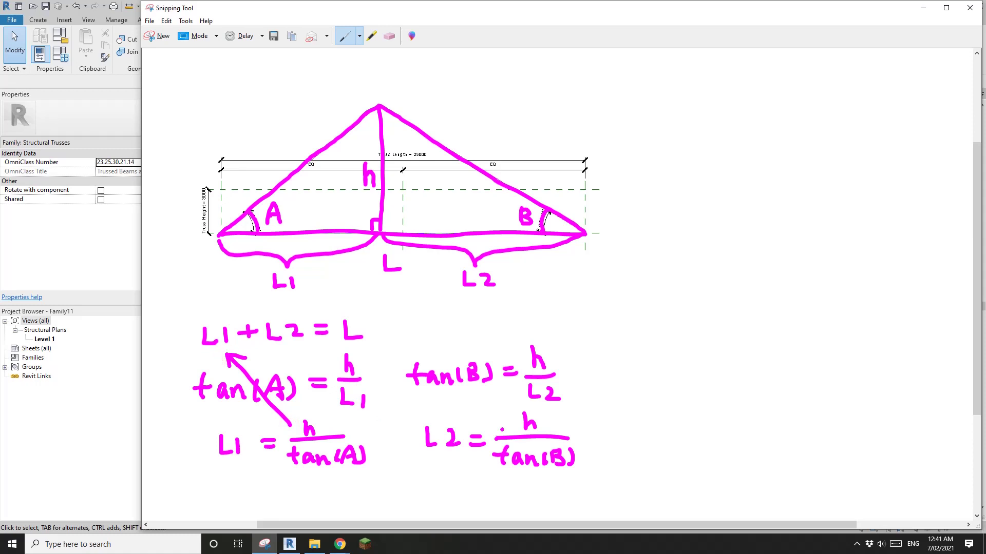
mouse_move(502, 429)
left_mouse_down()
mouse_move(293, 357)
mouse_move(312, 356)
left_mouse_up()
mouse_move(636, 67)
left_mouse_down()
mouse_move(636, 94)
mouse_move(649, 95)
mouse_move(622, 127)
left_mouse_up()
left_click_drag(604, 116, 623, 116)
mouse_move(634, 116)
left_mouse_down()
mouse_move(633, 125)
mouse_move(674, 125)
left_mouse_up()
left_click_drag(654, 108, 655, 128)
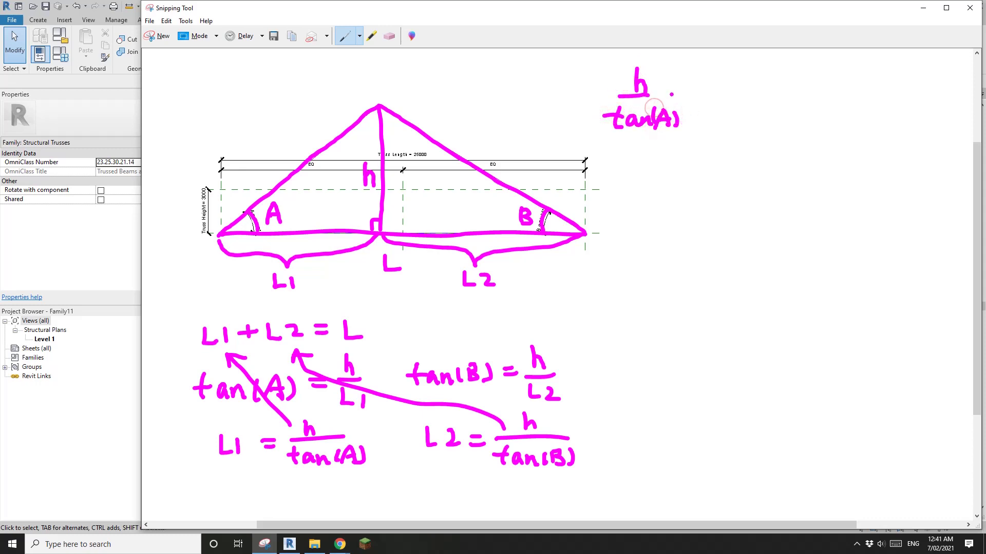
left_click_drag(675, 89, 675, 101)
mouse_move(713, 64)
left_mouse_down()
mouse_move(714, 81)
mouse_move(748, 92)
mouse_move(702, 126)
mouse_move(708, 117)
mouse_move(763, 125)
mouse_move(777, 88)
mouse_move(777, 99)
mouse_move(813, 94)
left_mouse_up()
left_click(768, 112)
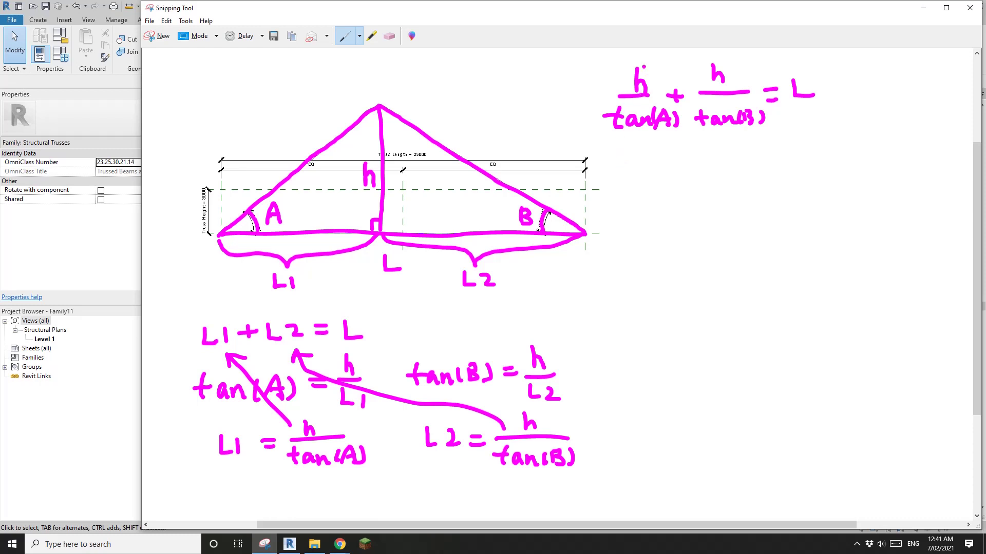
Multiply through to get h·tan(B) + h·tan(A) = L·tan(A)·tan(B)
left_click_drag(623, 157, 623, 180)
left_click_drag(624, 172, 650, 174)
mouse_move(649, 161)
left_mouse_down()
mouse_move(638, 175)
mouse_move(665, 176)
mouse_move(670, 164)
mouse_move(685, 178)
mouse_move(748, 168)
mouse_move(739, 177)
left_mouse_up()
left_click(734, 171)
mouse_move(772, 147)
left_mouse_down()
mouse_move(771, 171)
mouse_move(781, 172)
left_mouse_up()
mouse_move(785, 157)
left_mouse_down()
mouse_move(795, 168)
mouse_move(785, 169)
left_mouse_up()
left_click_drag(784, 163, 809, 168)
left_click_drag(803, 160, 829, 168)
mouse_move(830, 157)
left_mouse_down()
mouse_move(833, 168)
mouse_move(845, 157)
mouse_move(841, 167)
mouse_move(861, 168)
left_mouse_up()
mouse_move(843, 161)
left_mouse_down()
mouse_move(854, 163)
mouse_move(839, 167)
left_mouse_up()
left_click_drag(683, 525, 786, 525)
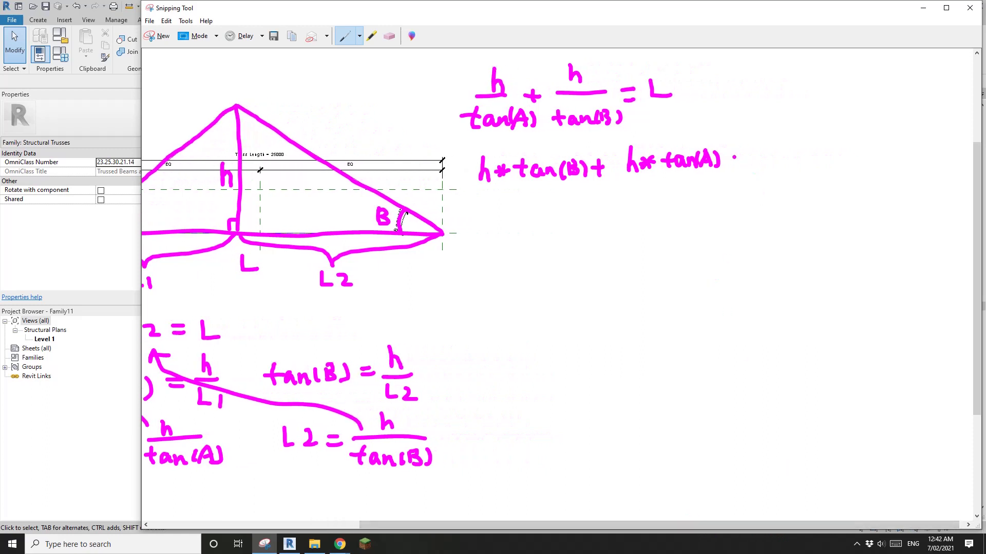
mouse_move(730, 161)
left_mouse_down()
mouse_move(784, 152)
mouse_move(776, 161)
left_mouse_up()
mouse_move(776, 149)
left_mouse_down()
mouse_move(785, 160)
mouse_move(798, 151)
mouse_move(796, 162)
mouse_move(807, 154)
mouse_move(875, 161)
left_mouse_up()
mouse_move(876, 149)
left_mouse_down()
mouse_move(866, 160)
mouse_move(894, 160)
mouse_move(905, 149)
mouse_move(903, 157)
mouse_move(923, 157)
left_mouse_up()
mouse_move(937, 142)
left_mouse_down()
mouse_move(933, 161)
mouse_move(941, 152)
mouse_move(948, 160)
left_mouse_up()
left_click_drag(957, 139, 959, 163)
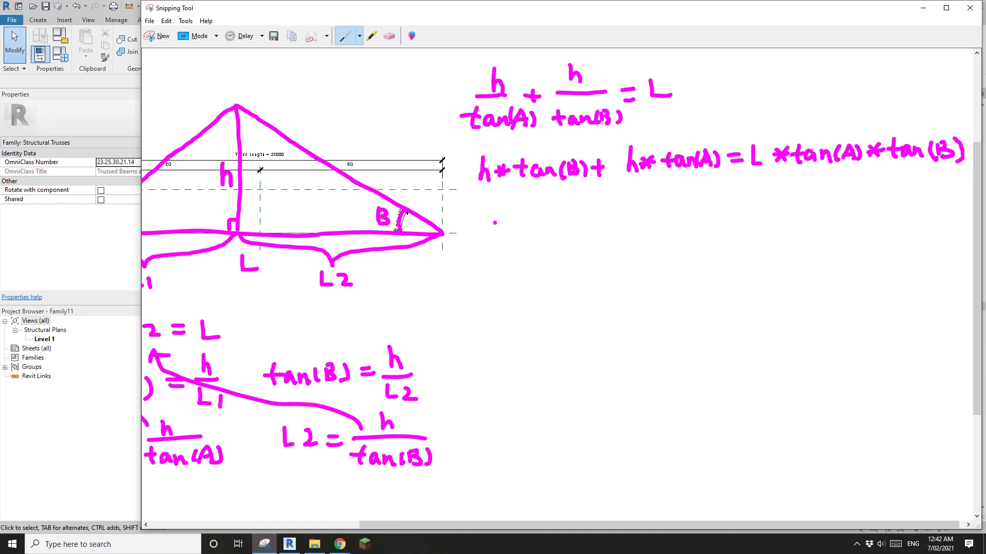
Factor the left side as h·(tan(A) + tan(B))
mouse_move(483, 202)
left_mouse_down()
mouse_move(483, 226)
mouse_move(516, 211)
mouse_move(536, 228)
mouse_move(554, 223)
left_mouse_up()
mouse_move(549, 212)
left_mouse_down()
mouse_move(593, 221)
mouse_move(662, 205)
mouse_move(723, 213)
mouse_move(752, 201)
mouse_move(770, 211)
mouse_move(796, 197)
mouse_move(806, 207)
mouse_move(813, 198)
mouse_move(822, 207)
mouse_move(895, 203)
left_mouse_up()
mouse_move(883, 203)
left_mouse_down()
mouse_move(919, 194)
mouse_move(959, 201)
left_mouse_up()
mouse_move(960, 188)
left_mouse_down()
mouse_move(968, 202)
mouse_move(944, 190)
mouse_move(942, 199)
left_mouse_up()
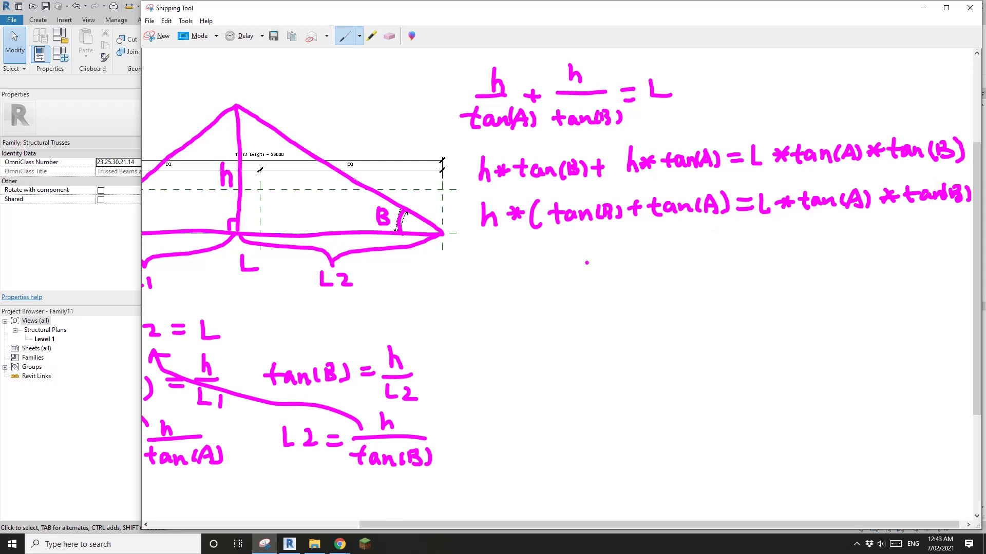
Write and underline the result h = L·tan(A)·tan(B)/(tan(A)+tan(B))
mouse_move(479, 271)
left_mouse_down()
mouse_move(478, 302)
mouse_move(511, 284)
left_mouse_up()
left_click_drag(494, 292, 833, 272)
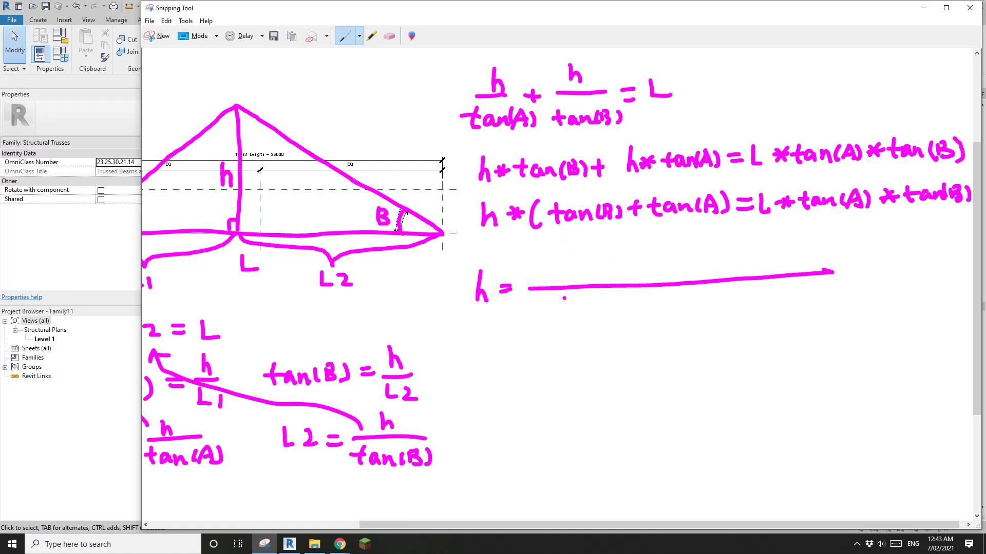
mouse_move(564, 297)
left_mouse_down()
mouse_move(563, 312)
mouse_move(574, 304)
mouse_move(605, 312)
left_mouse_up()
mouse_move(611, 312)
left_mouse_down()
mouse_move(676, 308)
mouse_move(686, 298)
mouse_move(739, 305)
left_mouse_up()
left_click_drag(751, 290, 754, 306)
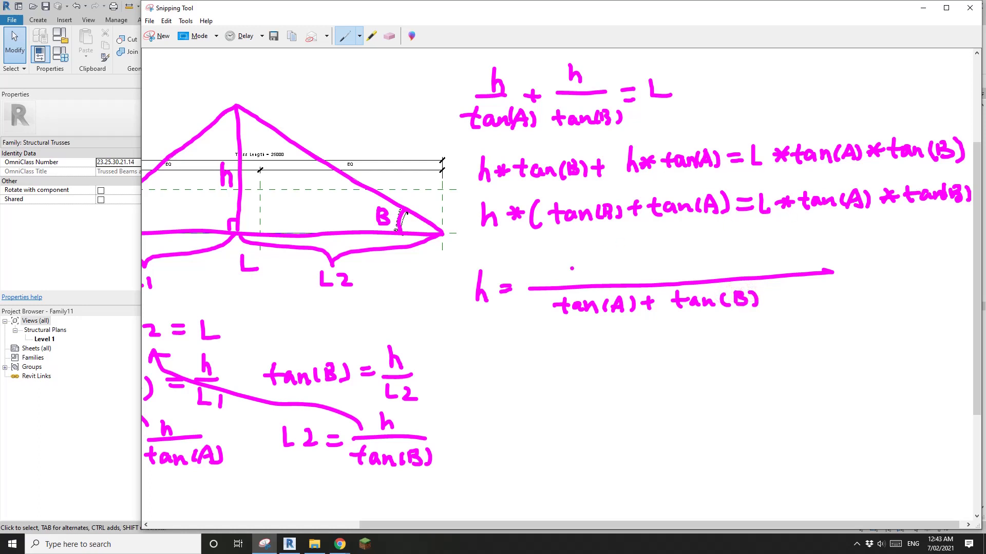
mouse_move(559, 256)
left_mouse_down()
mouse_move(560, 278)
mouse_move(600, 263)
left_mouse_up()
mouse_move(596, 256)
left_mouse_down()
mouse_move(587, 272)
mouse_move(667, 263)
left_mouse_up()
mouse_move(674, 252)
left_mouse_down()
mouse_move(676, 271)
mouse_move(708, 268)
mouse_move(695, 268)
left_mouse_up()
mouse_move(692, 261)
left_mouse_down()
mouse_move(724, 271)
mouse_move(737, 258)
mouse_move(798, 261)
left_mouse_up()
left_click(728, 261)
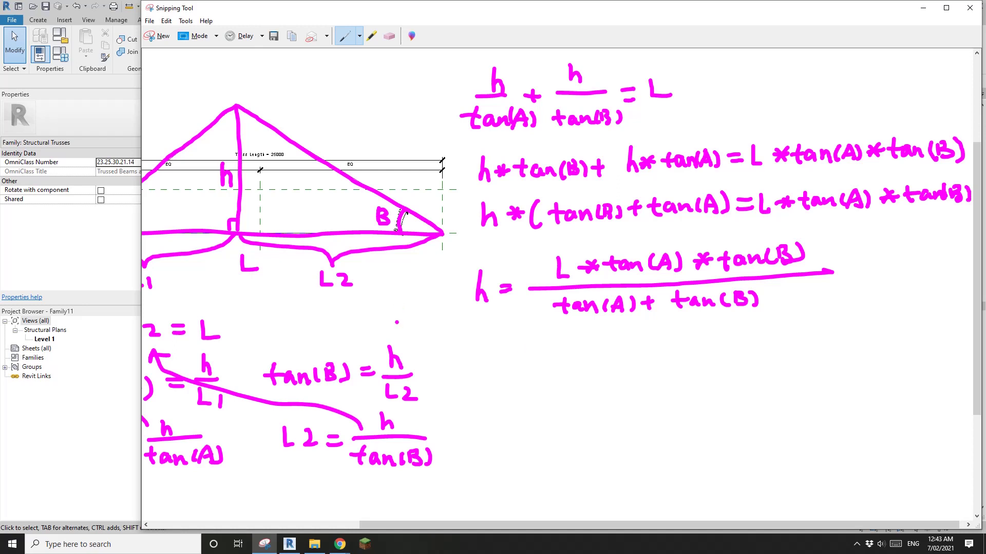
mouse_move(469, 333)
left_mouse_down()
mouse_move(801, 312)
mouse_move(837, 237)
mouse_move(482, 262)
mouse_move(535, 323)
left_mouse_up()
Return to the Revit truss plan and open Family Types, starting then cancelling a new parameter
left_click(264, 544)
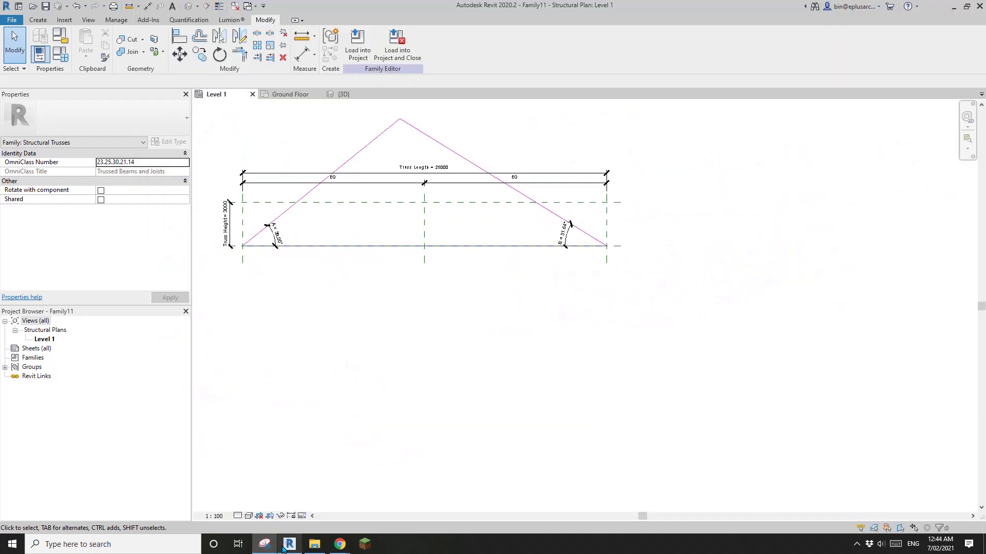
scroll(410, 326, "up", 2)
scroll(425, 295, "up", 2)
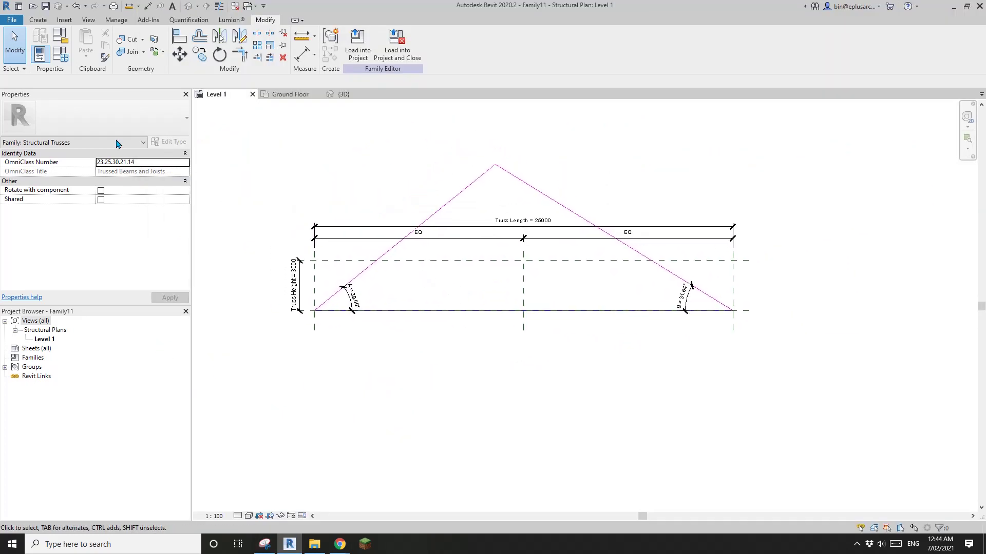
left_click(60, 59)
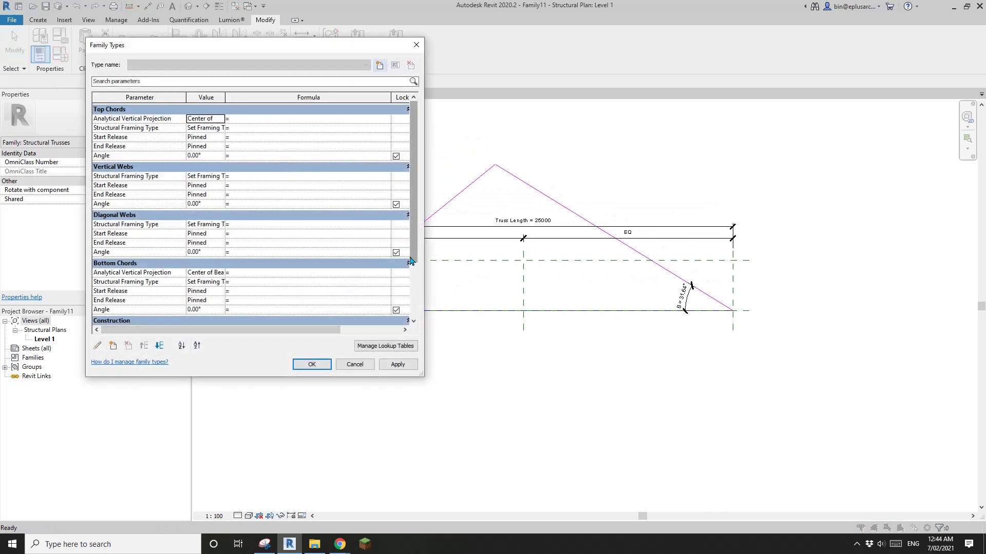
left_click_drag(415, 259, 416, 300)
left_click(113, 346)
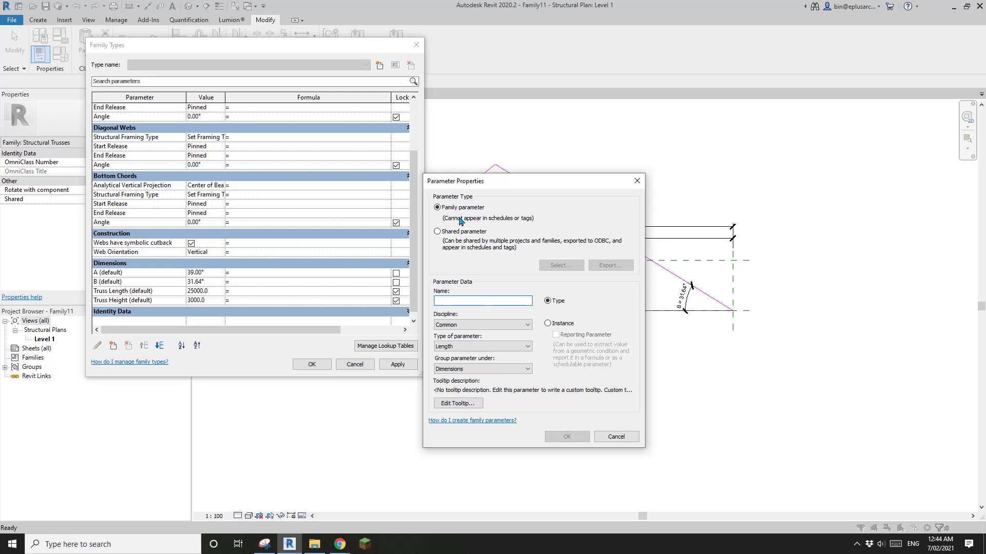
left_click(614, 437)
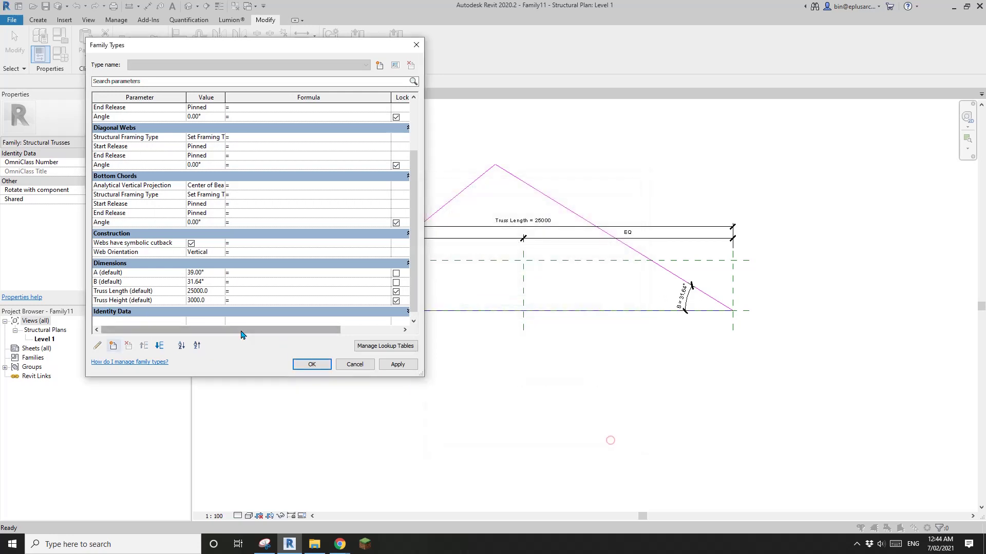
Create the instance length parameter Truss Height Calc under Dimensions
left_click(122, 303)
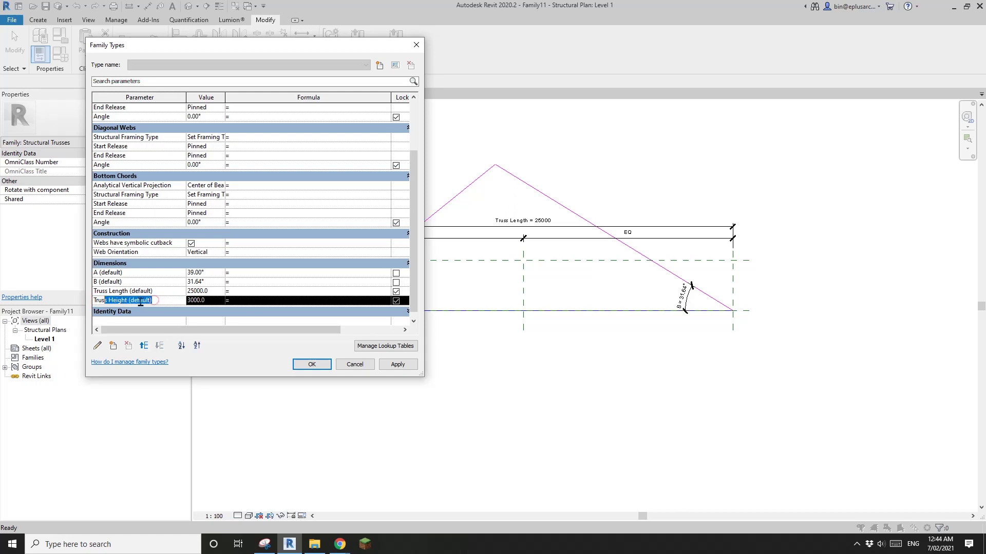
left_click(113, 346)
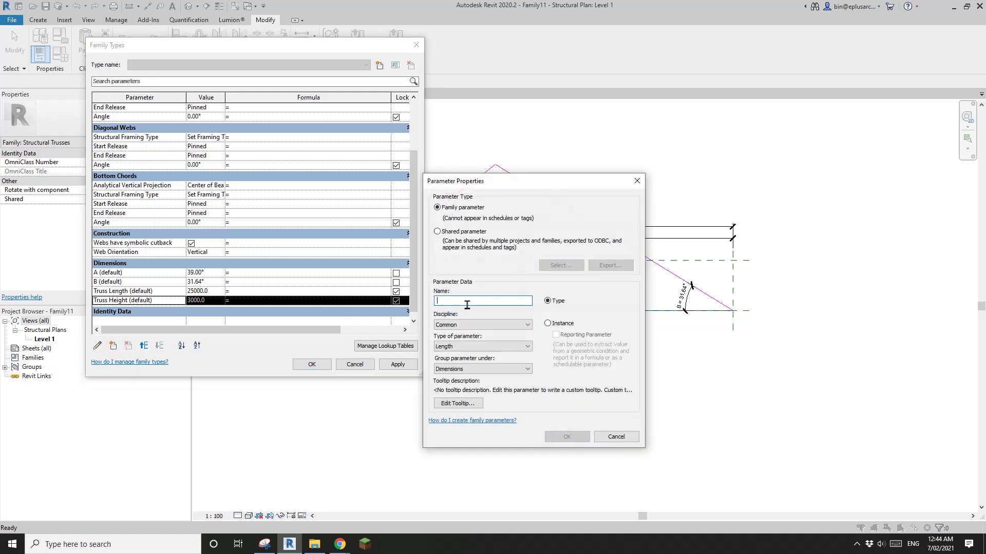
type("Truss Height Calc")
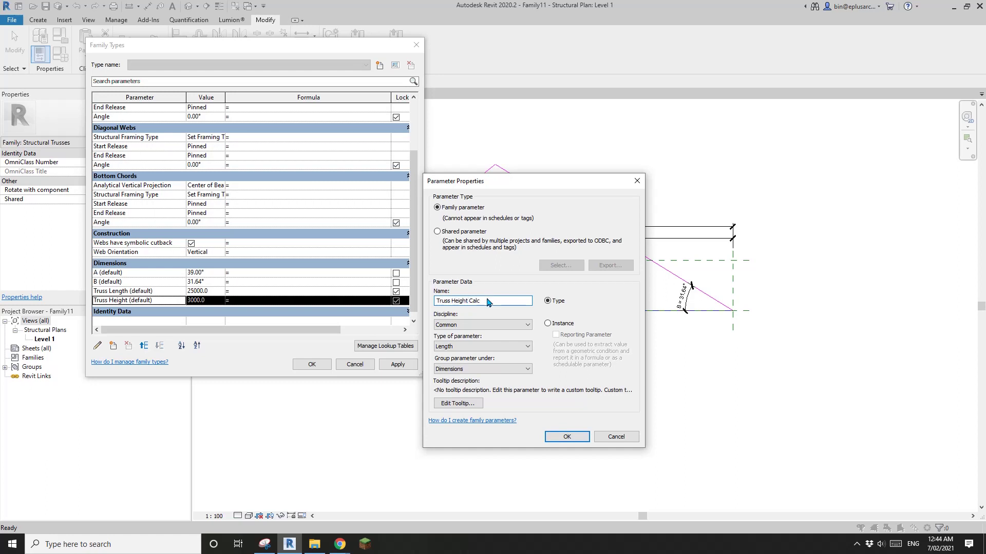
left_click(547, 324)
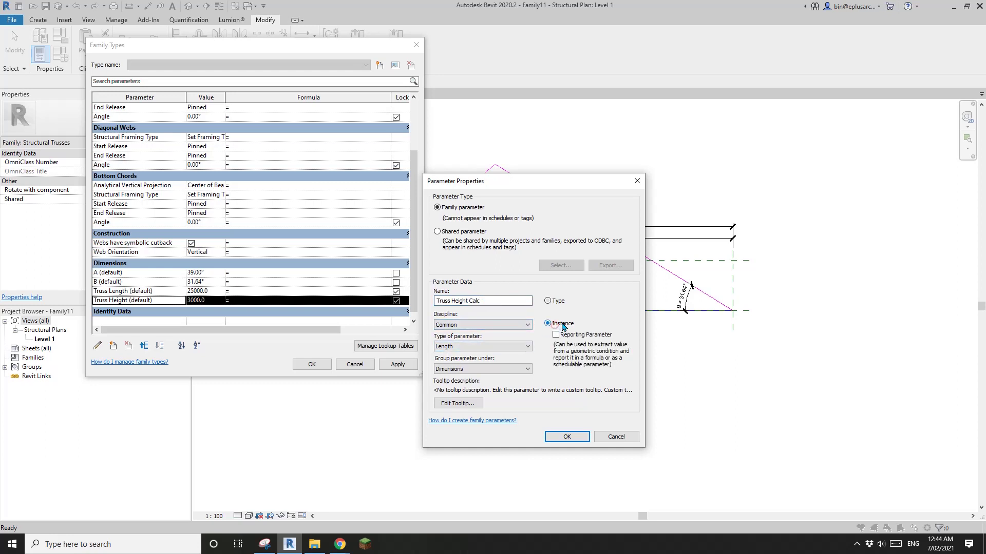
left_click(568, 437)
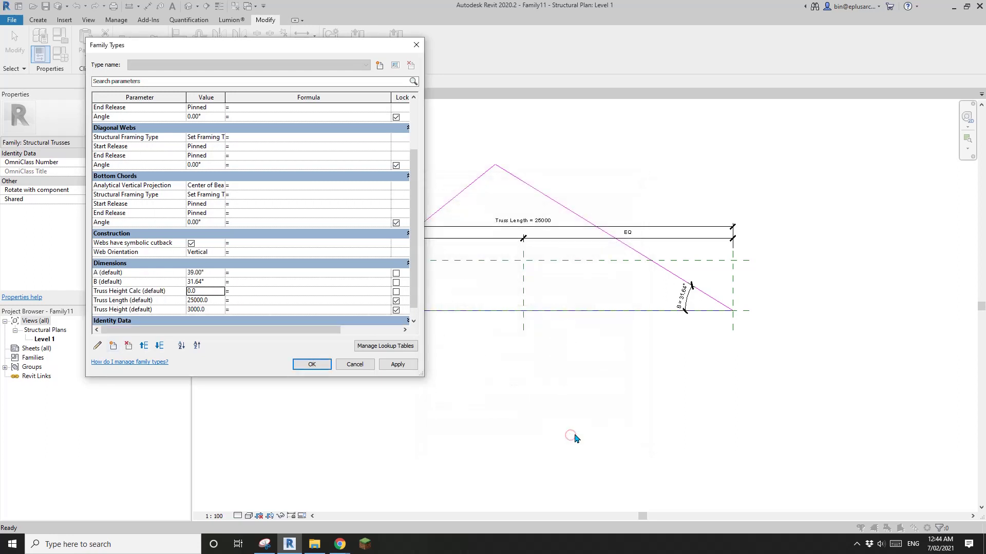
Give Truss Height Calc the formula (Truss Length * tan(A) * tan(B)) / (tan(A) + tan(B)), yielding about 8747.6
left_click(239, 292)
left_click(264, 544)
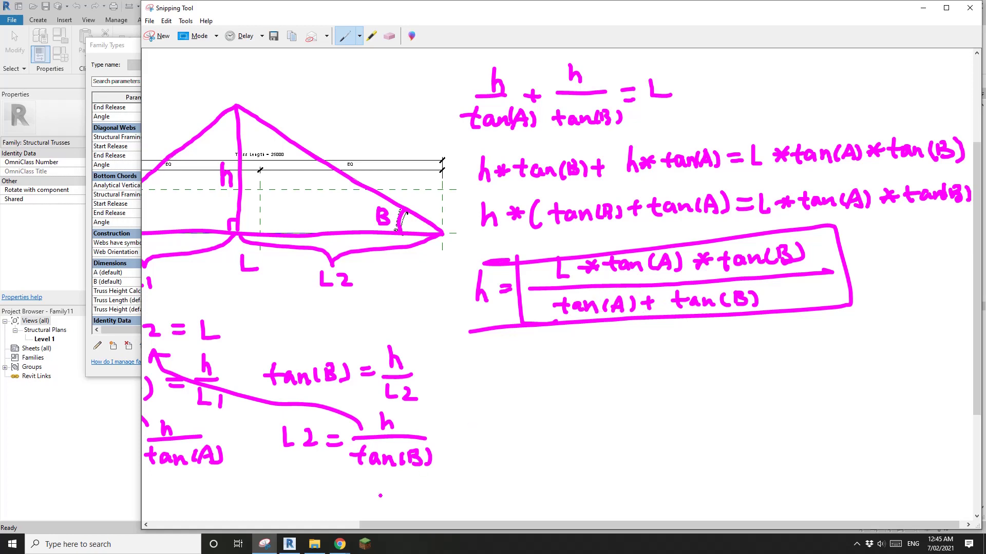
left_click(289, 544)
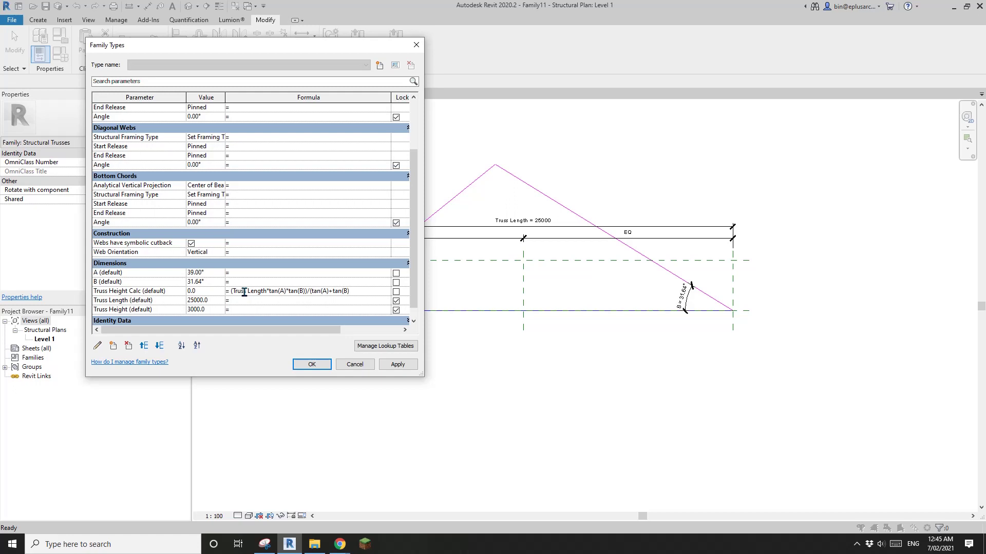
left_click(268, 304)
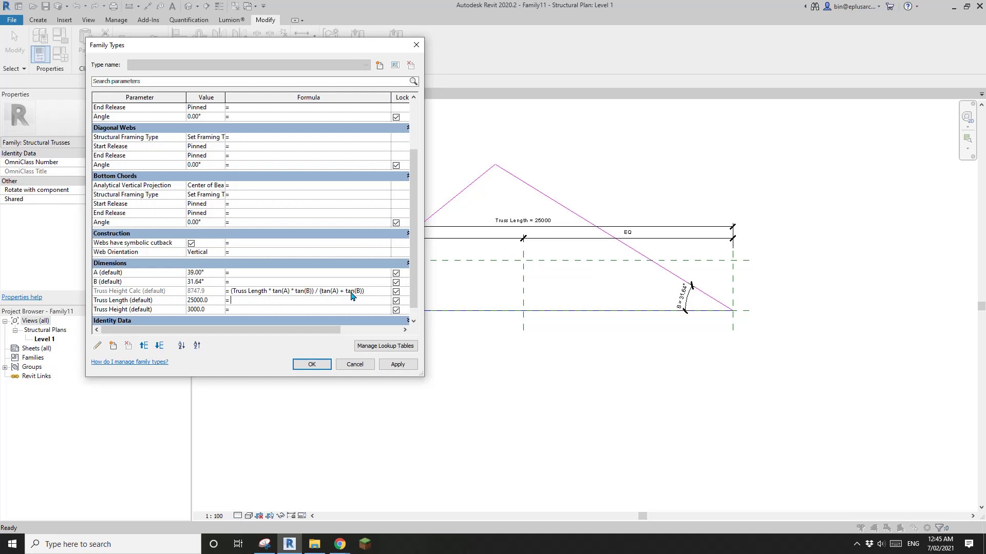
left_click(401, 368)
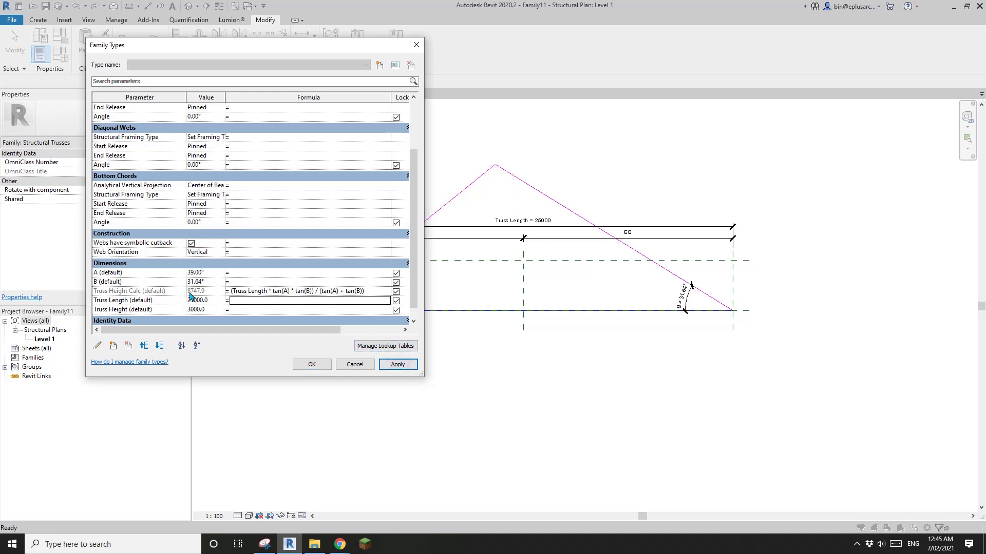
left_click(314, 364)
Start a truss web member from the apex, then cancel it
left_click(38, 19)
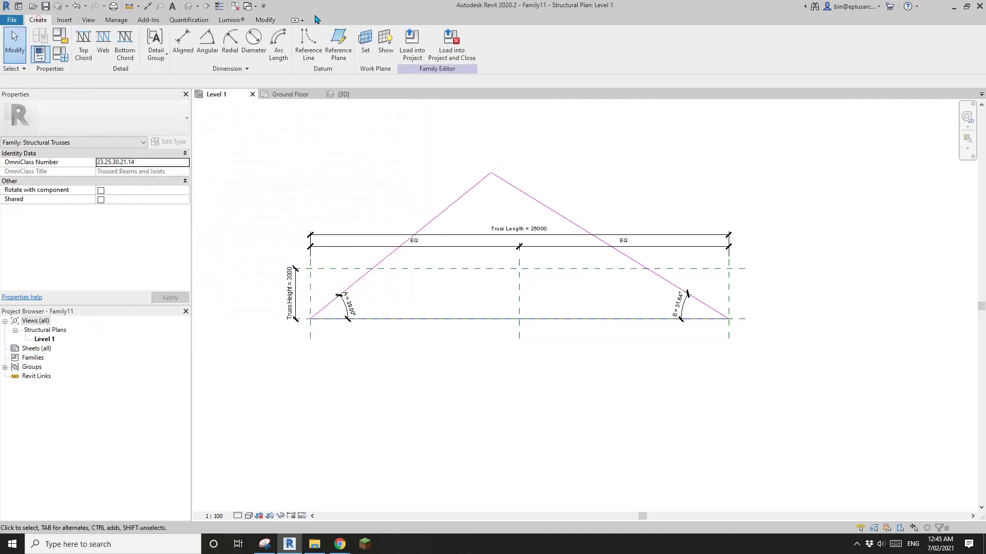
left_click(103, 42)
left_click(491, 173)
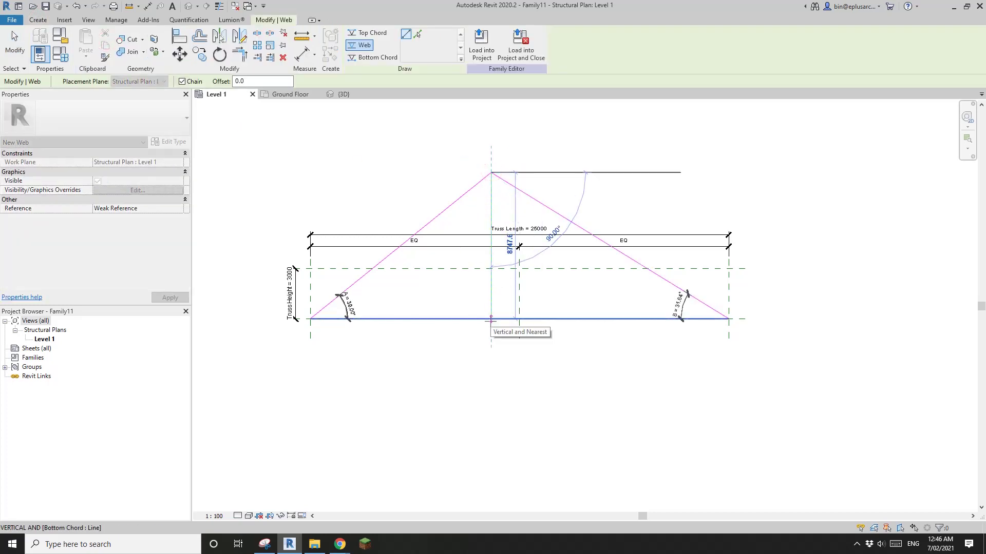
scroll(490, 319, "up", 2)
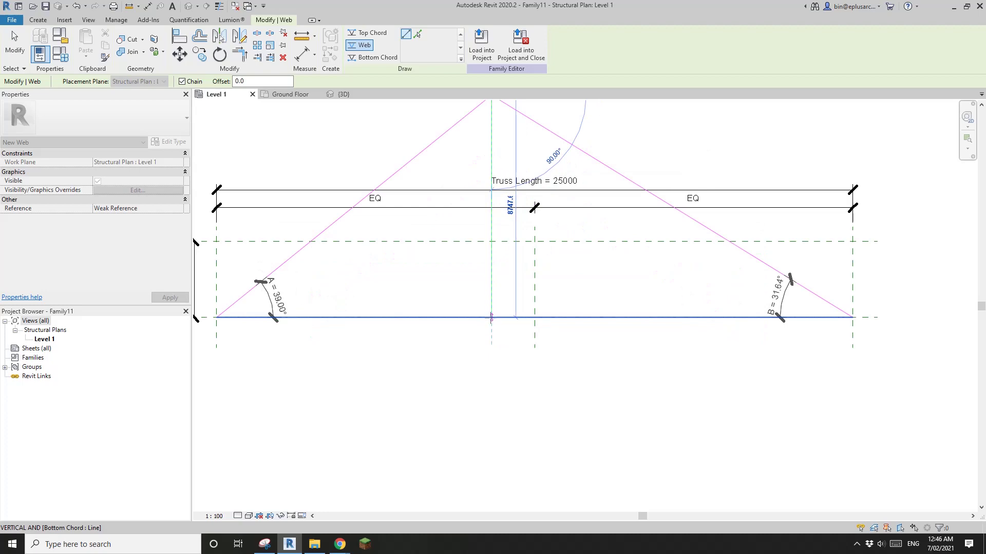
key("Escape")
key("Escape")
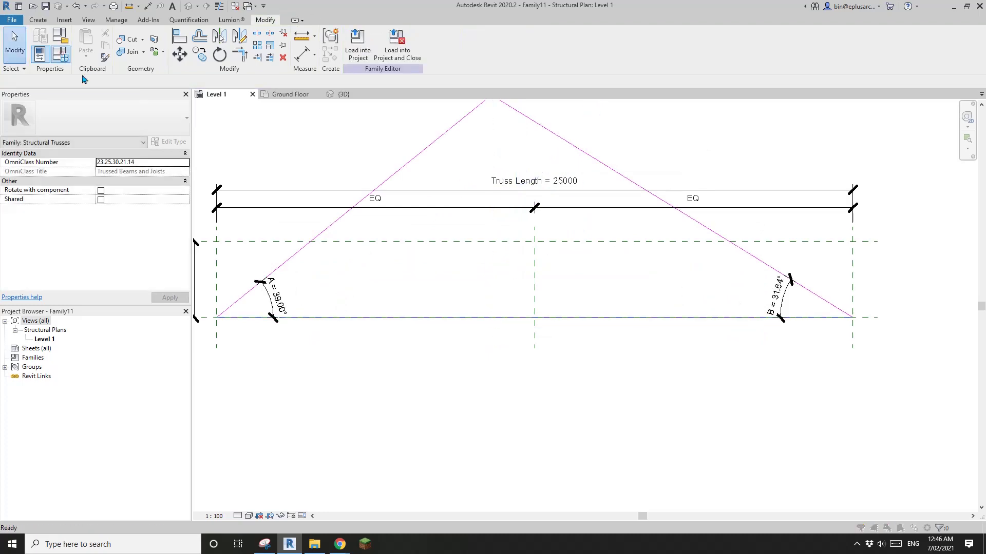
Recheck Family Types and load the truss family into Project9
left_click(60, 54)
scroll(375, 285, "down", 4)
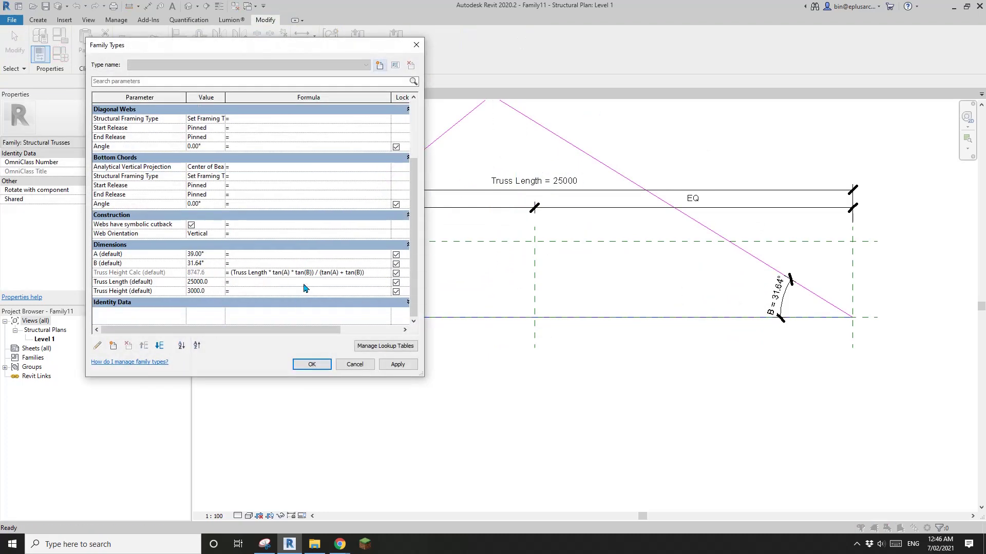
left_click(313, 364)
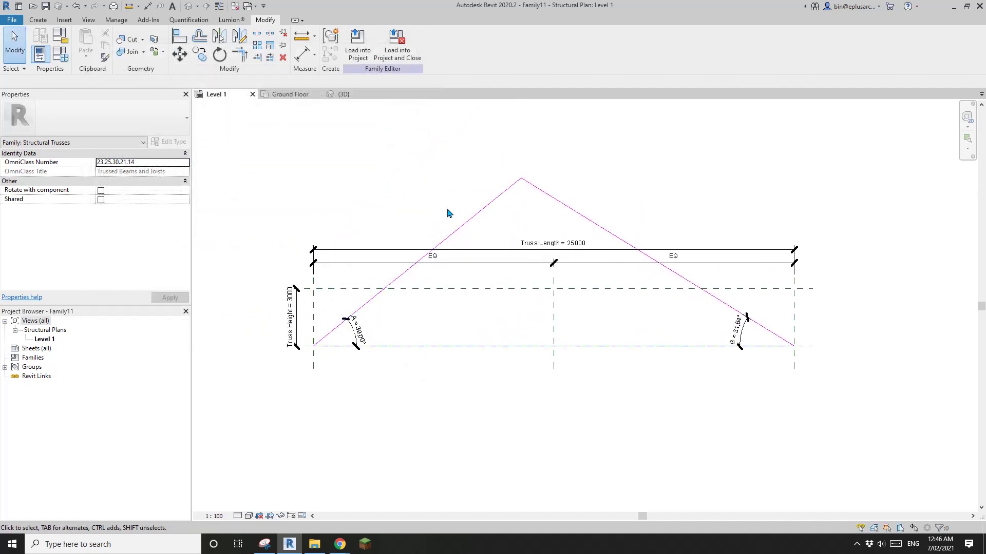
left_click(358, 44)
Overwrite the existing truss family and select the placed truss in the default 3D view
left_click(460, 245)
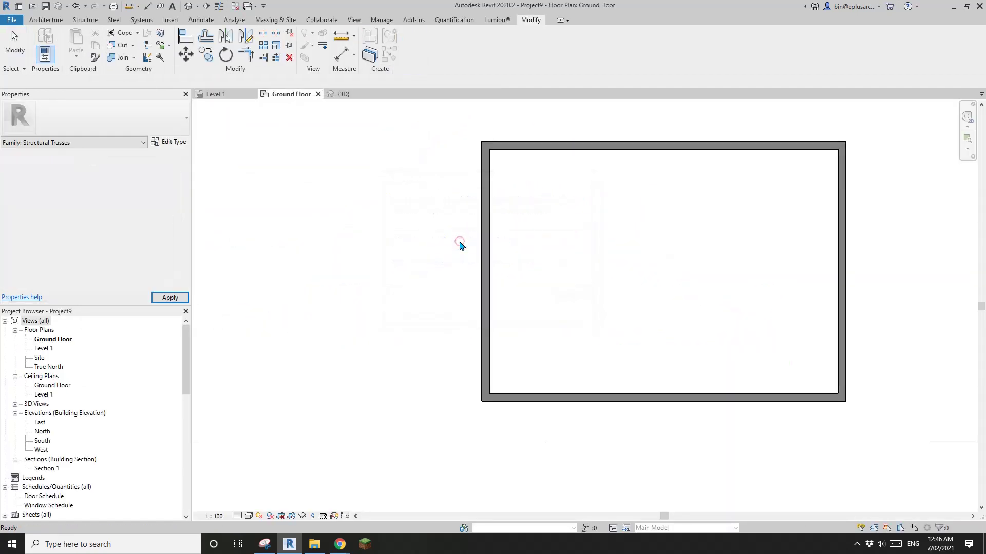
left_click(191, 9)
scroll(398, 171, "down", 1)
middle_click_drag(587, 309, 556, 241, "shift")
left_click(597, 246)
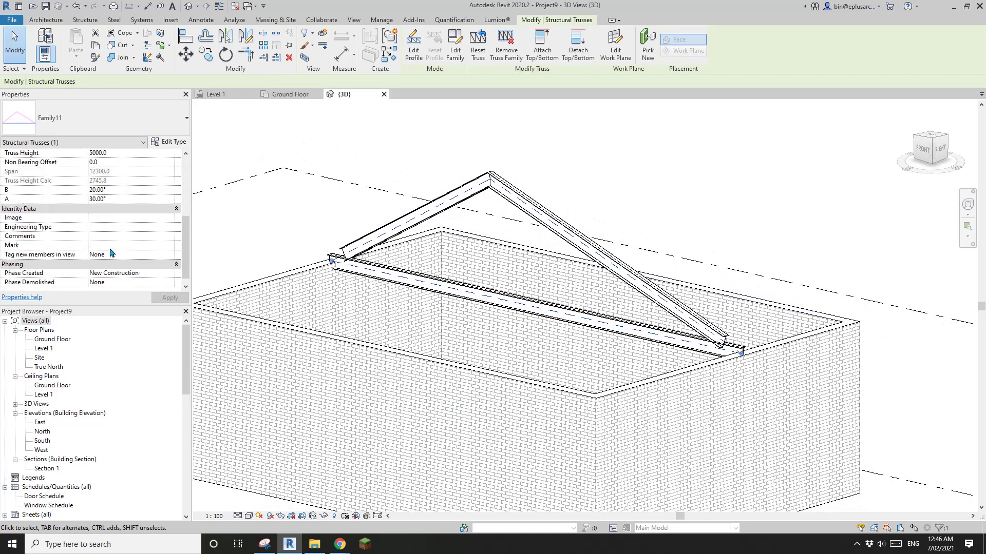
Set the selected truss's Truss Height to 9000.0 in Properties
scroll(108, 226, "down", 4)
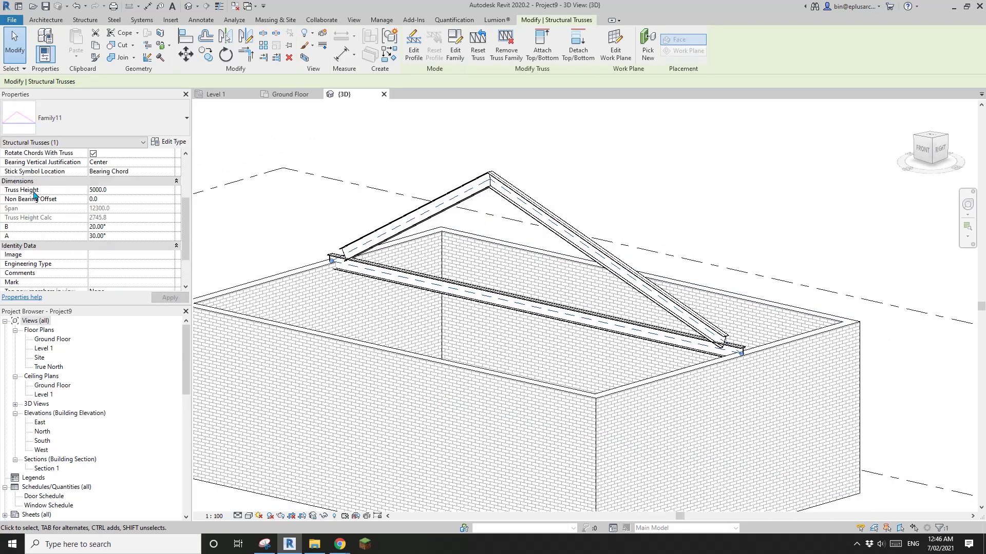
mouse_move(14, 193)
left_click(122, 191)
type("9000.0")
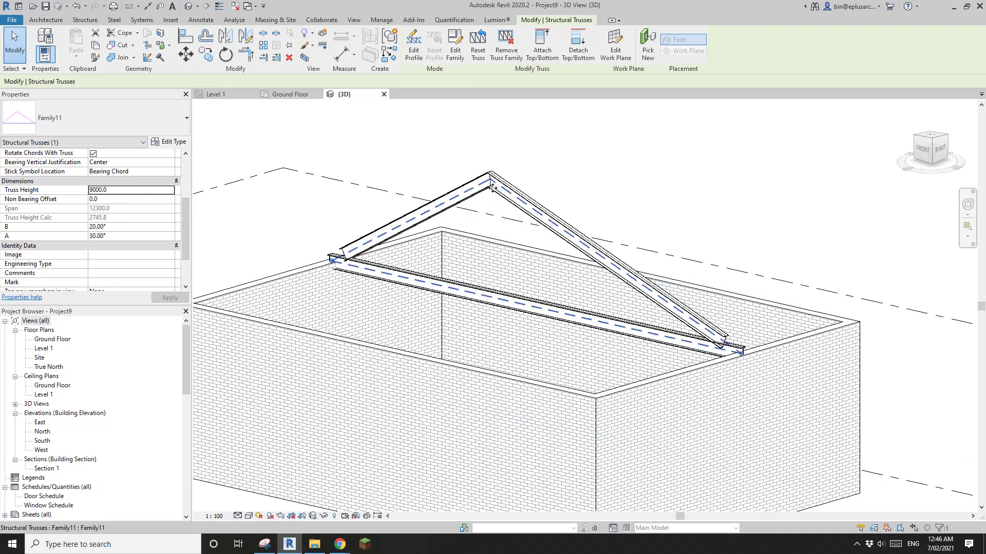
middle_click_drag(388, 229, 399, 235)
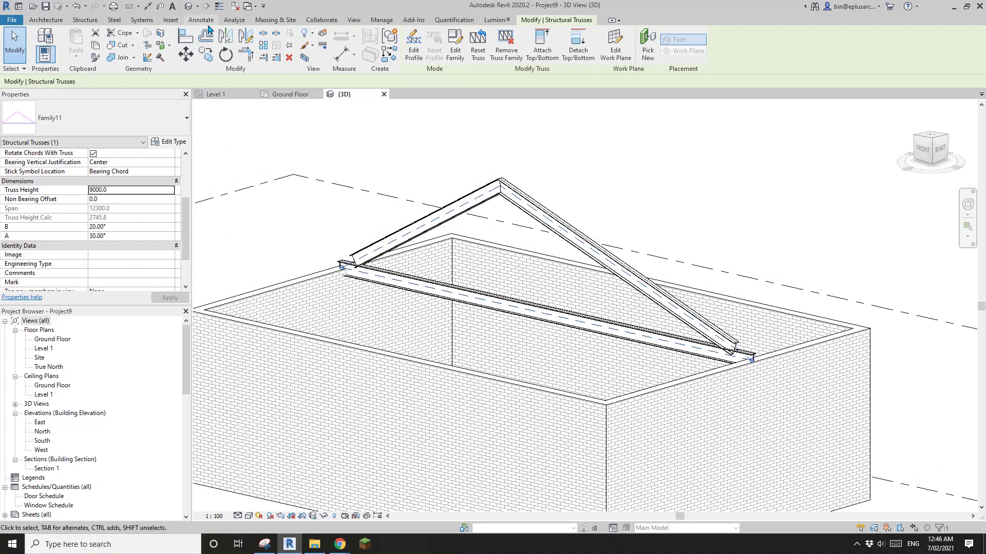
Place a spot elevation at the truss apex with its label beside it
left_click(201, 19)
left_click(158, 41)
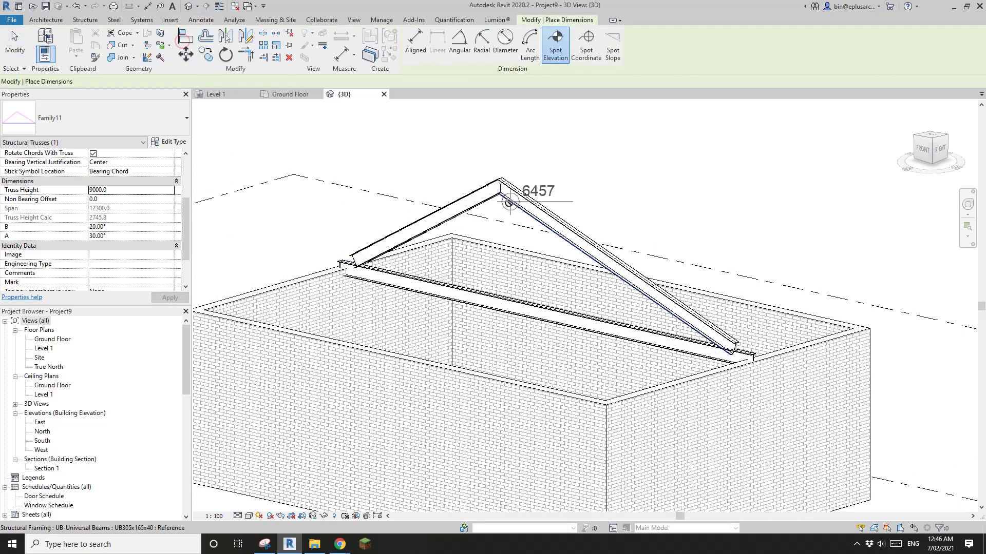
scroll(509, 200, "up", 2)
scroll(509, 200, "up", 1)
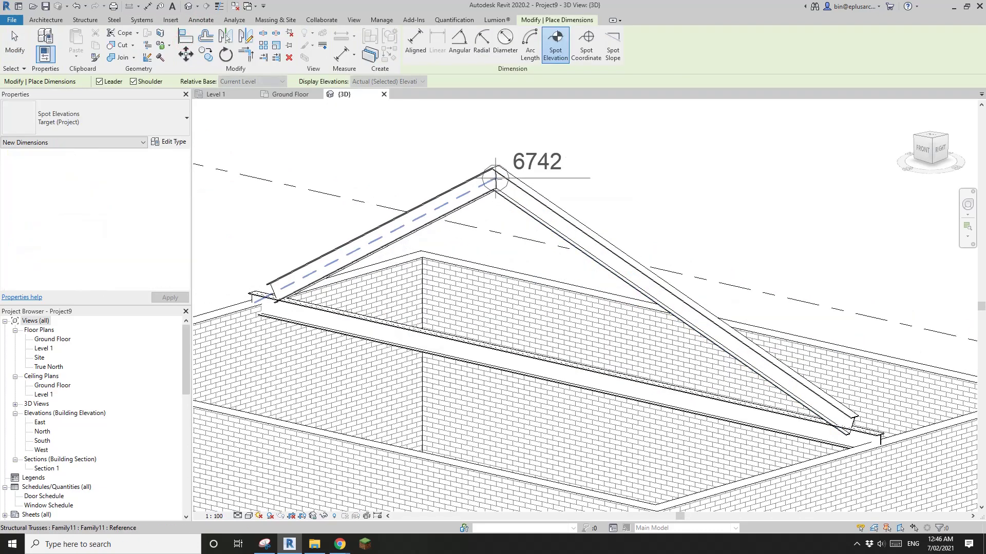
left_click(496, 177)
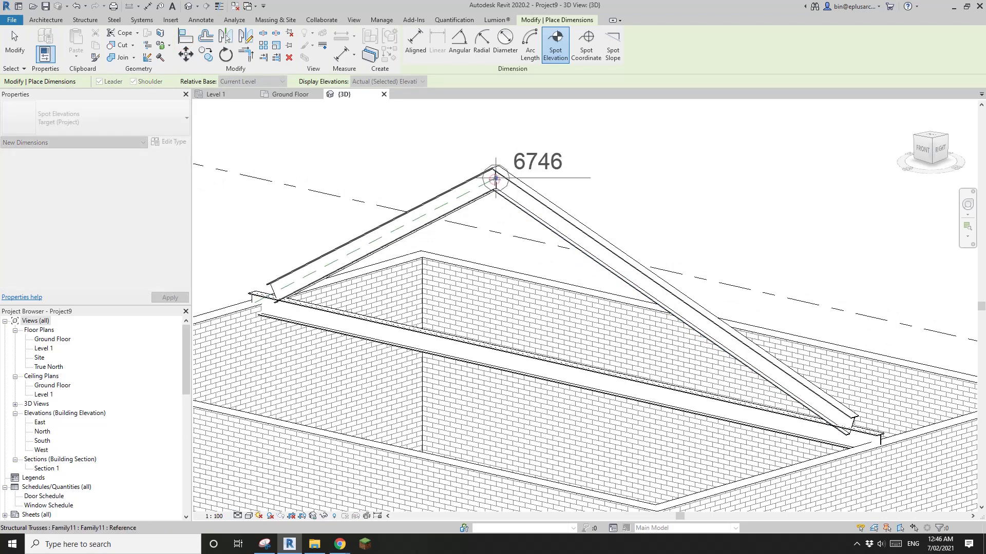
left_click(526, 150)
left_click(592, 150)
key("Escape")
key("Escape")
Select the truss and pull the view back to reveal the level markers
scroll(597, 204, "down", 2)
middle_click_drag(585, 206, 588, 218)
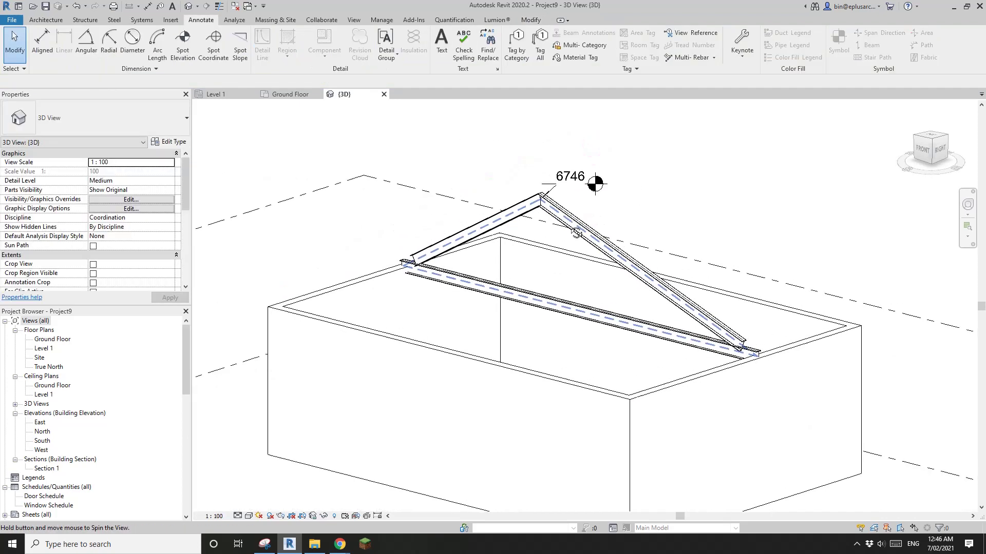
left_click(570, 219)
key("Escape")
left_click(508, 218)
scroll(111, 254, "down", 4)
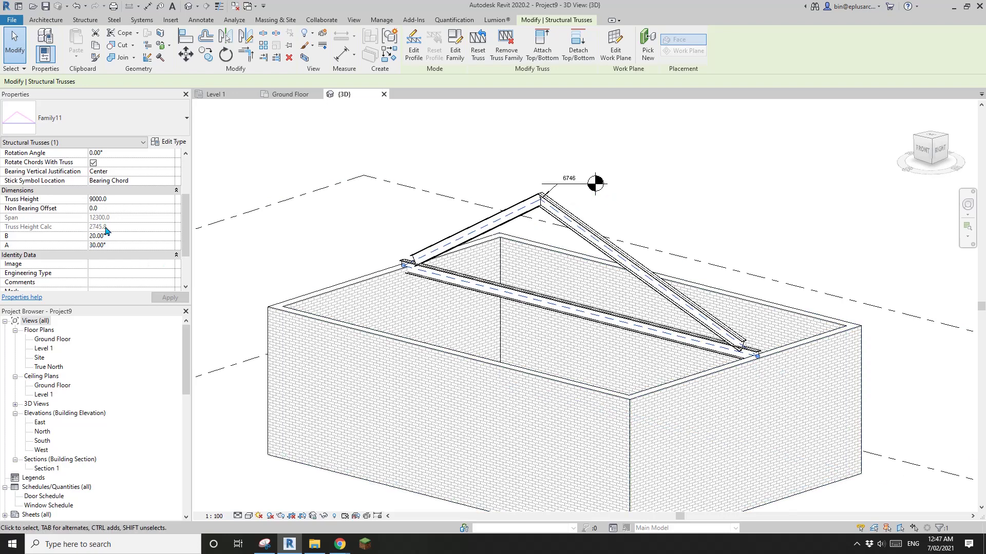
middle_click_drag(579, 196, 561, 153)
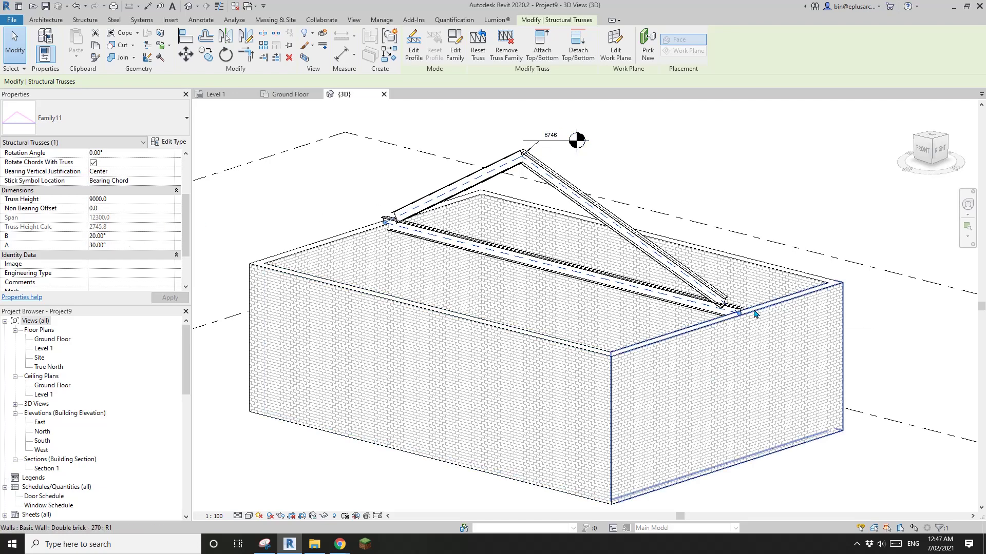
scroll(147, 221, "up", 3)
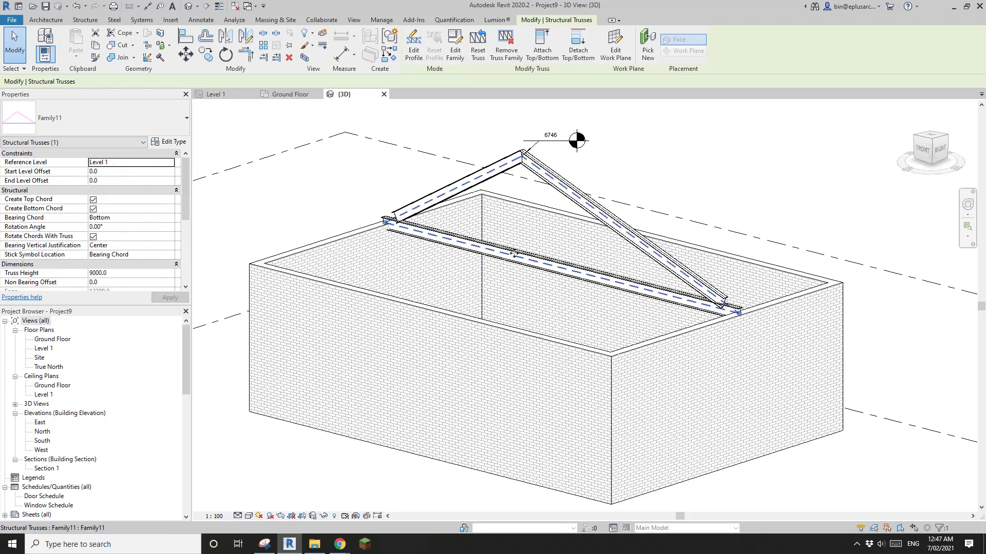
scroll(462, 337, "down", 2)
middle_click_drag(462, 336, 721, 324)
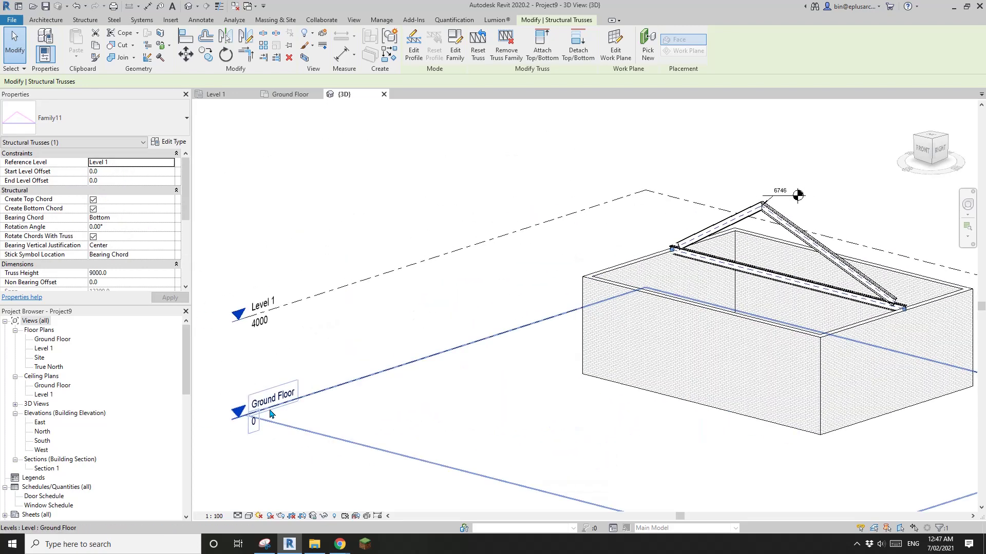
scroll(863, 224, "up", 2)
Switch the apex spot elevation to Target (Relative) based on Level 1, reading 2746
left_click(753, 182)
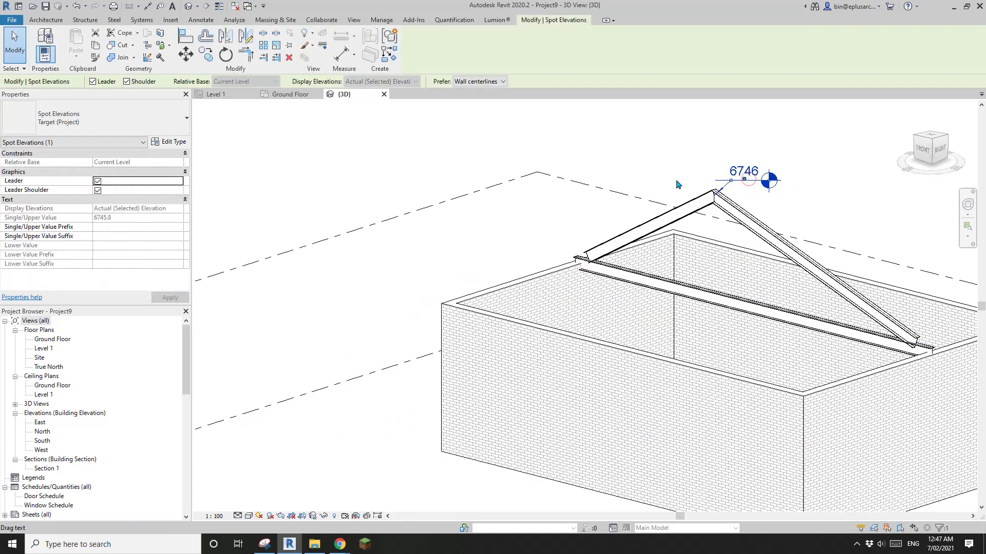
left_click(108, 123)
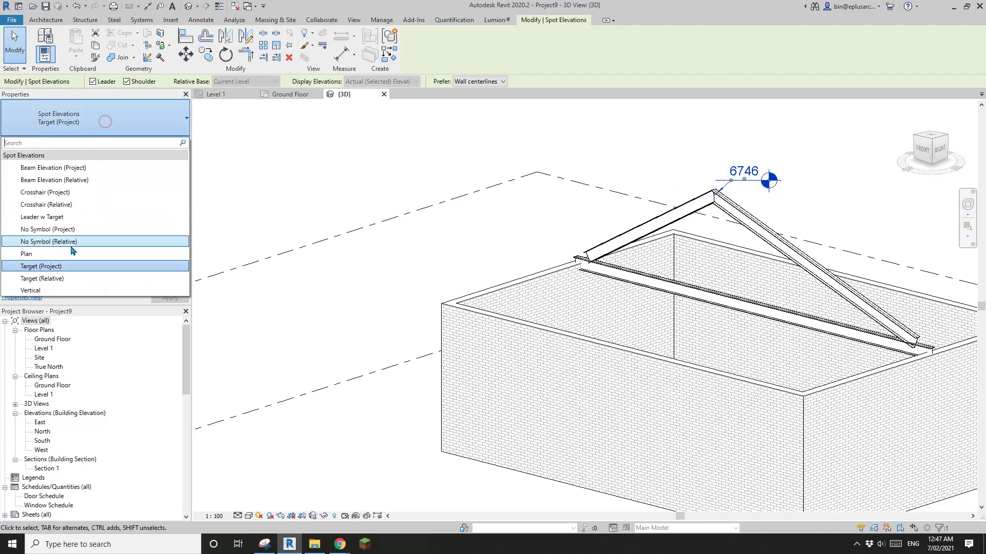
left_click(68, 279)
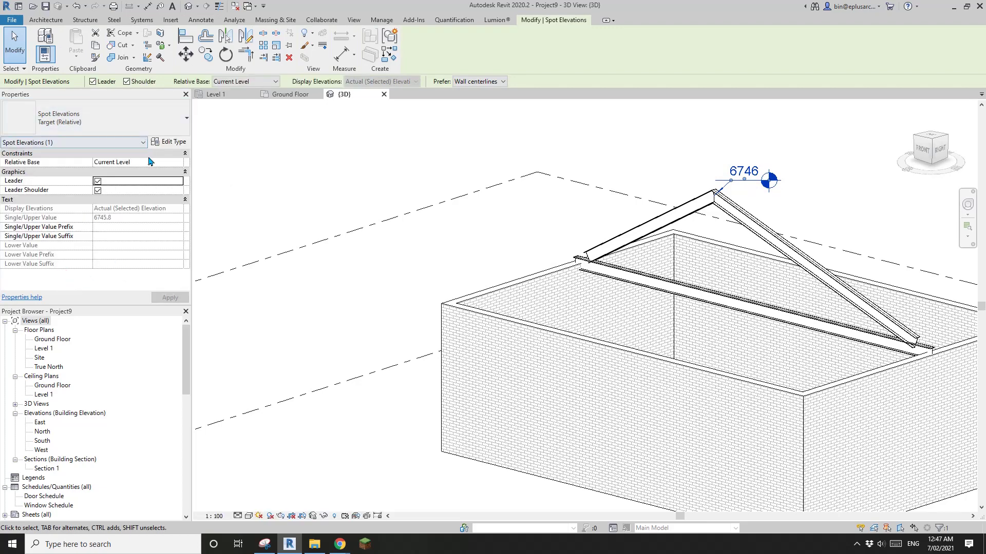
left_click(182, 166)
left_click(110, 188)
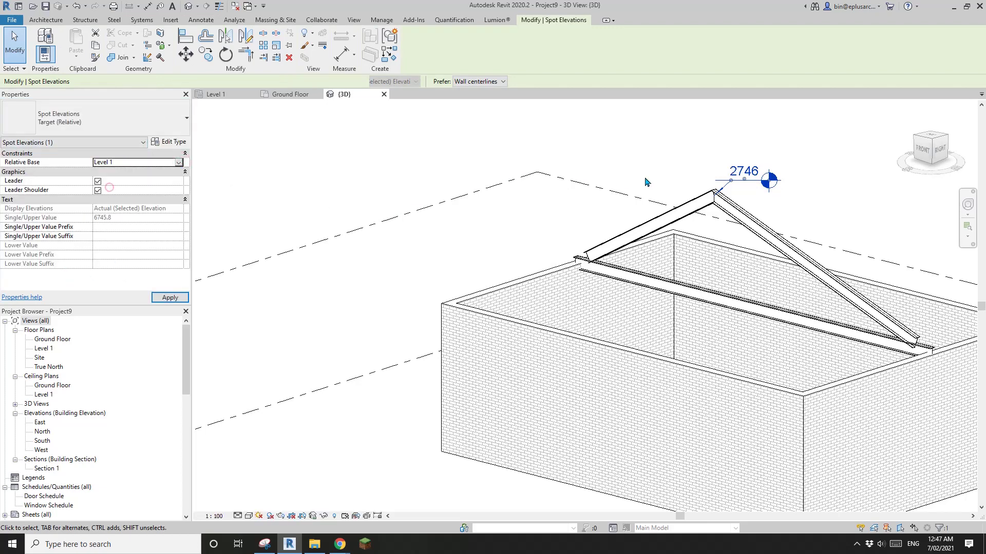
key("Escape")
mouse_move(751, 178)
middle_mouse_down()
mouse_move(569, 166)
mouse_move(551, 177)
middle_mouse_up()
scroll(552, 177, "up", 3)
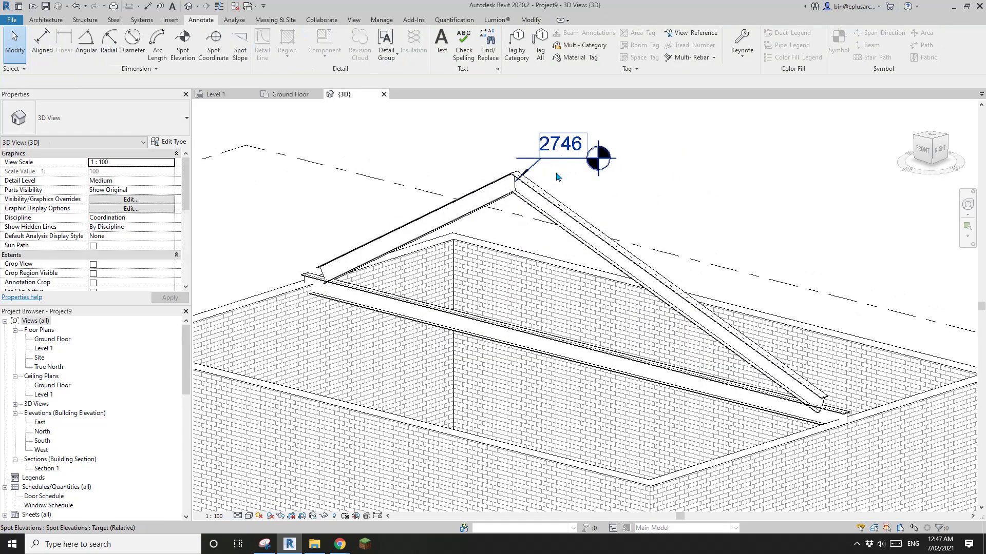
left_click(548, 205)
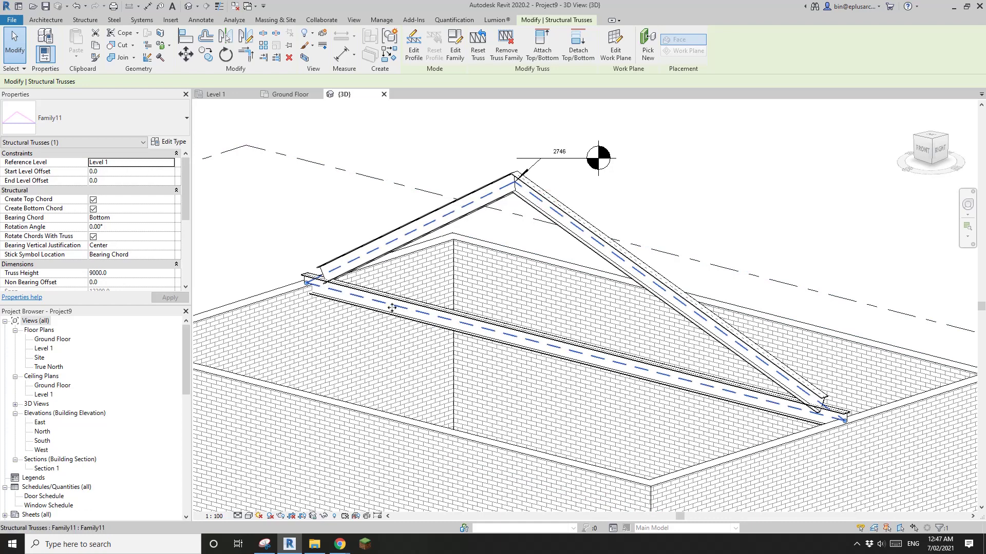
Set the truss angles to B 30° and A 45°
scroll(112, 245, "down", 3)
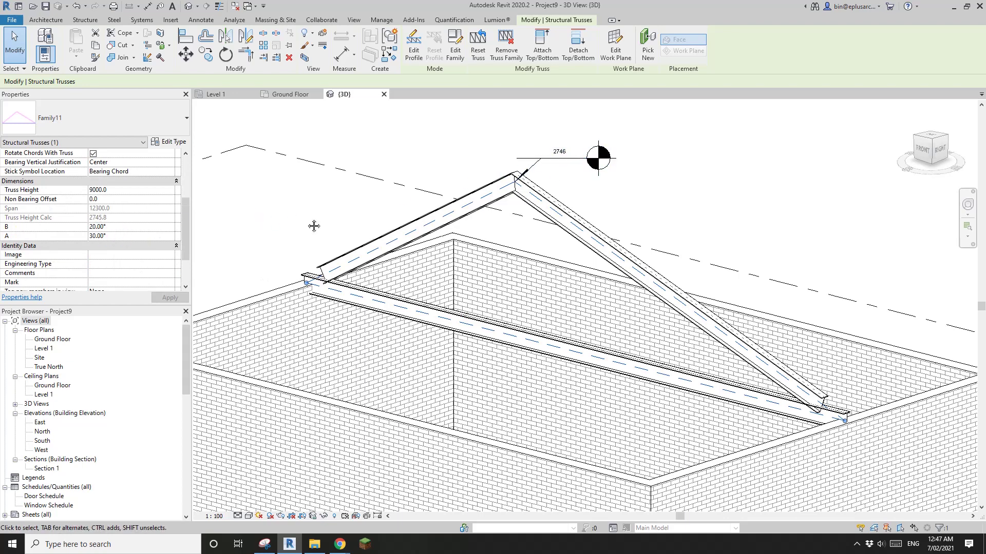
middle_click_drag(288, 231, 319, 229)
left_click(126, 230)
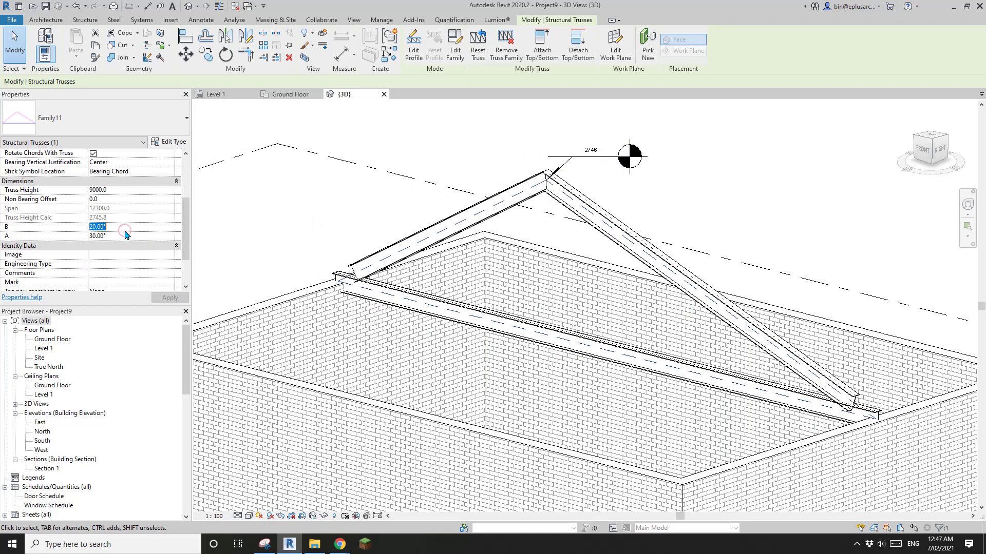
type("30")
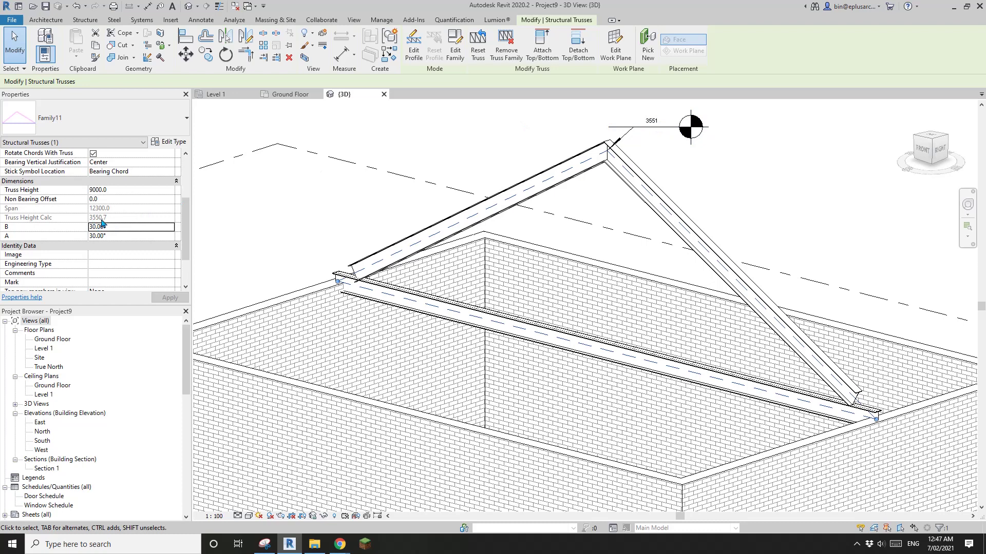
left_click(115, 236)
type("45")
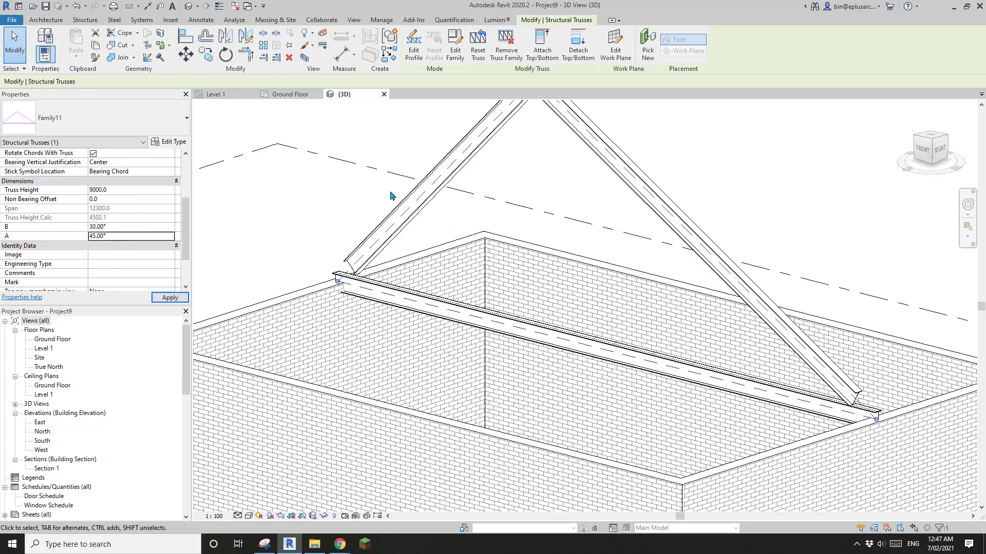
scroll(398, 271, "down", 2)
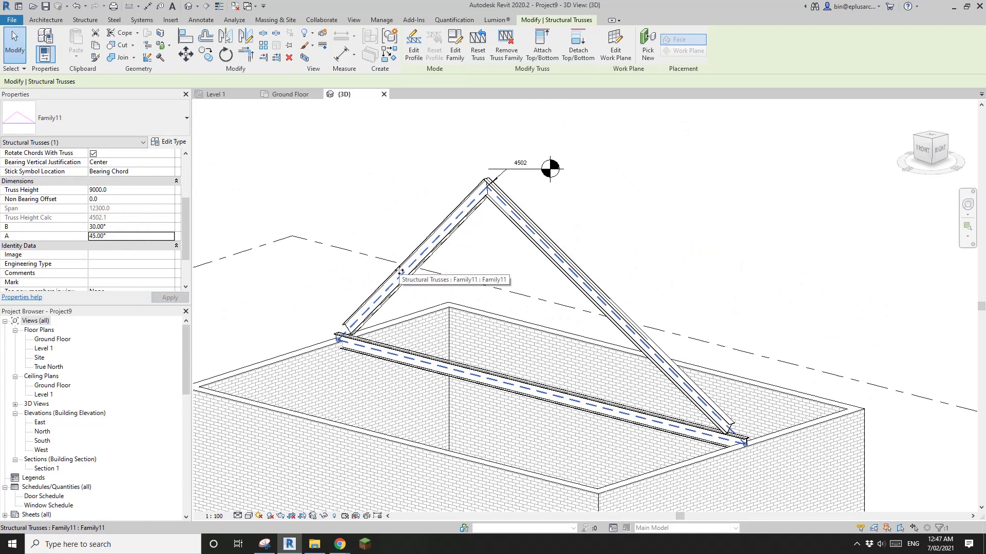
Orbit toward the front and reselect the truss to check its 4502 apex height
left_click(323, 173)
scroll(445, 221, "down", 2)
mouse_move(444, 221)
middle_mouse_down("shift")
mouse_move(583, 257)
mouse_move(548, 273)
mouse_move(510, 256)
mouse_move(512, 288)
mouse_move(488, 288)
middle_mouse_up("shift")
scroll(524, 263, "up", 2)
left_click(514, 239)
scroll(488, 287, "down", 3)
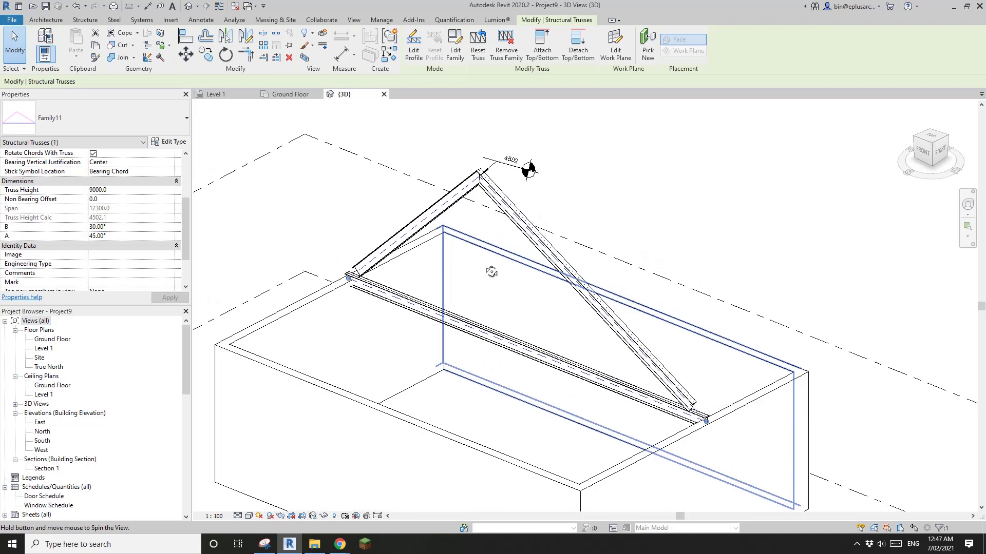
key("Escape")
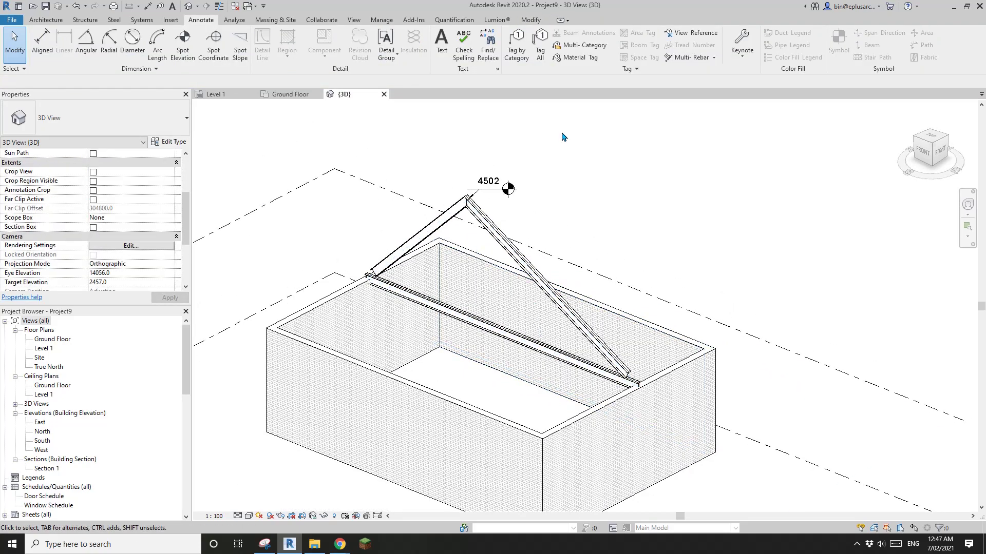
left_click(495, 246)
scroll(132, 225, "down", 2)
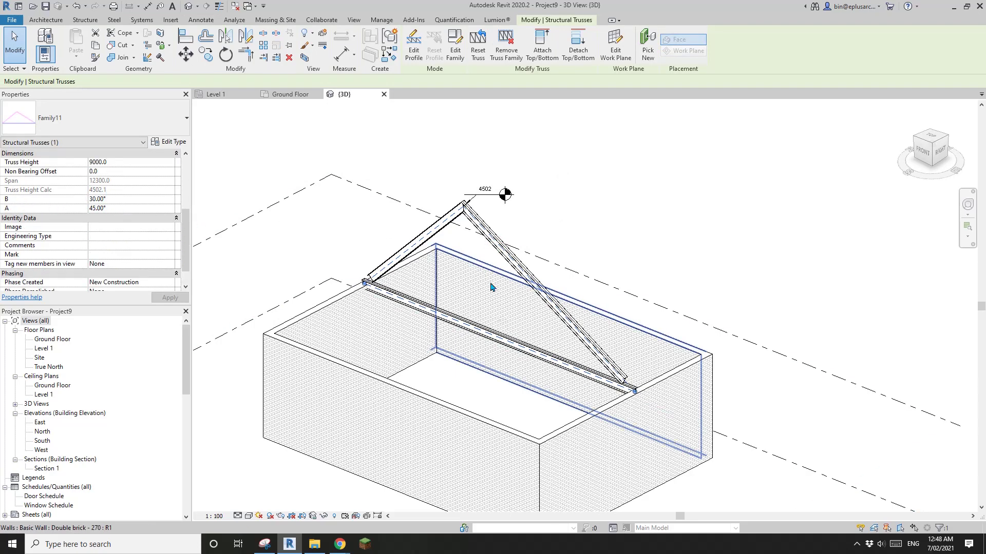
scroll(120, 220, "up", 2)
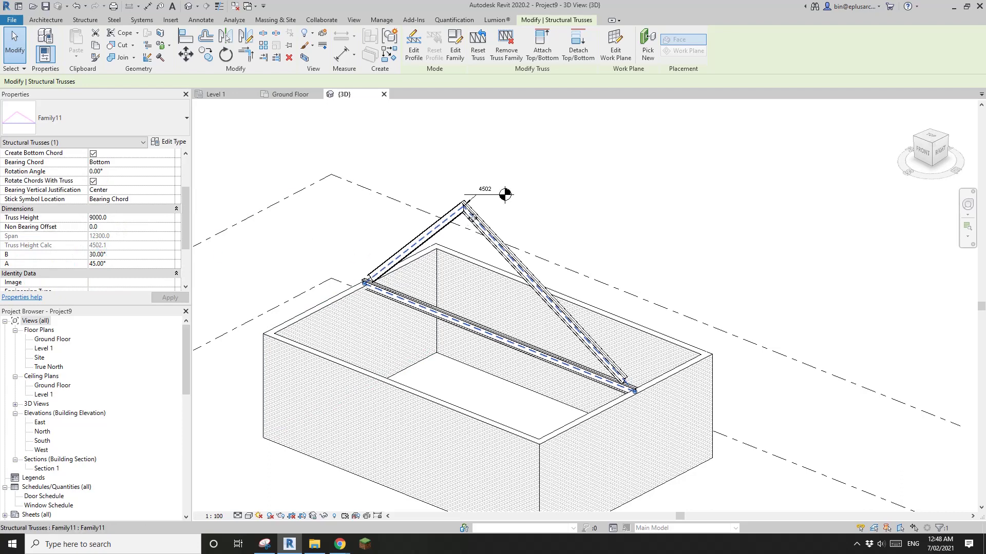
middle_click_drag(482, 238, 515, 252, "shift")
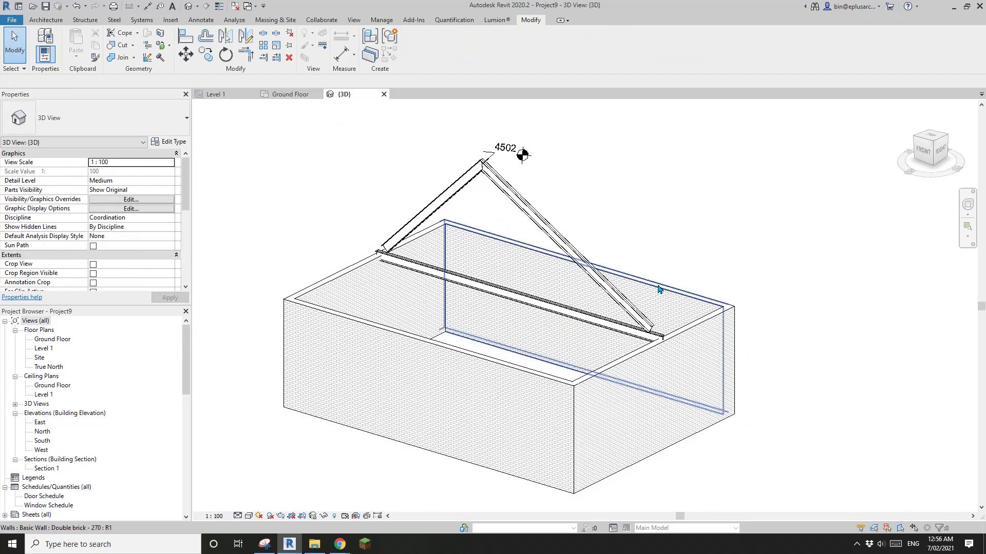
middle_click_drag(648, 312, 596, 329, "shift")
scroll(510, 291, "up", 2)
middle_click_drag(509, 288, 523, 293)
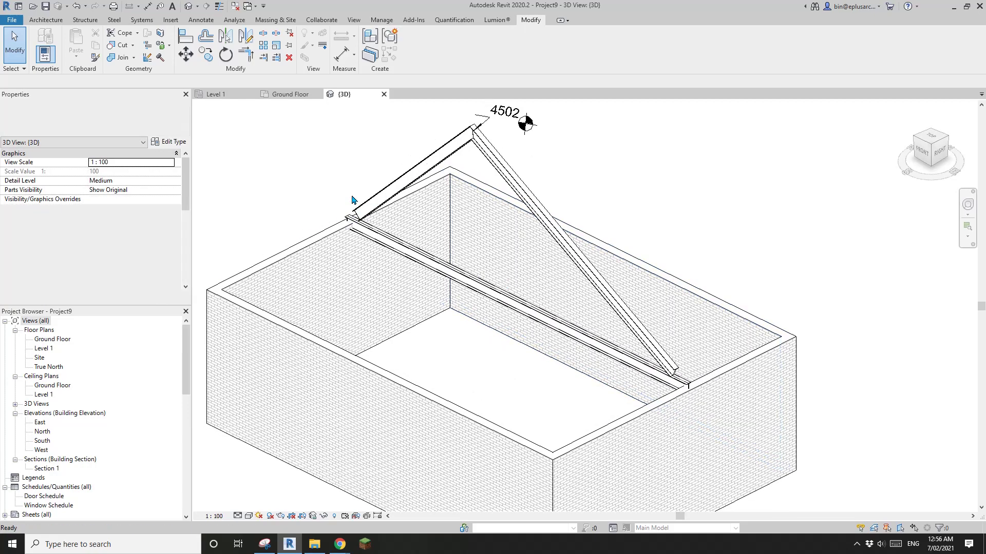
mouse_move(496, 220)
middle_mouse_down()
mouse_move(468, 228)
mouse_move(497, 211)
middle_mouse_up()
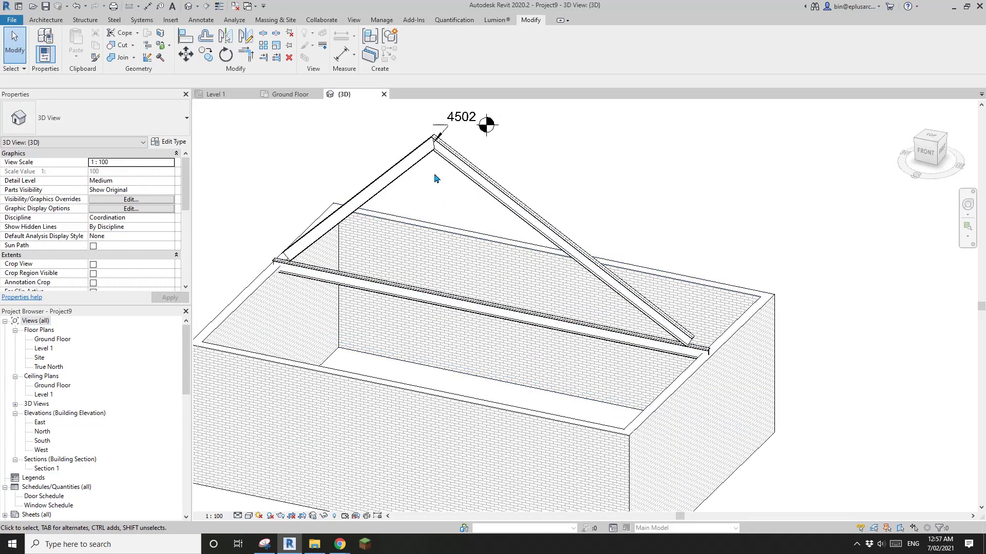
middle_click_drag(375, 213, 376, 220)
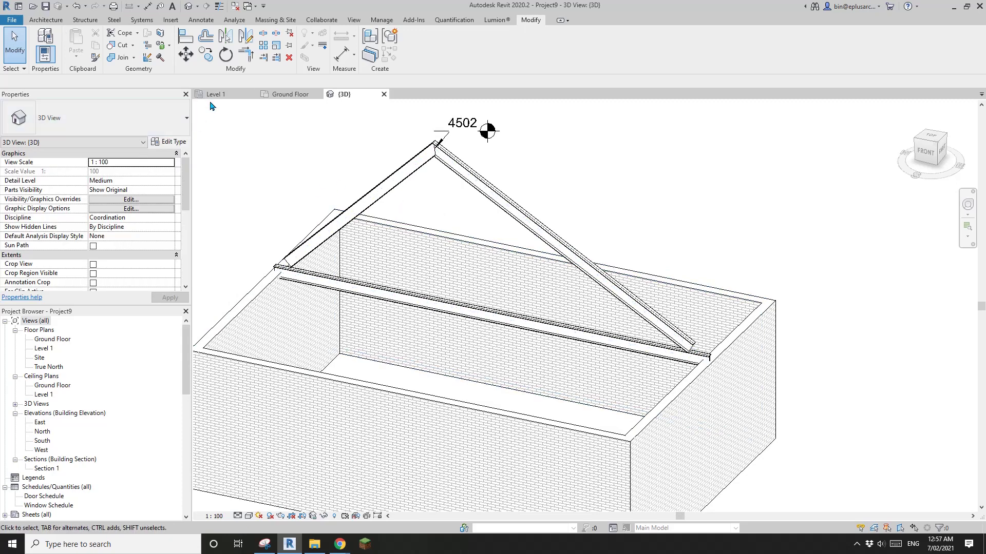
Return to the truss family's Level 1 plan and frame the truss
left_click(214, 94)
scroll(523, 308, "up", 3)
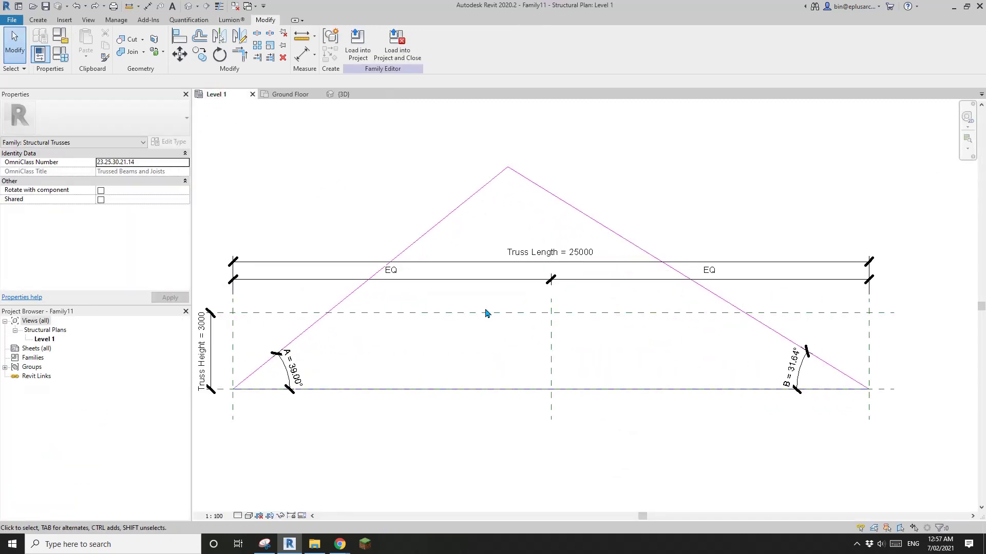
middle_click_drag(430, 207, 409, 197)
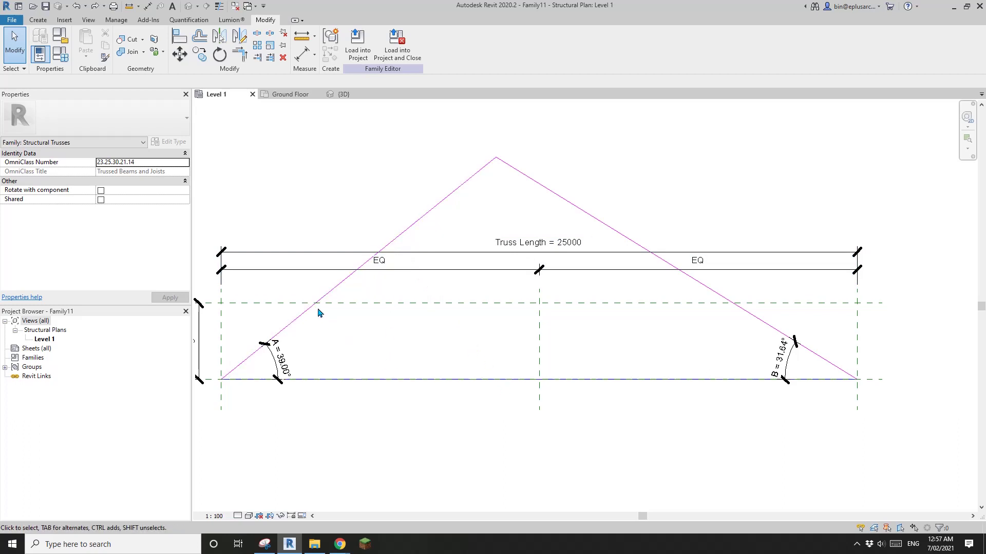
scroll(424, 257, "down", 3)
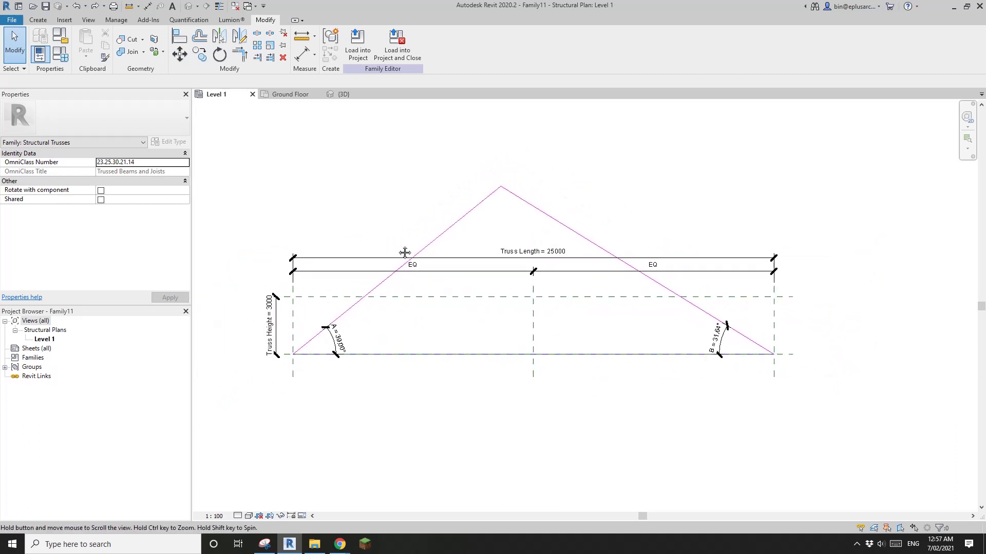
middle_click_drag(325, 179, 323, 187)
Draw a vertical web from the apex straight down to the bottom chord
left_click(38, 20)
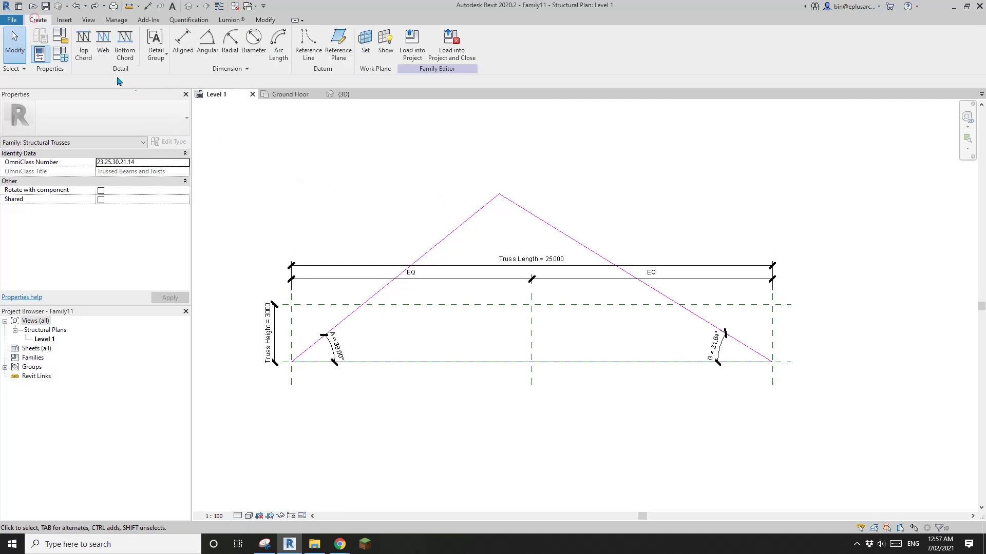
left_click(105, 45)
left_click(498, 194)
left_click(499, 361)
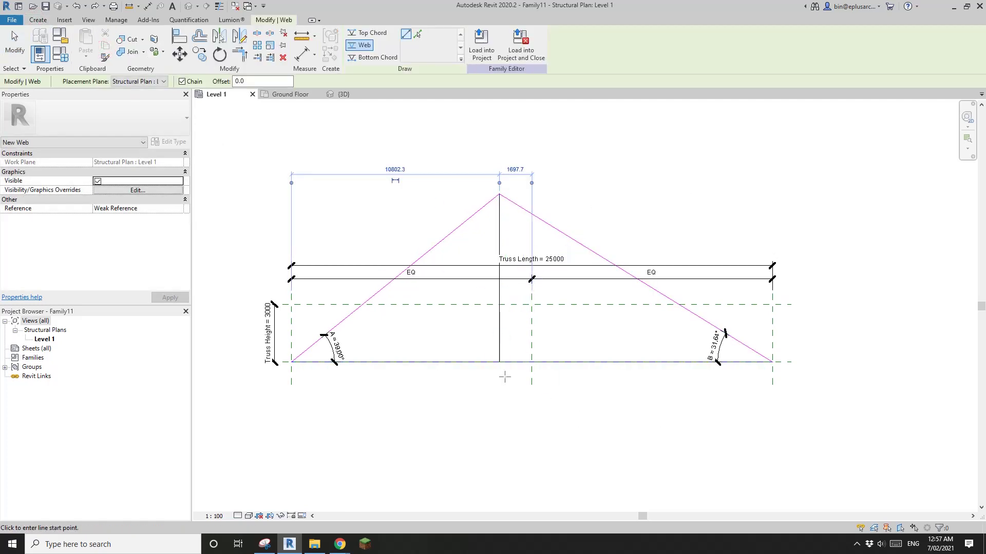
middle_click_drag(457, 342, 471, 343)
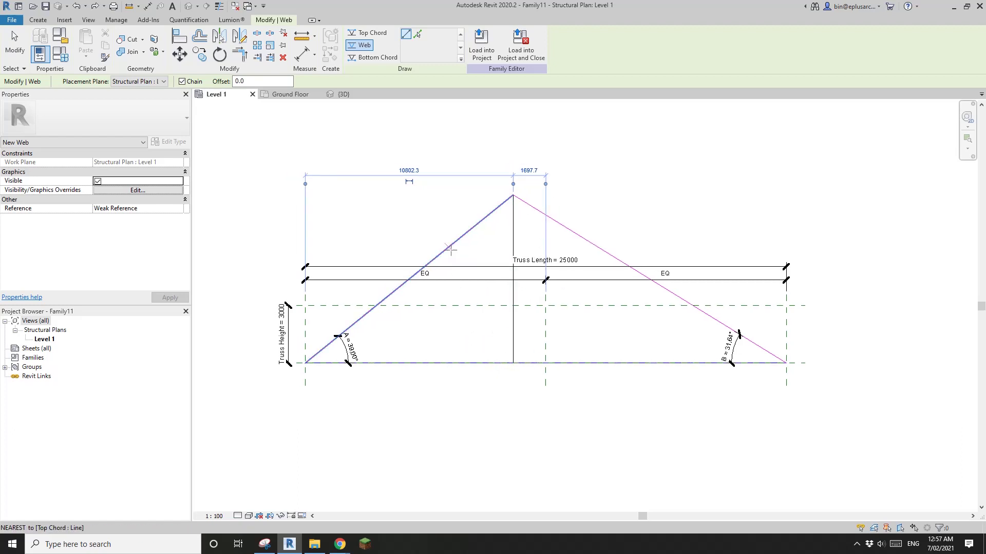
scroll(393, 331, "up", 1)
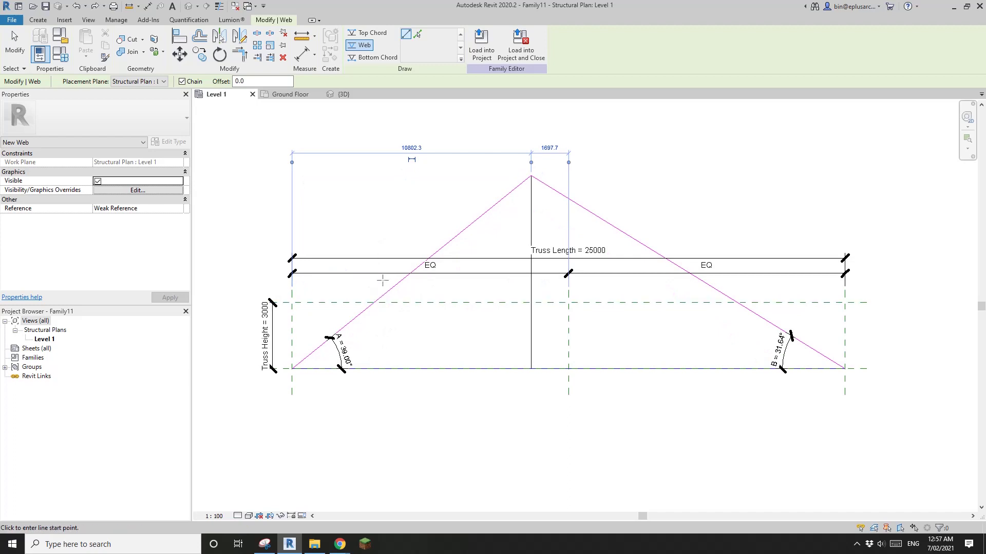
mouse_move(400, 287)
middle_mouse_down()
mouse_move(446, 310)
mouse_move(442, 286)
middle_mouse_up()
left_click(531, 373)
scroll(448, 267, "down", 1)
Begin a vertical reference plane (RP) on the left half of the truss
key("r")
key("p")
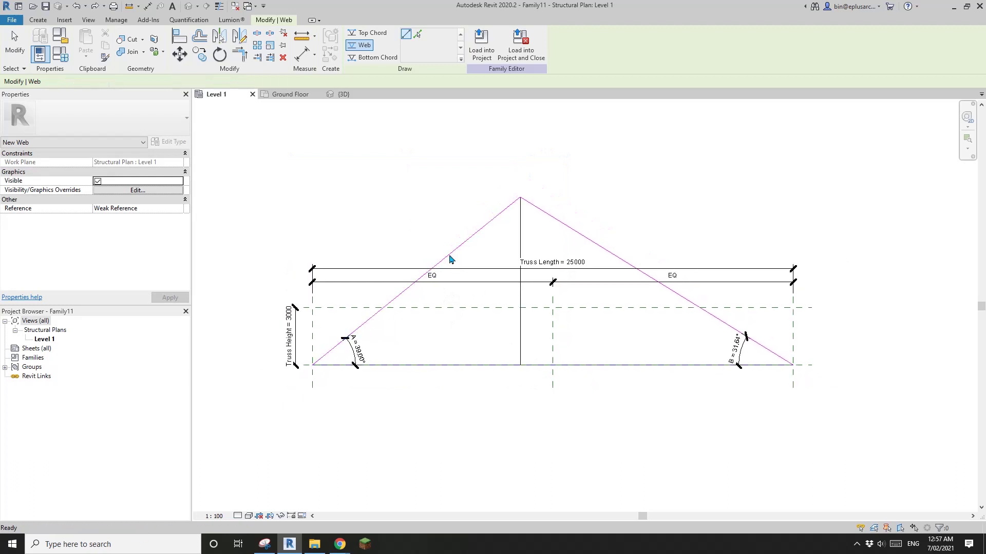
left_click(462, 342)
Draw vertical reference planes across the left and right halves of the truss
left_click(461, 214)
left_click(391, 352)
left_click(390, 214)
middle_click_drag(618, 339, 580, 322)
left_click(580, 321)
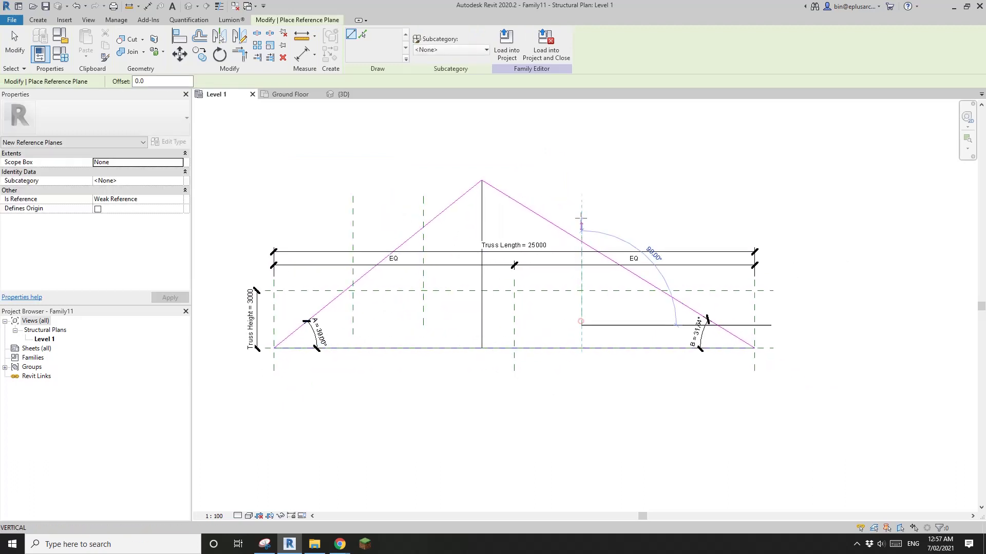
left_click(580, 207)
left_click(655, 326)
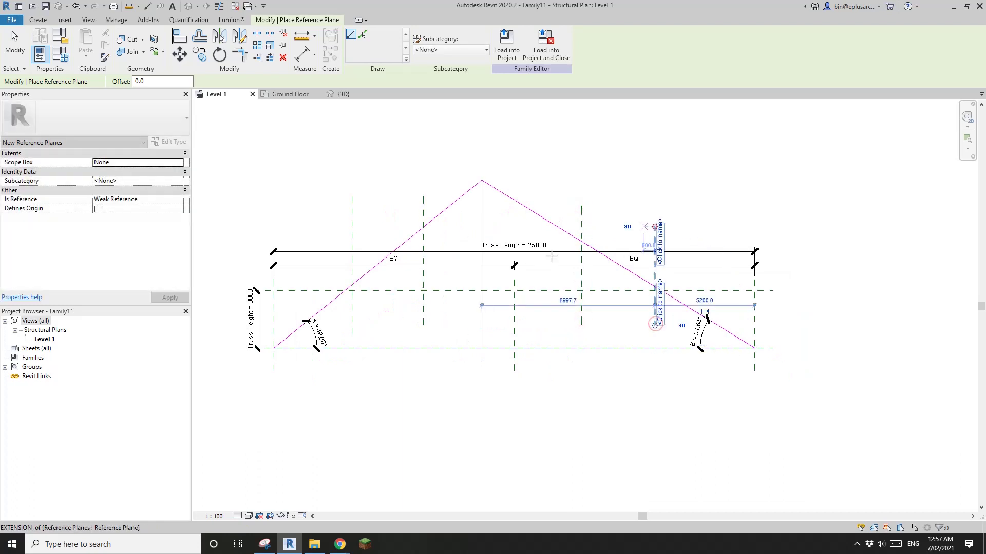
left_click(654, 226)
Draw one more vertical reference plane through the truss apex
middle_click_drag(475, 314, 515, 308)
scroll(515, 307, "up", 2)
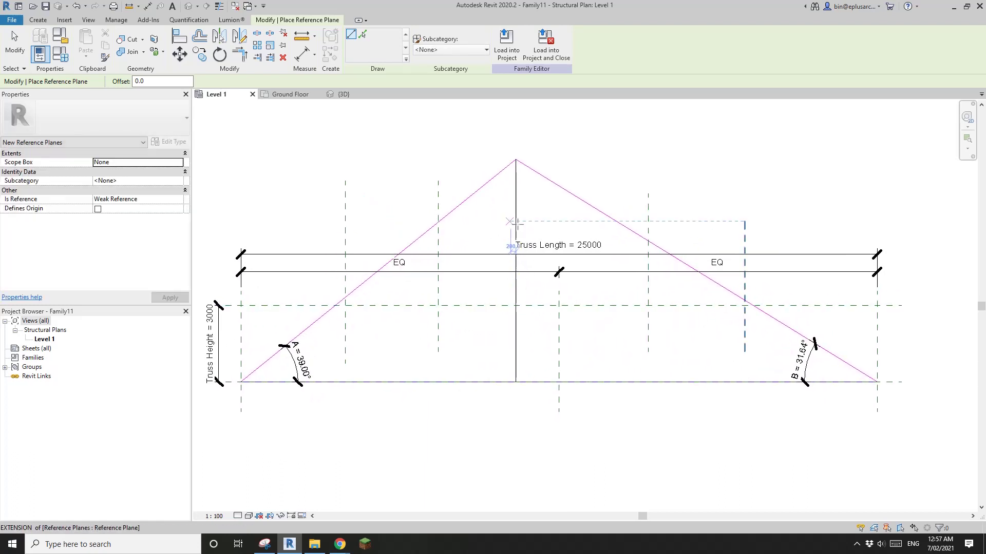
middle_click_drag(507, 240, 506, 265)
left_click(512, 180)
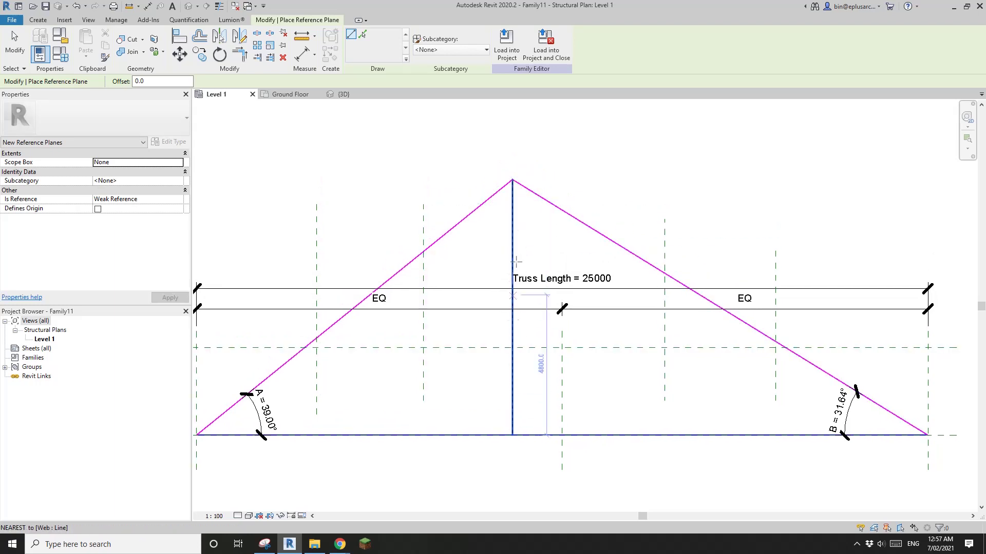
scroll(513, 371, "down", 2)
middle_click_drag(513, 375, 545, 329)
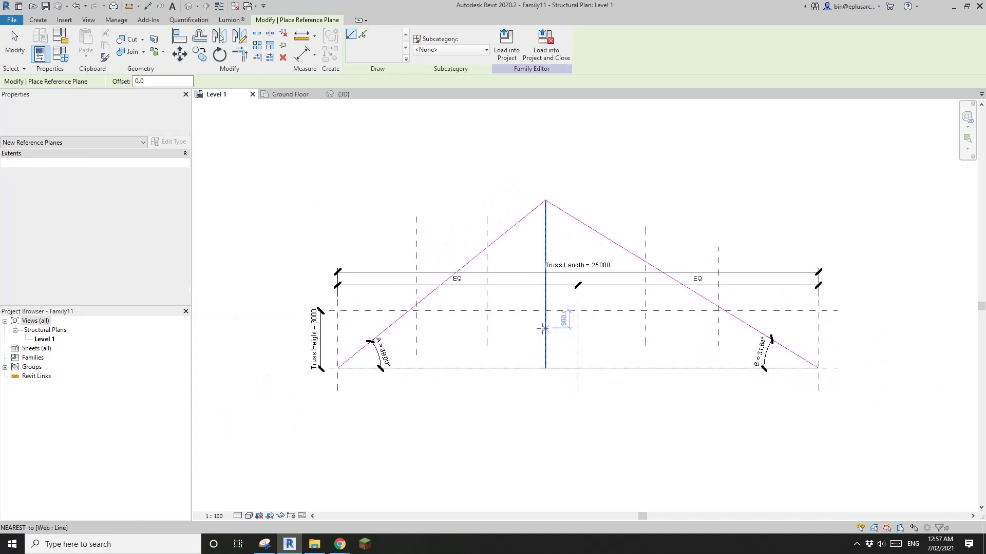
left_click(531, 176)
key("Escape")
key("Escape")
scroll(544, 324, "up", 1)
Chain-dimension the left-side reference planes up to the apex and set them EQ
key("d")
key("i")
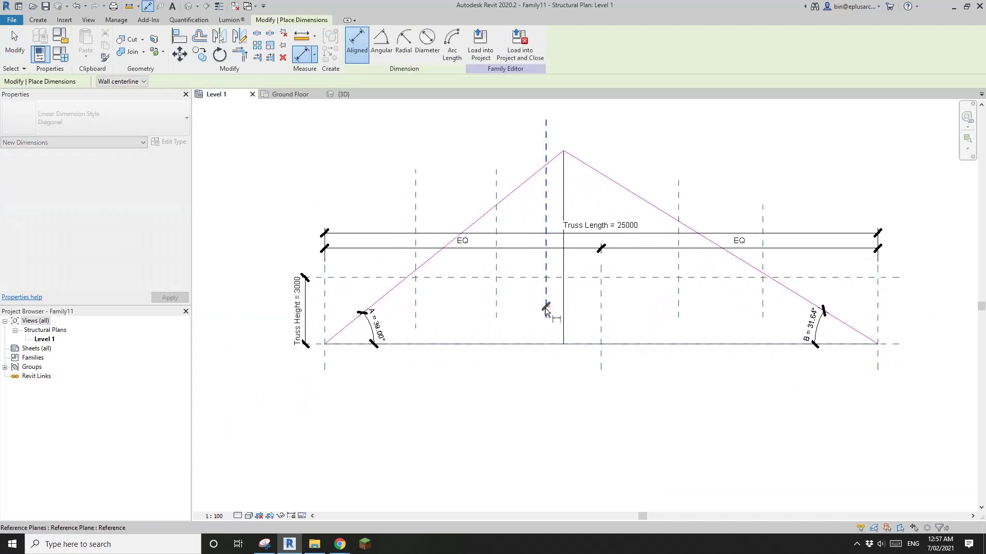
left_click(546, 312)
left_click(496, 311)
left_click(415, 321)
left_click(323, 360)
left_click(403, 407)
left_click(434, 380)
Chain-dimension the right-side planes to the truss's right end and set them EQ
left_click(678, 314)
left_click(763, 313)
left_click(876, 320)
left_click(767, 408)
left_click(711, 380)
key("Escape")
key("Escape")
Add a 10002 aligned dimension from the truss's left end to the apex plane
scroll(606, 359, "down", 1)
middle_click_drag(570, 361, 591, 356)
key("d")
key("i")
left_click(575, 172)
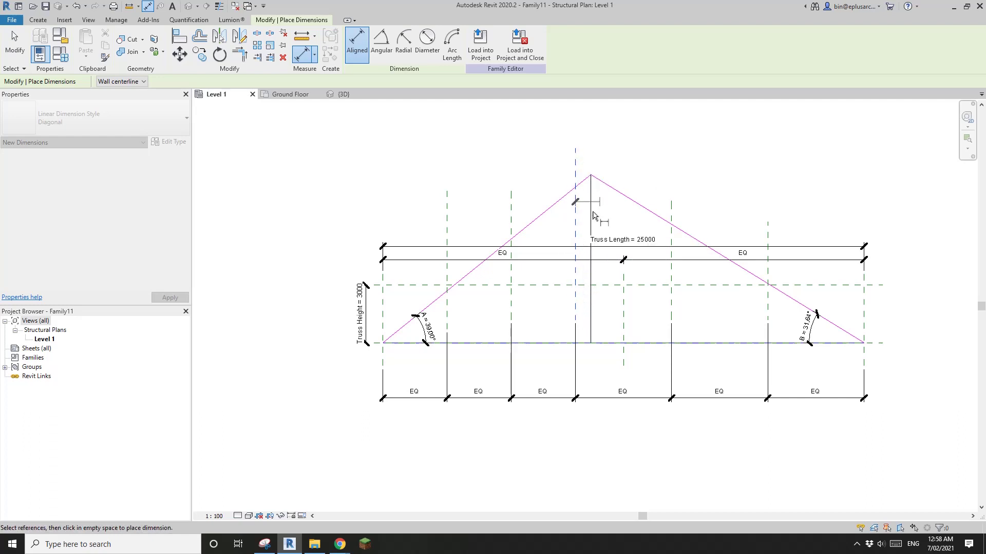
scroll(431, 334, "up", 2)
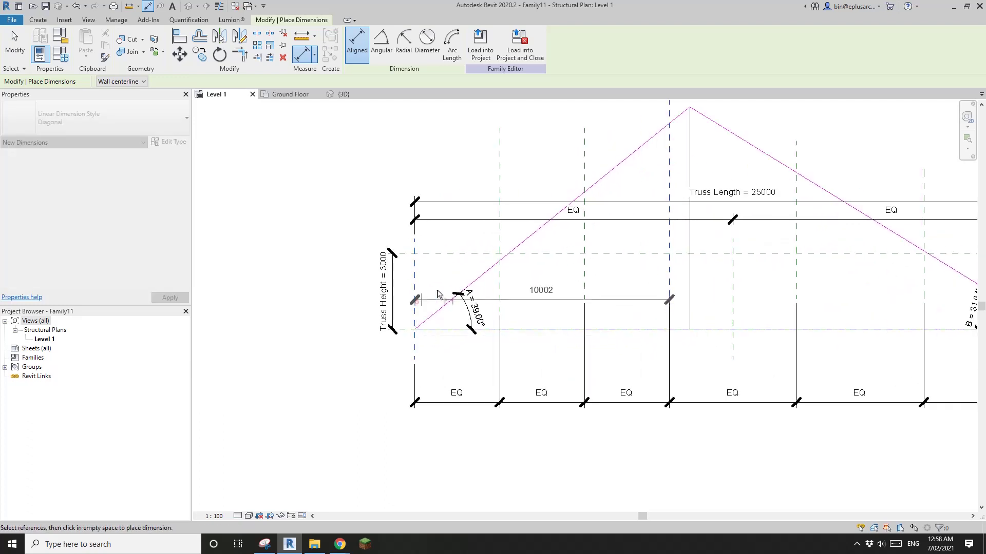
scroll(444, 286, "down", 2)
middle_click_drag(503, 262, 489, 299)
scroll(489, 299, "up", 1)
middle_click_drag(518, 203, 517, 251)
left_click(505, 194)
middle_click_drag(585, 216, 549, 217)
key("Escape")
Select the 10002 dimension
scroll(565, 222, "down", 1)
left_click(484, 195)
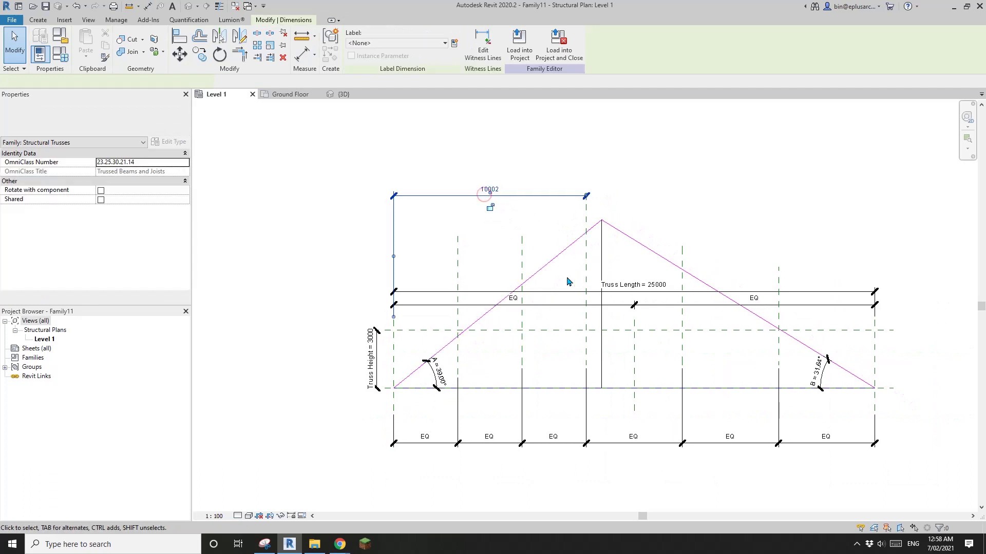
middle_click_drag(566, 278, 565, 264)
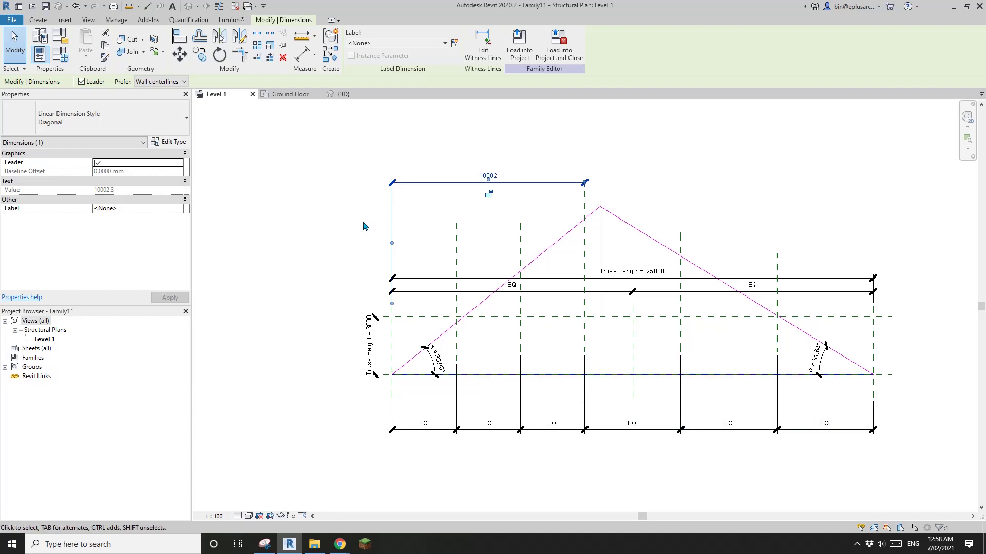
middle_click_drag(384, 216, 381, 218)
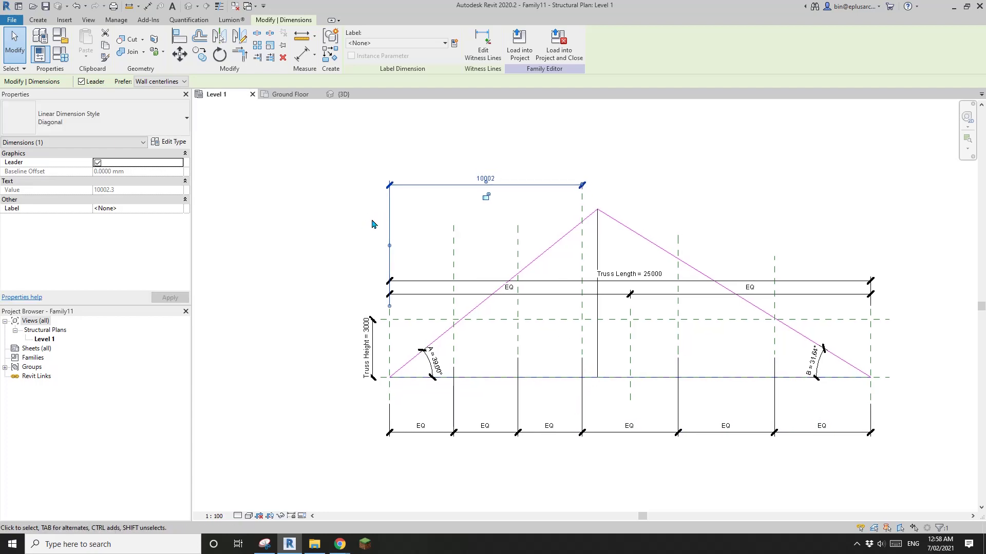
Label the 10002 dimension with a new instance parameter named L1
left_click(61, 55)
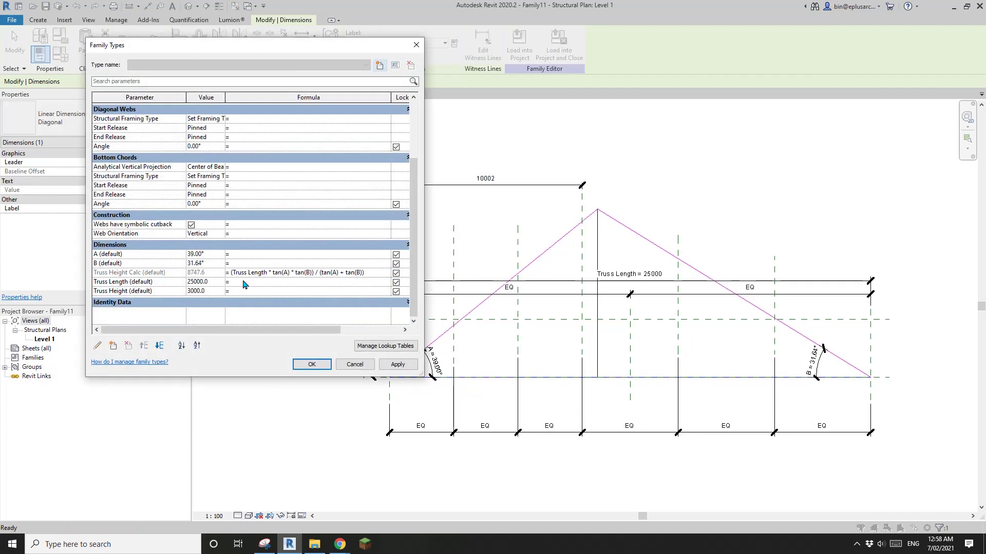
left_click(311, 364)
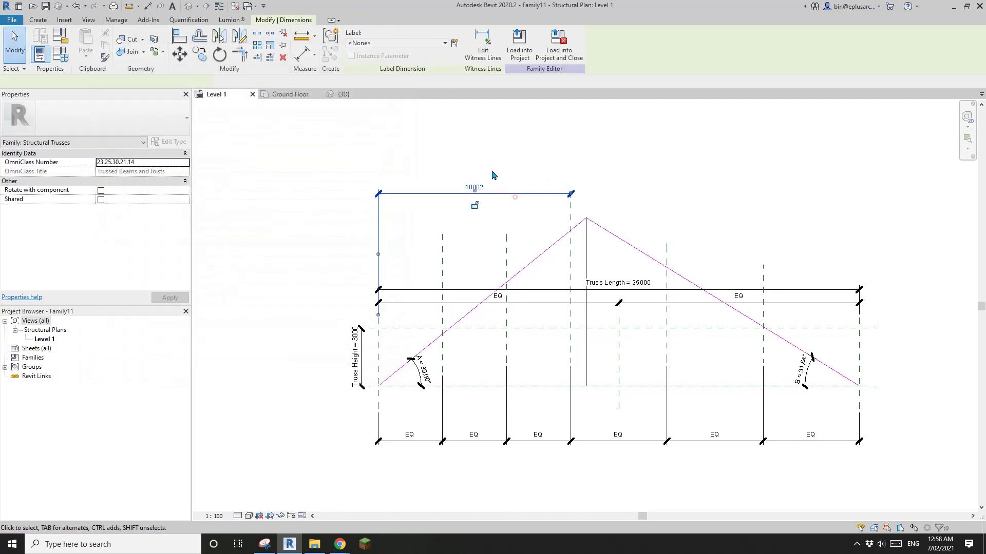
left_click(454, 43)
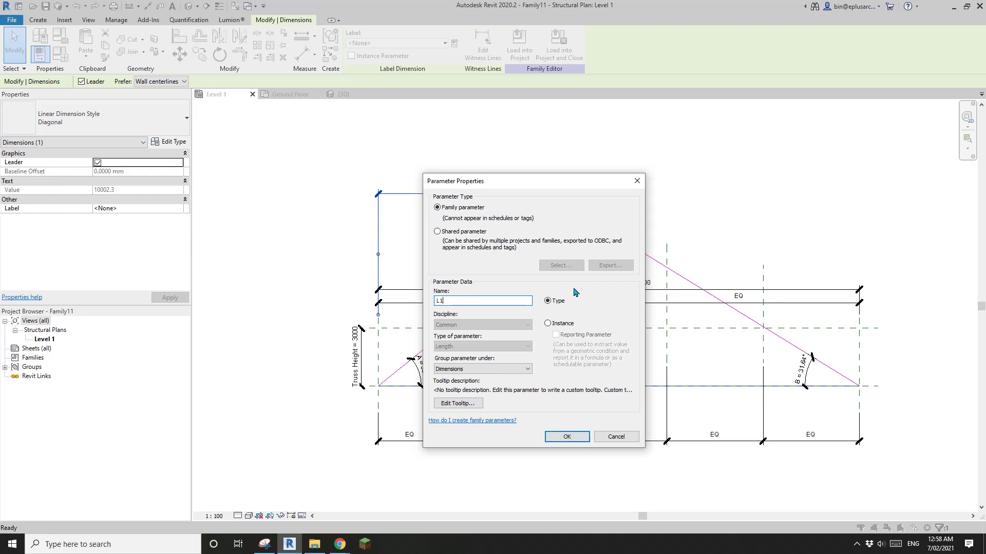
left_click(573, 324)
left_click(577, 438)
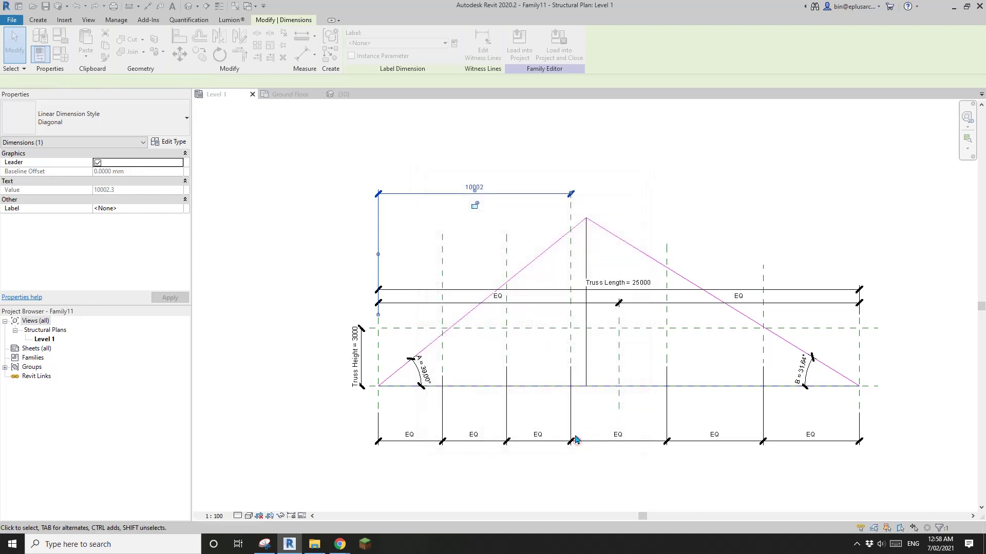
middle_click_drag(551, 343, 548, 319)
scroll(554, 321, "up", 1)
scroll(555, 322, "down", 1)
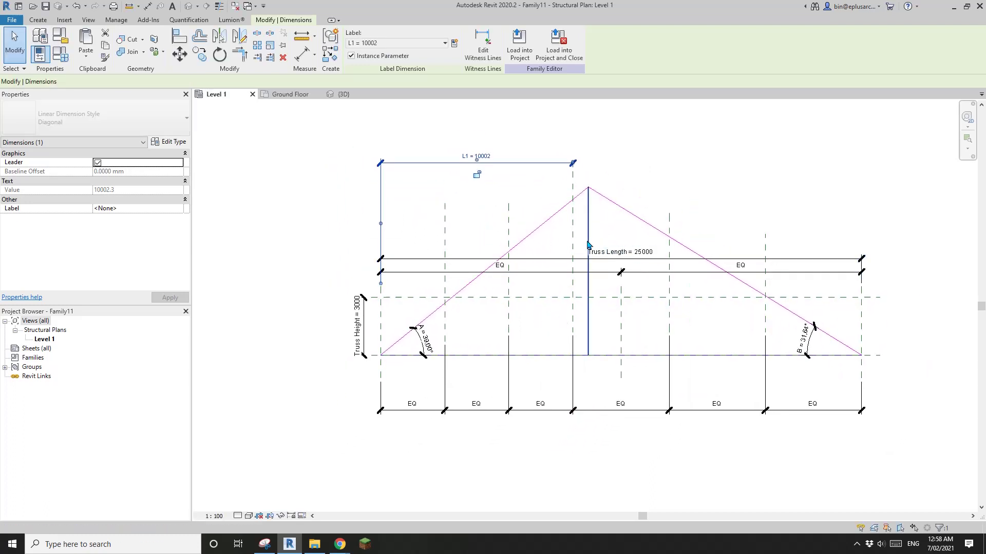
middle_click_drag(549, 195, 568, 189)
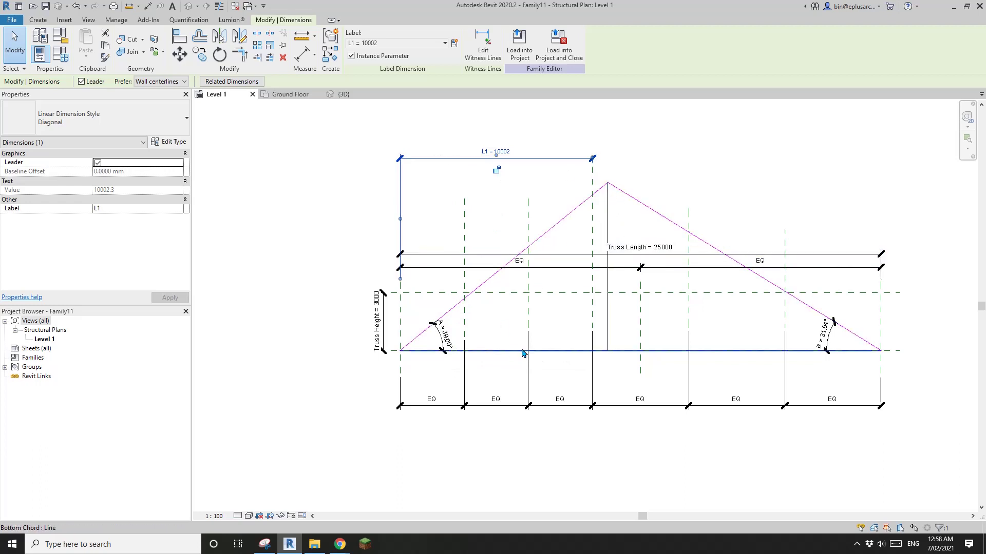
middle_click_drag(378, 236, 413, 243)
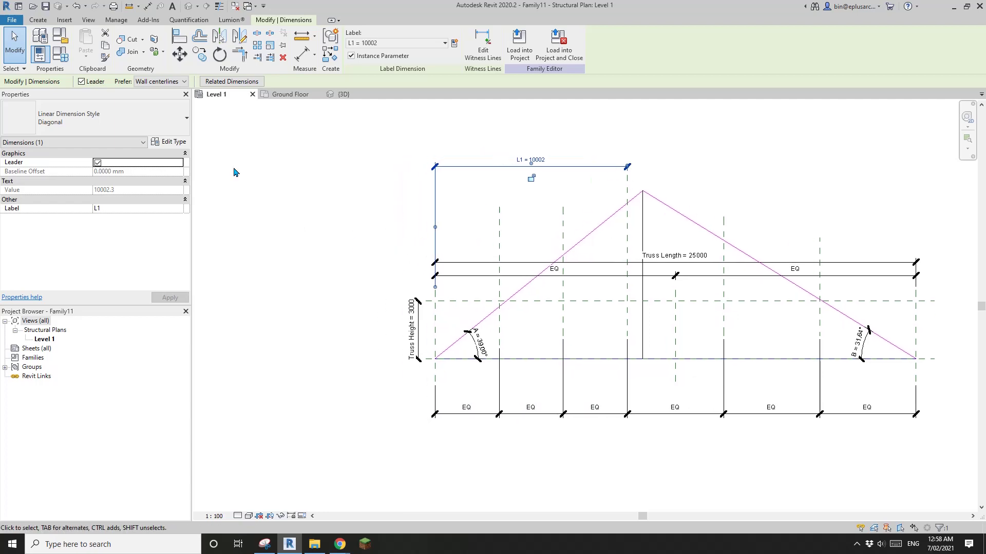
Drive L1 with the formula Truss Height Calc / tan(A), giving 10802
left_click(64, 59)
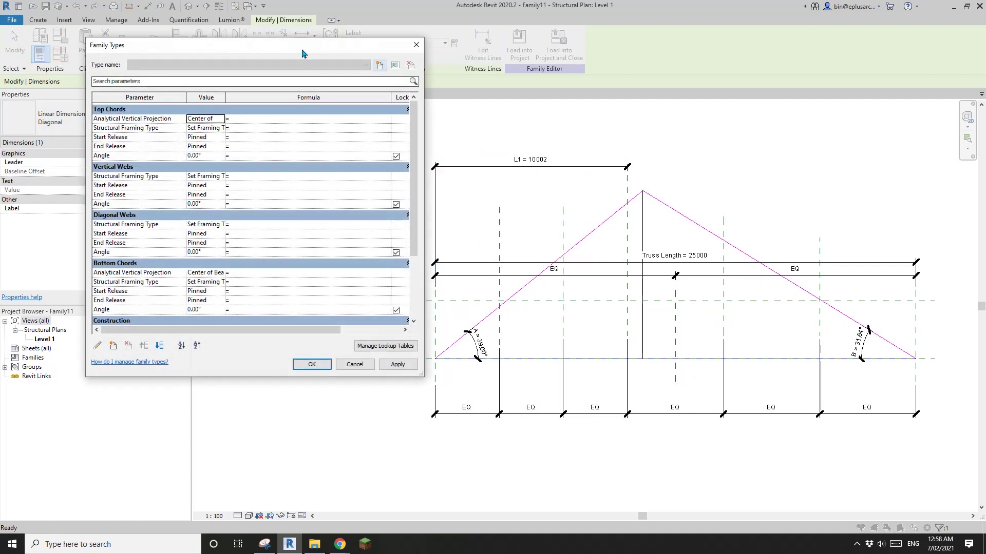
scroll(226, 277, "down", 4)
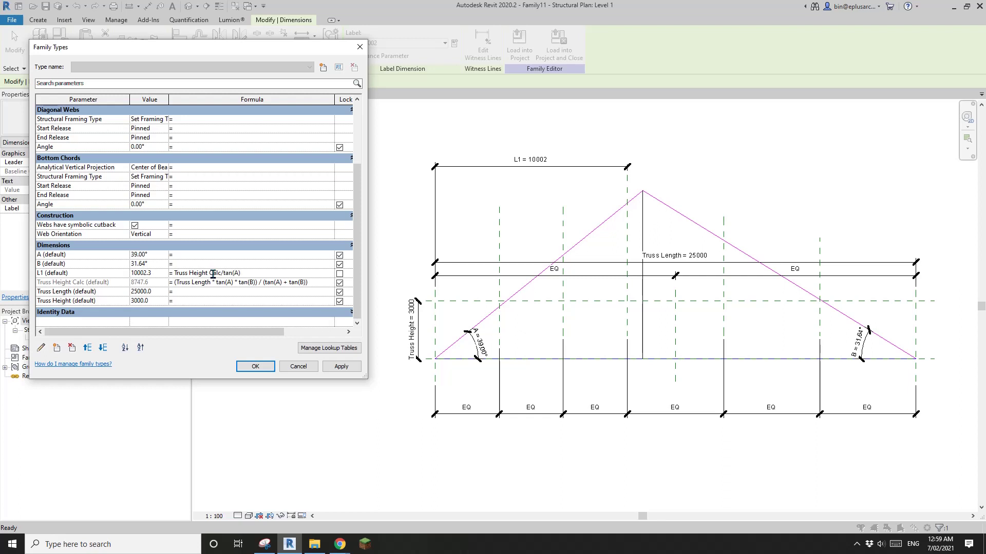
left_click(341, 368)
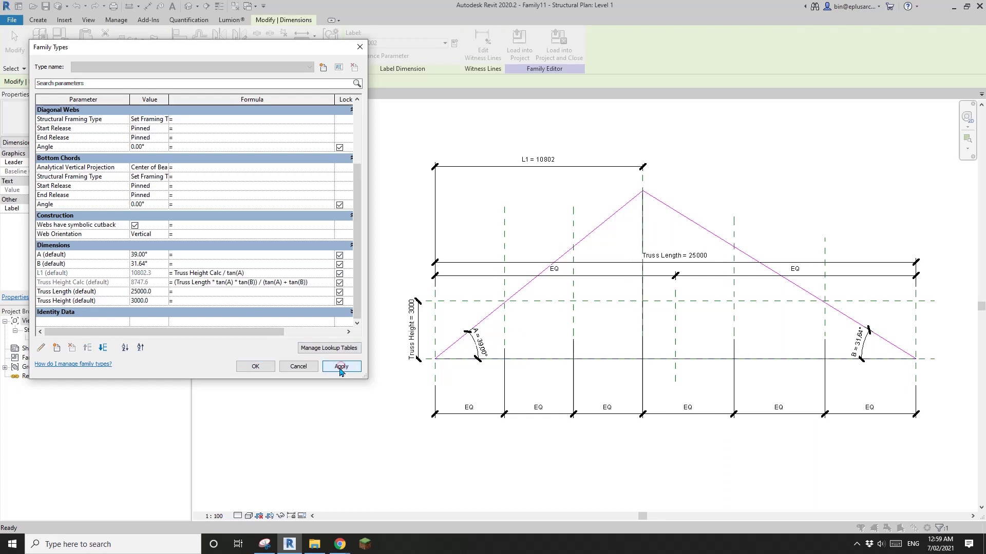
left_click(256, 366)
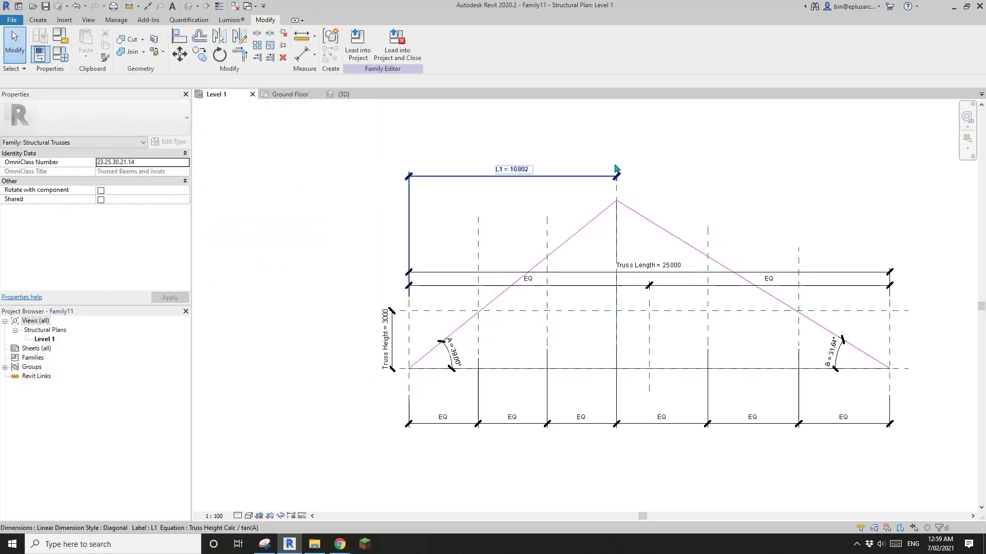
Draw a diagonal web from the bottom chord's centre point up to the top chord at the grid line
scroll(629, 255, "up", 1)
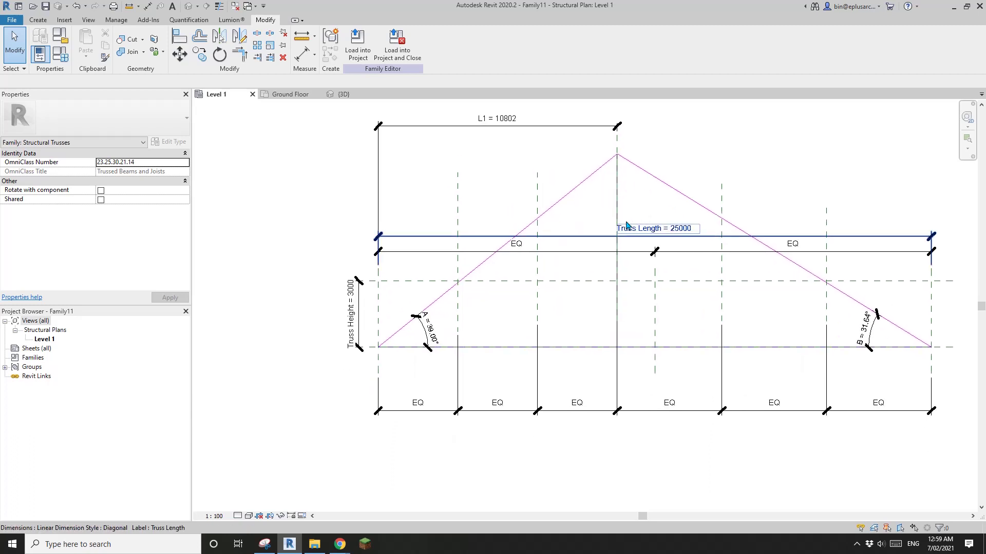
middle_click_drag(600, 234, 561, 253)
scroll(586, 262, "down", 1)
scroll(587, 262, "up", 1)
left_click(39, 20)
left_click(103, 45)
scroll(543, 296, "up", 1)
middle_click_drag(542, 295, 551, 305)
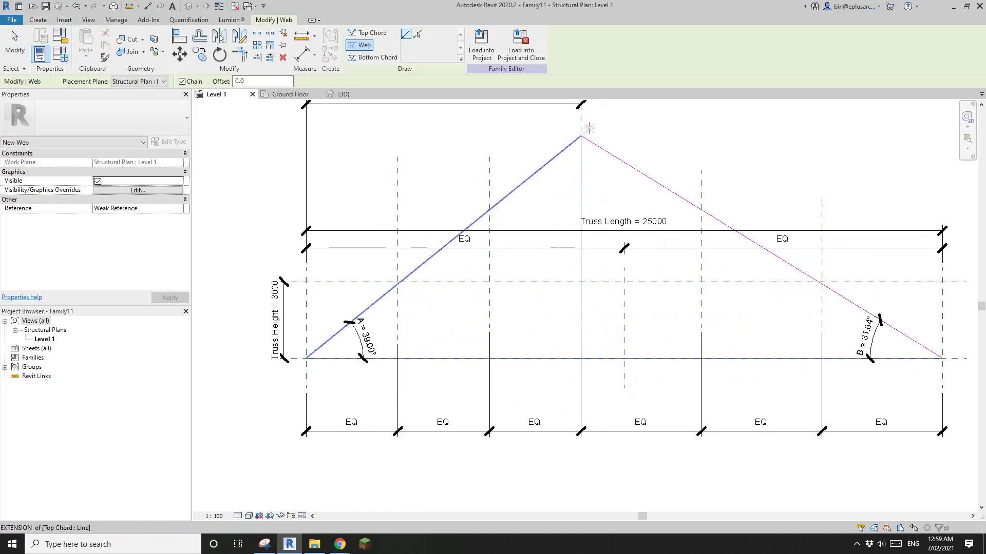
left_click(580, 358)
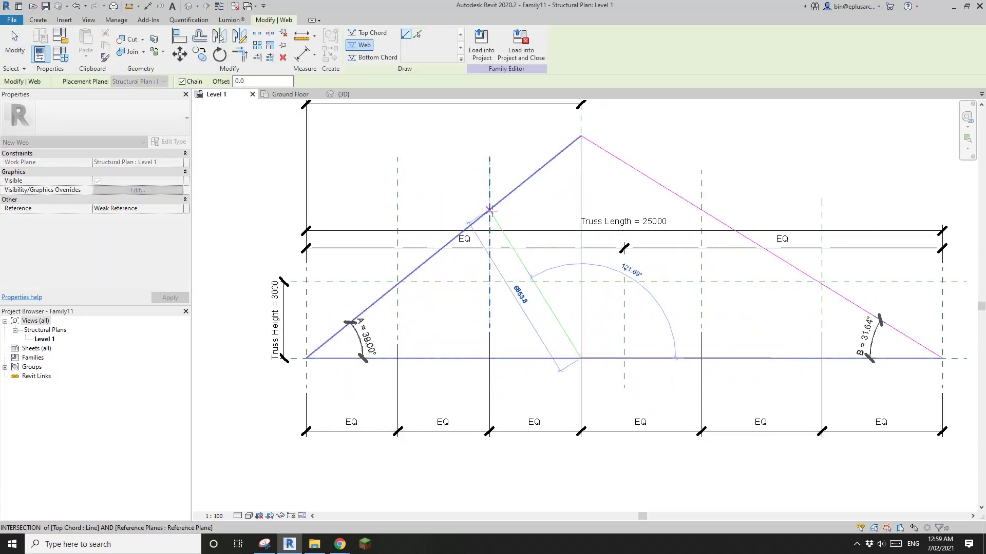
scroll(488, 209, "up", 2)
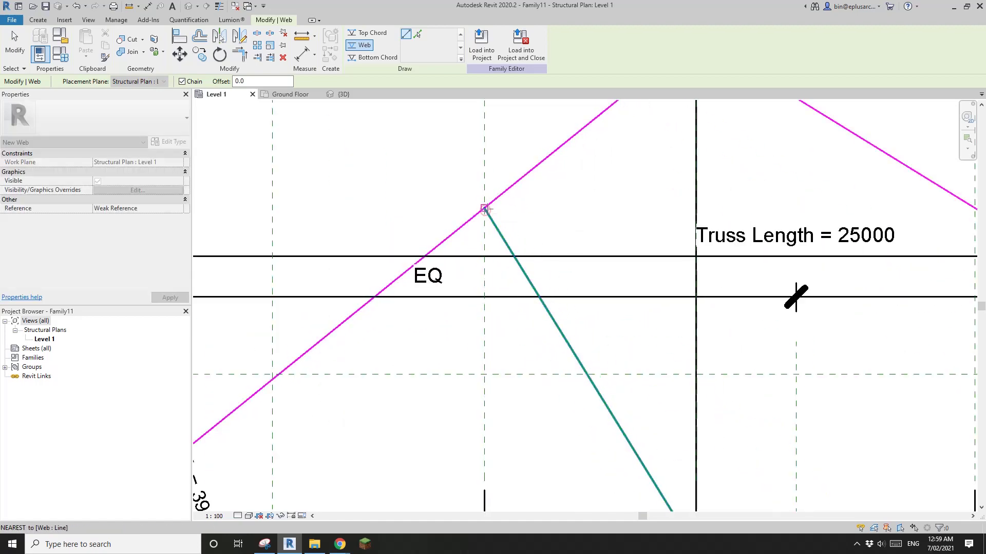
left_click(484, 209)
scroll(484, 209, "down", 3)
scroll(487, 220, "up", 3)
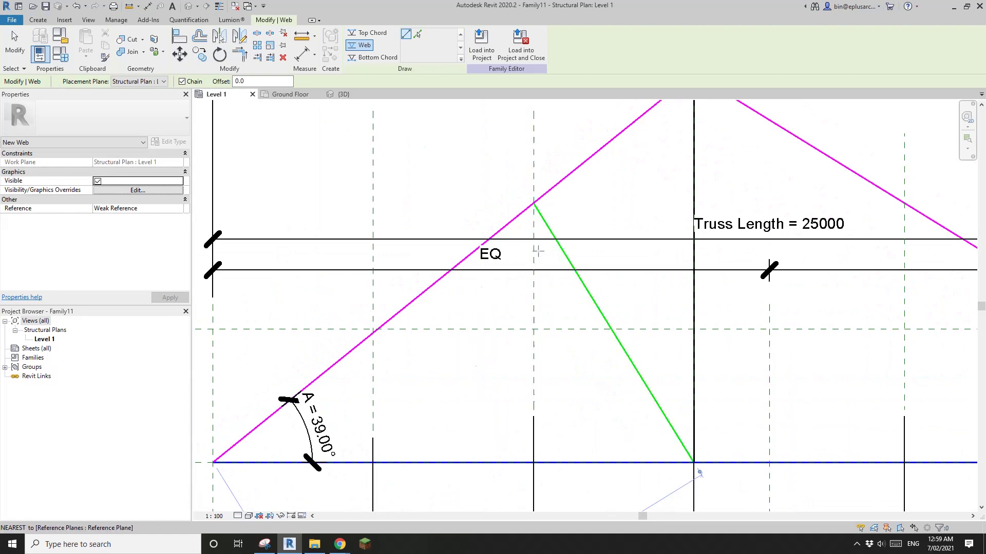
Chain webs from that top-chord point down to the bottom chord and up to the left grid line
left_click(533, 203)
scroll(534, 205, "down", 3)
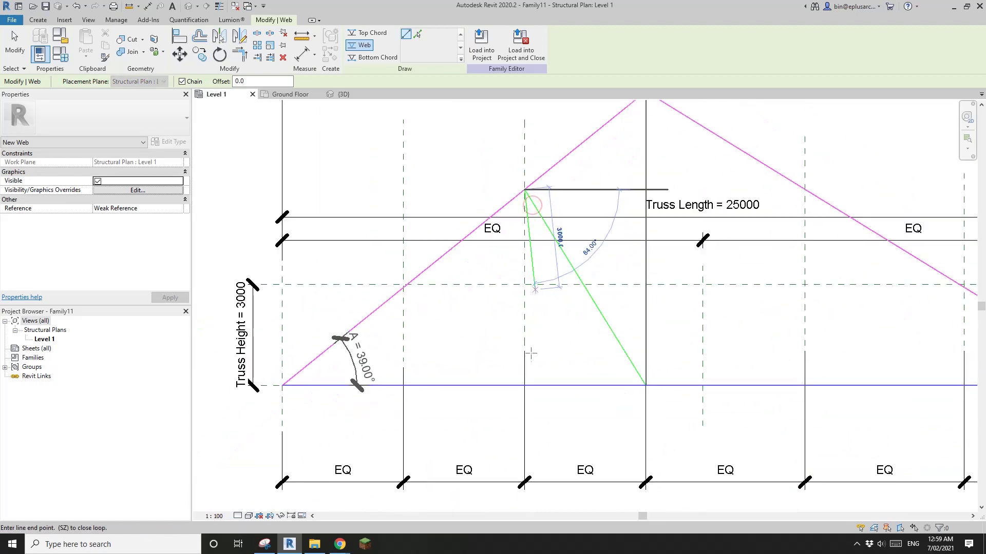
left_click(524, 385)
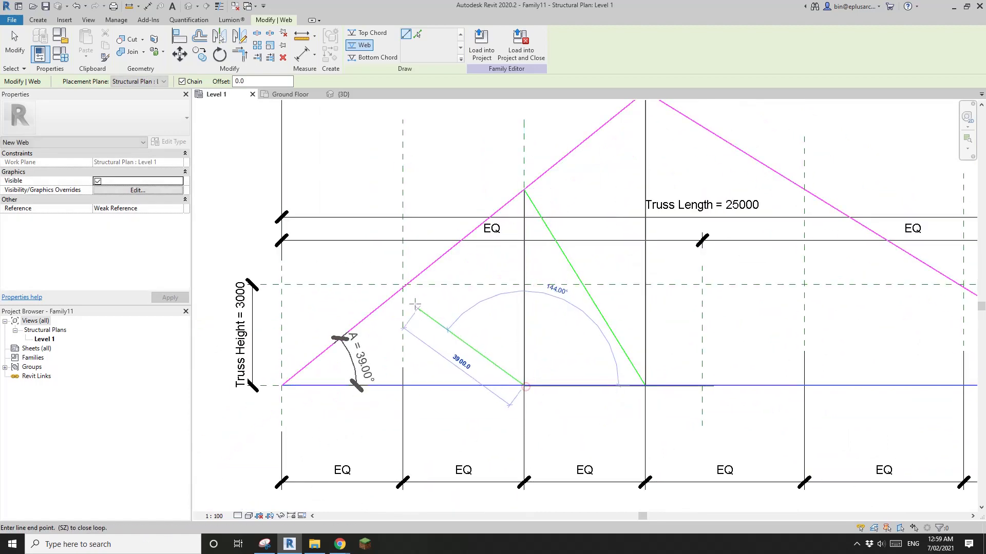
left_click(404, 284)
scroll(534, 290, "down", 3)
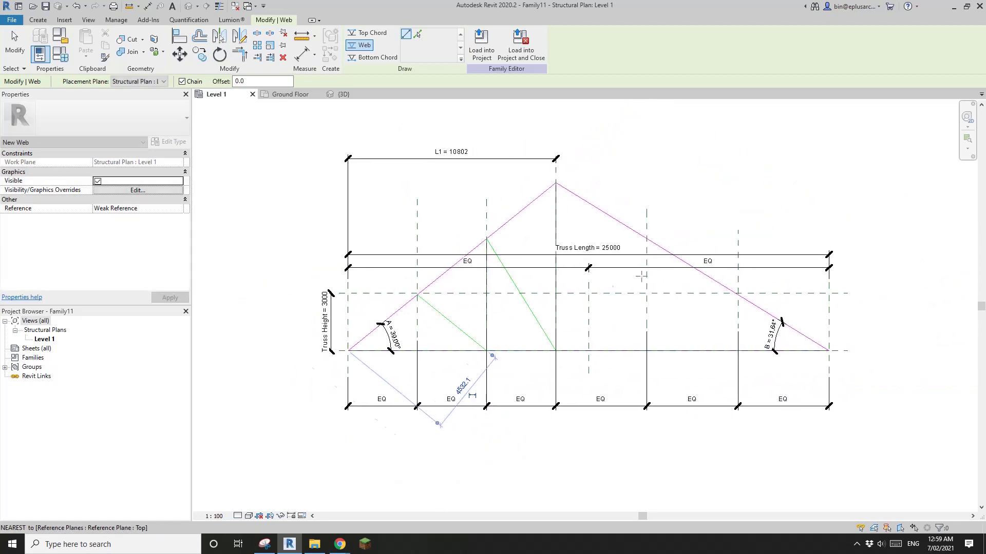
scroll(773, 273, "up", 2)
Draw a web from the centre bottom point to the right top chord, then undo the misplaced web
left_click(497, 379)
scroll(628, 229, "up", 1)
left_click(636, 210)
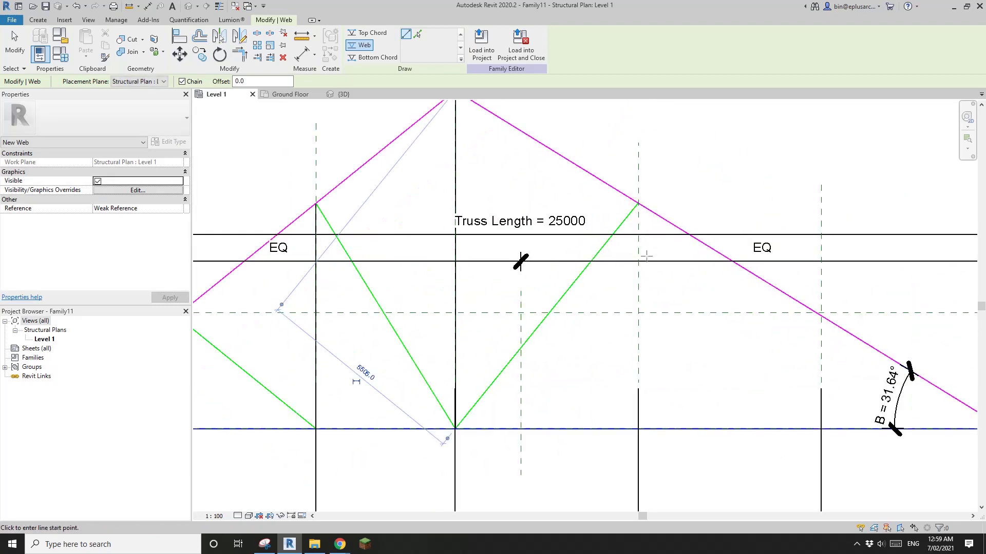
key("ctrl+z")
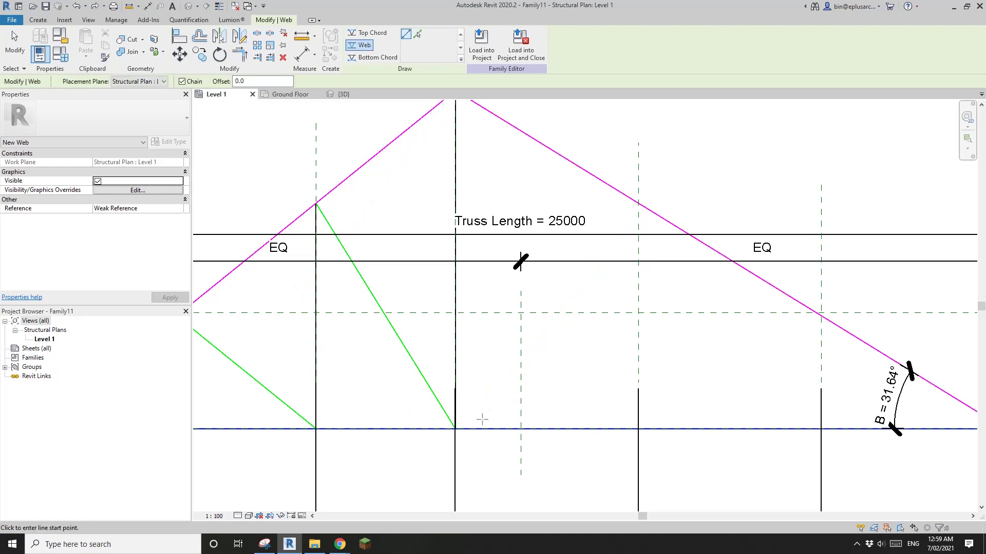
Redraw the diagonal from the bottom-chord centre to the top-chord intersection and add a vertical web down
left_click(454, 428)
scroll(636, 202, "up", 2)
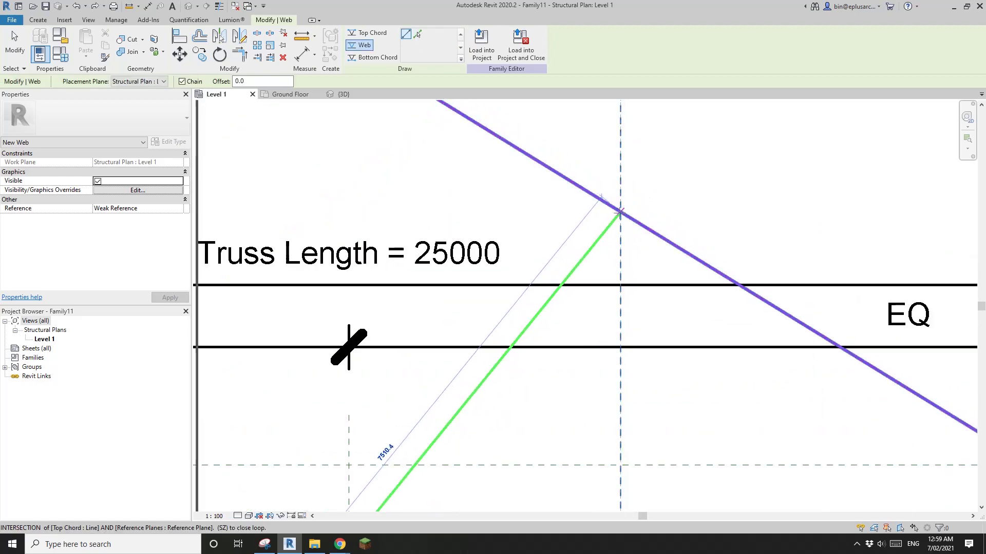
scroll(613, 212, "up", 1)
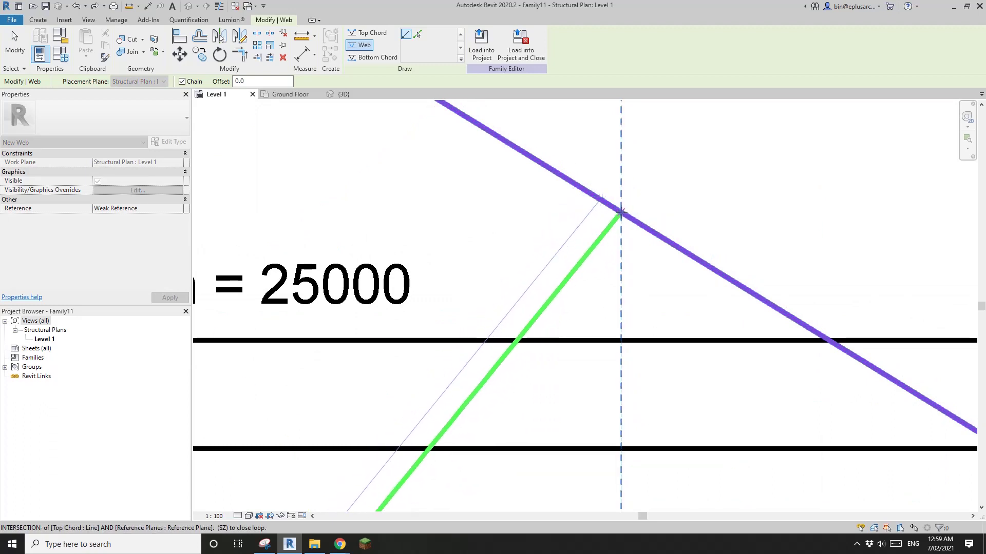
scroll(621, 210, "down", 2)
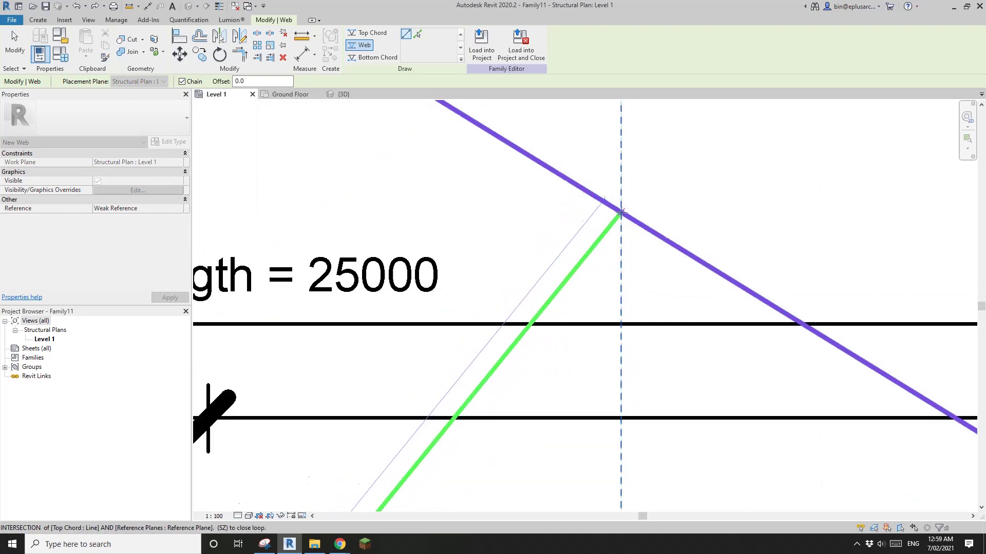
scroll(621, 212, "down", 3)
left_click(621, 212)
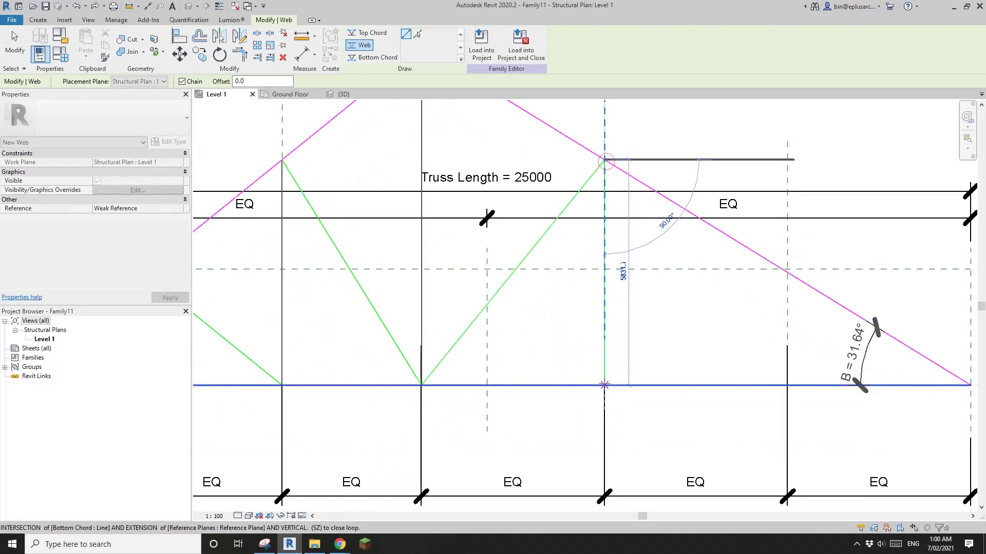
left_click(605, 385)
left_click(604, 386)
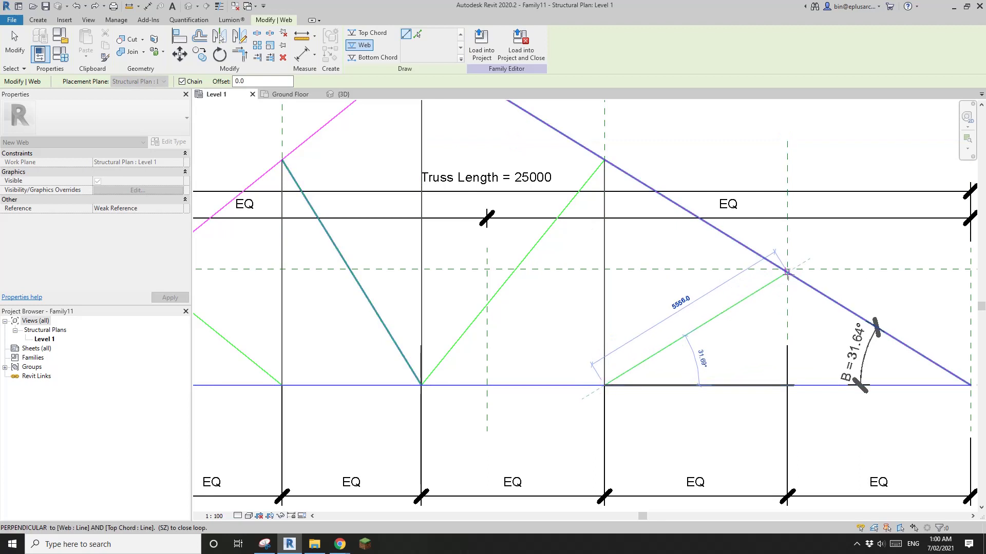
Run the final web to the right top-chord intersection, finish the web chain, and recentre the truss
scroll(787, 272, "up", 5)
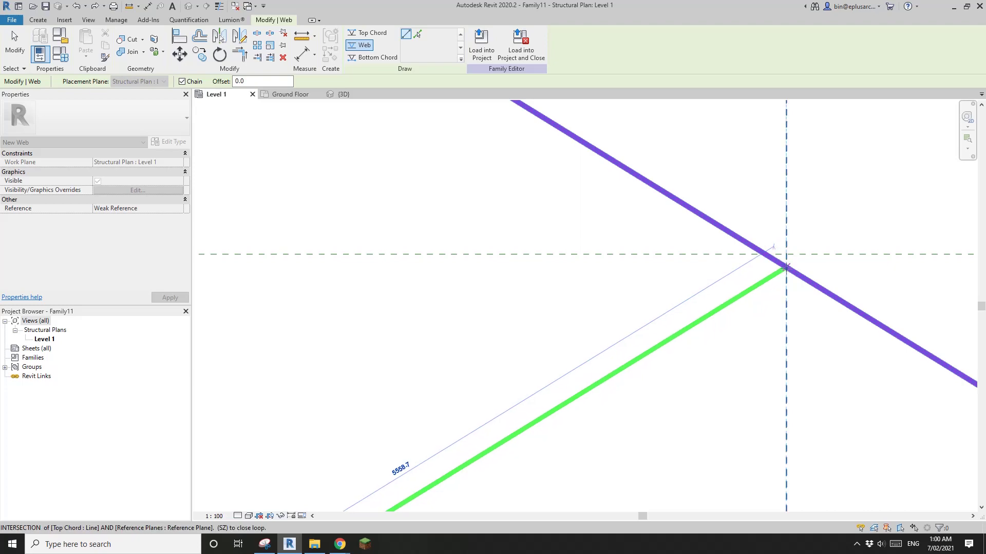
left_click(786, 268)
scroll(688, 322, "down", 5)
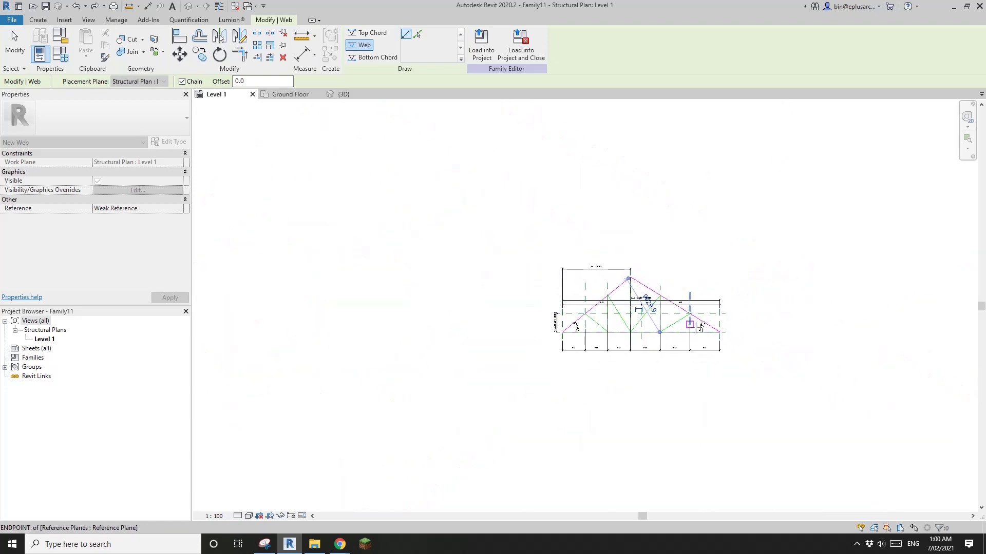
scroll(660, 323, "up", 3)
key("Escape")
mouse_move(665, 330)
middle_mouse_down()
mouse_move(685, 334)
mouse_move(667, 329)
middle_mouse_up()
key("Escape")
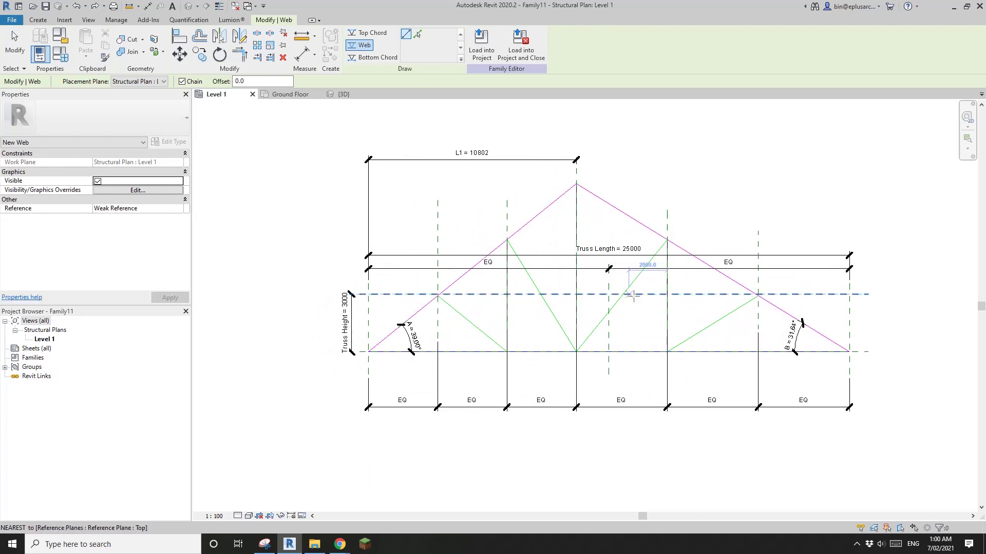
scroll(633, 295, "down", 3)
key("Escape")
middle_click_drag(603, 244, 605, 246)
scroll(604, 261, "up", 3)
middle_click_drag(608, 281, 650, 284)
middle_click_drag(572, 257, 579, 248)
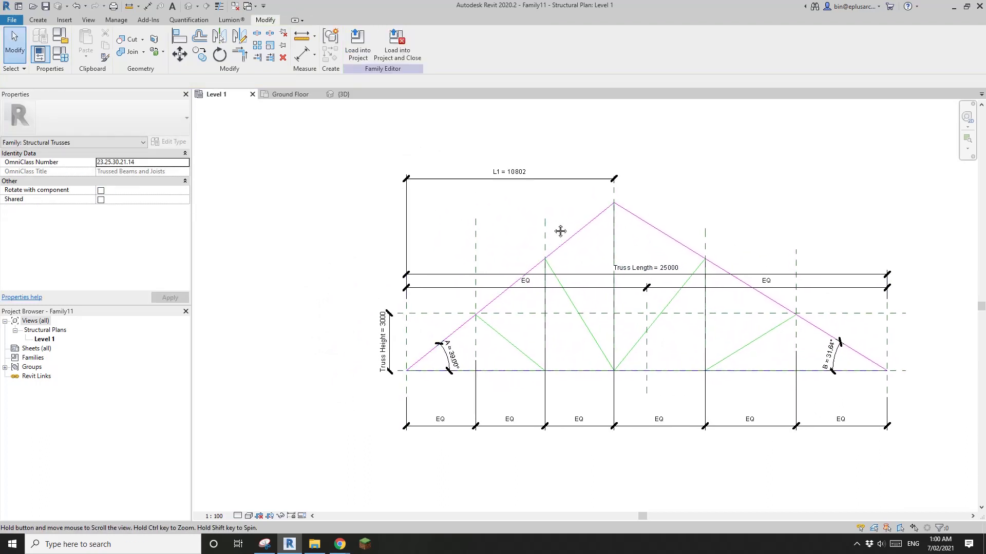
Load the truss family into the project, overwriting the existing version
left_click(358, 47)
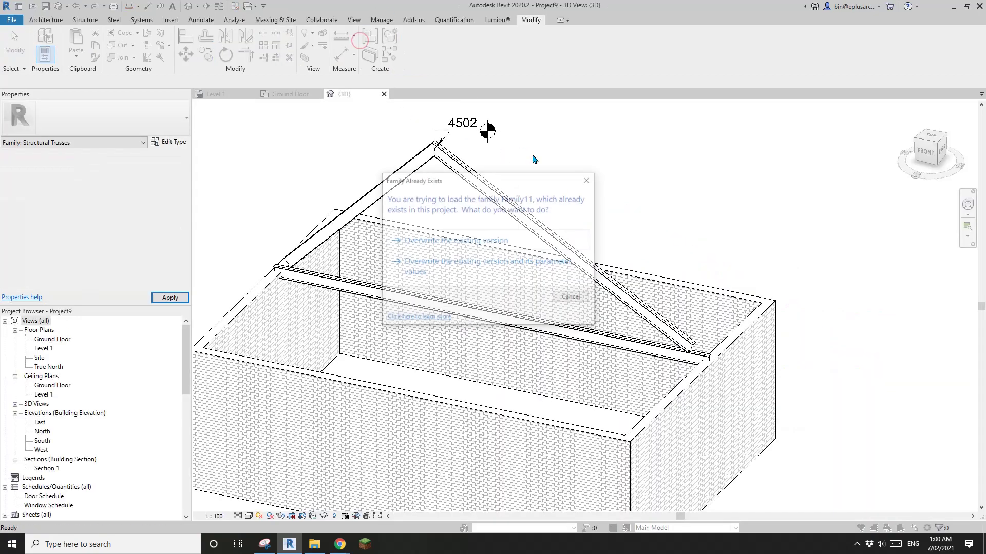
left_click(471, 242)
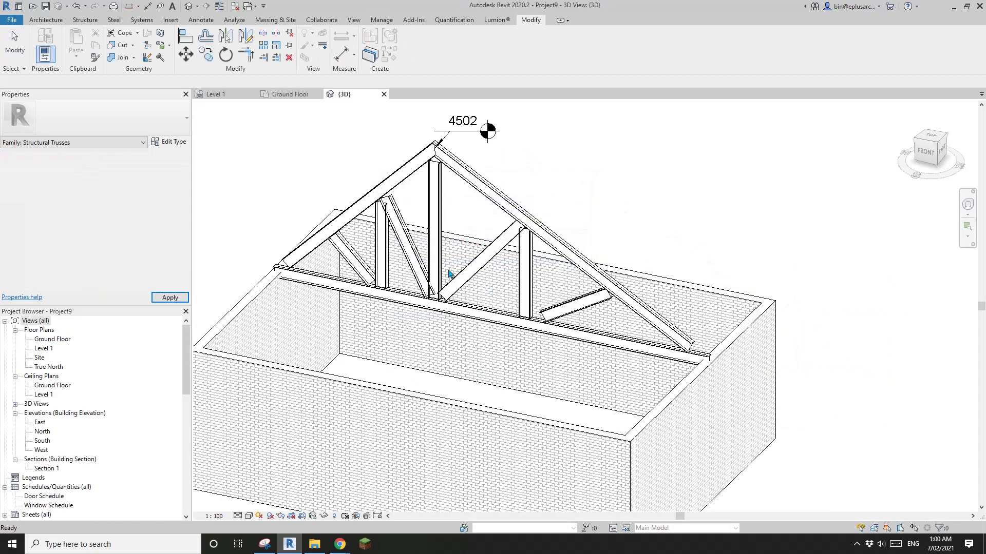
middle_click_drag(463, 286, 590, 310, "shift")
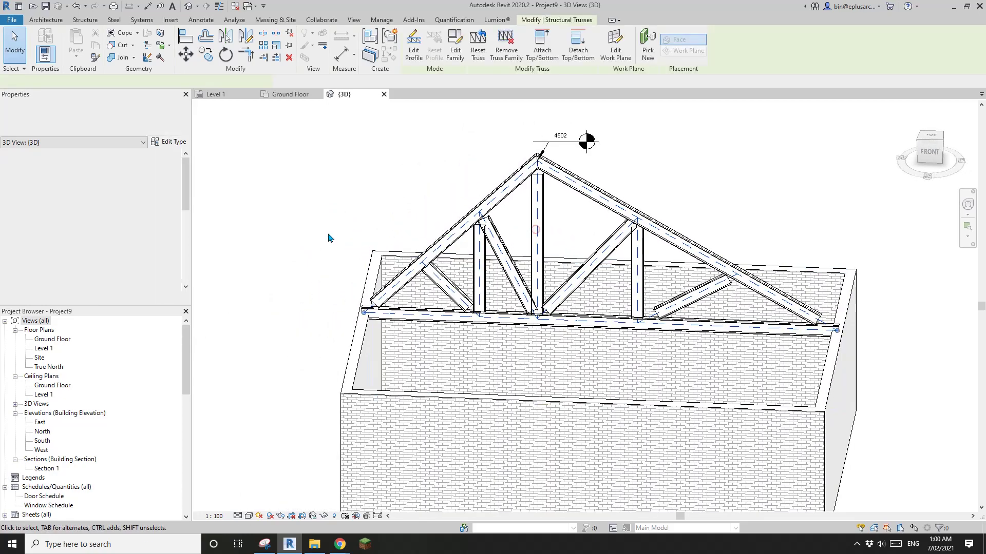
scroll(126, 259, "down", 3)
Set the truss angle A to 30° and angle B to 45° in Properties
left_click(121, 200)
left_click(128, 210)
left_click(128, 208)
type("30")
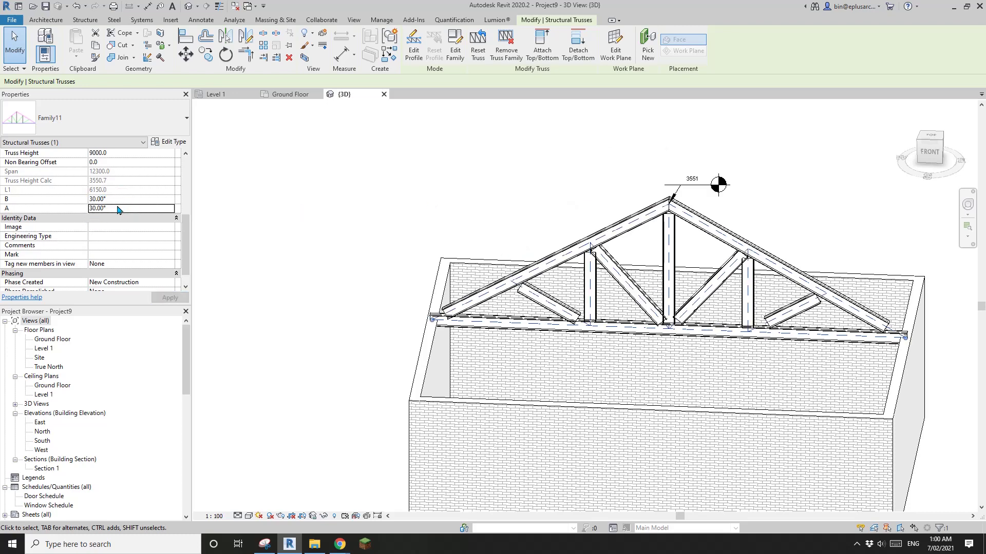
left_click(124, 199)
type("45")
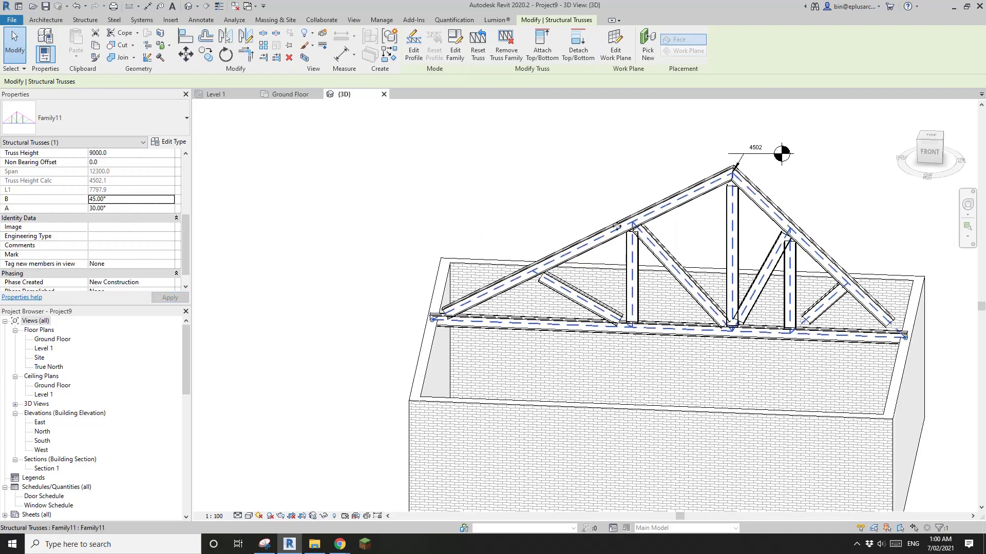
key("Escape")
middle_click_drag(668, 241, 816, 198, "shift")
scroll(659, 241, "up", 2)
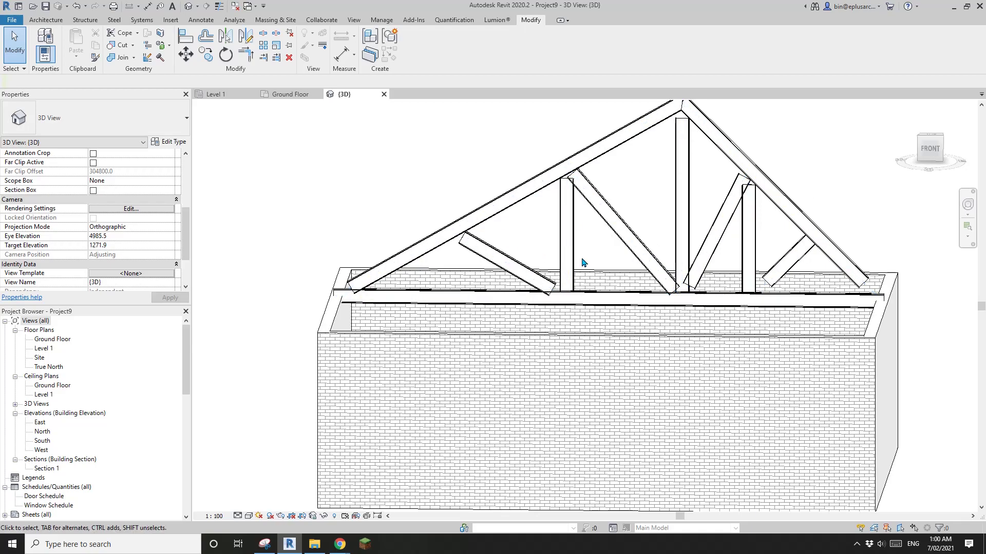
middle_click_drag(584, 260, 649, 334, "shift")
scroll(631, 354, "up", 2)
scroll(652, 328, "down", 3)
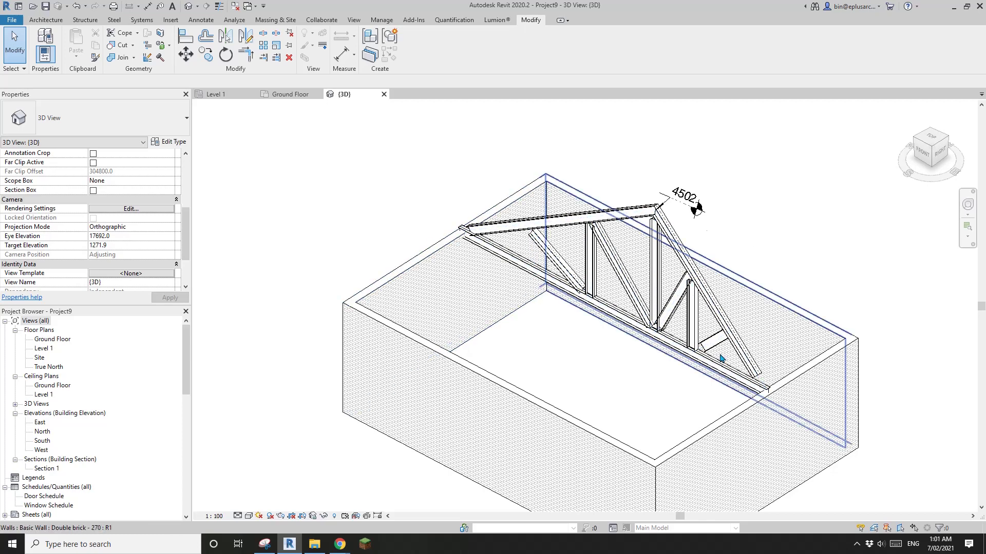
scroll(707, 369, "down", 2)
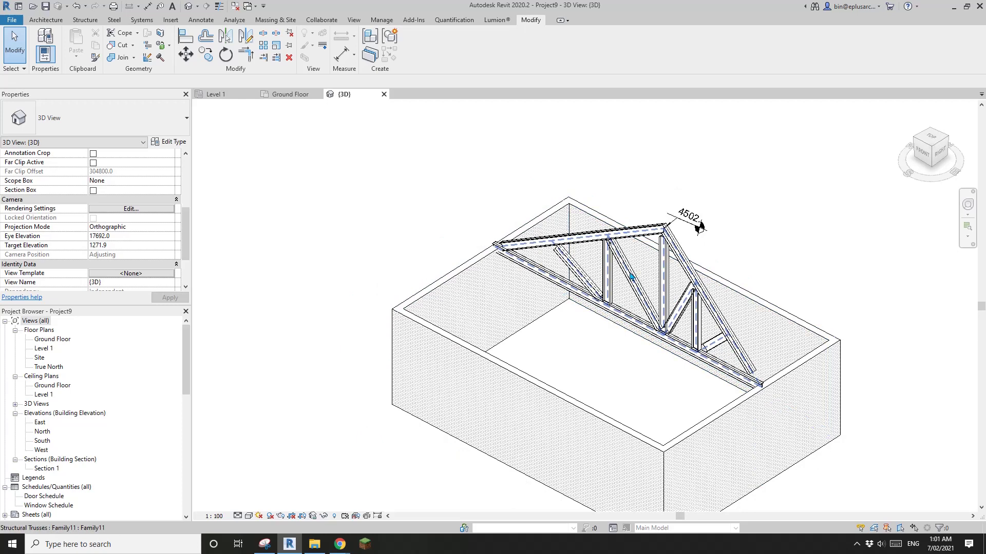